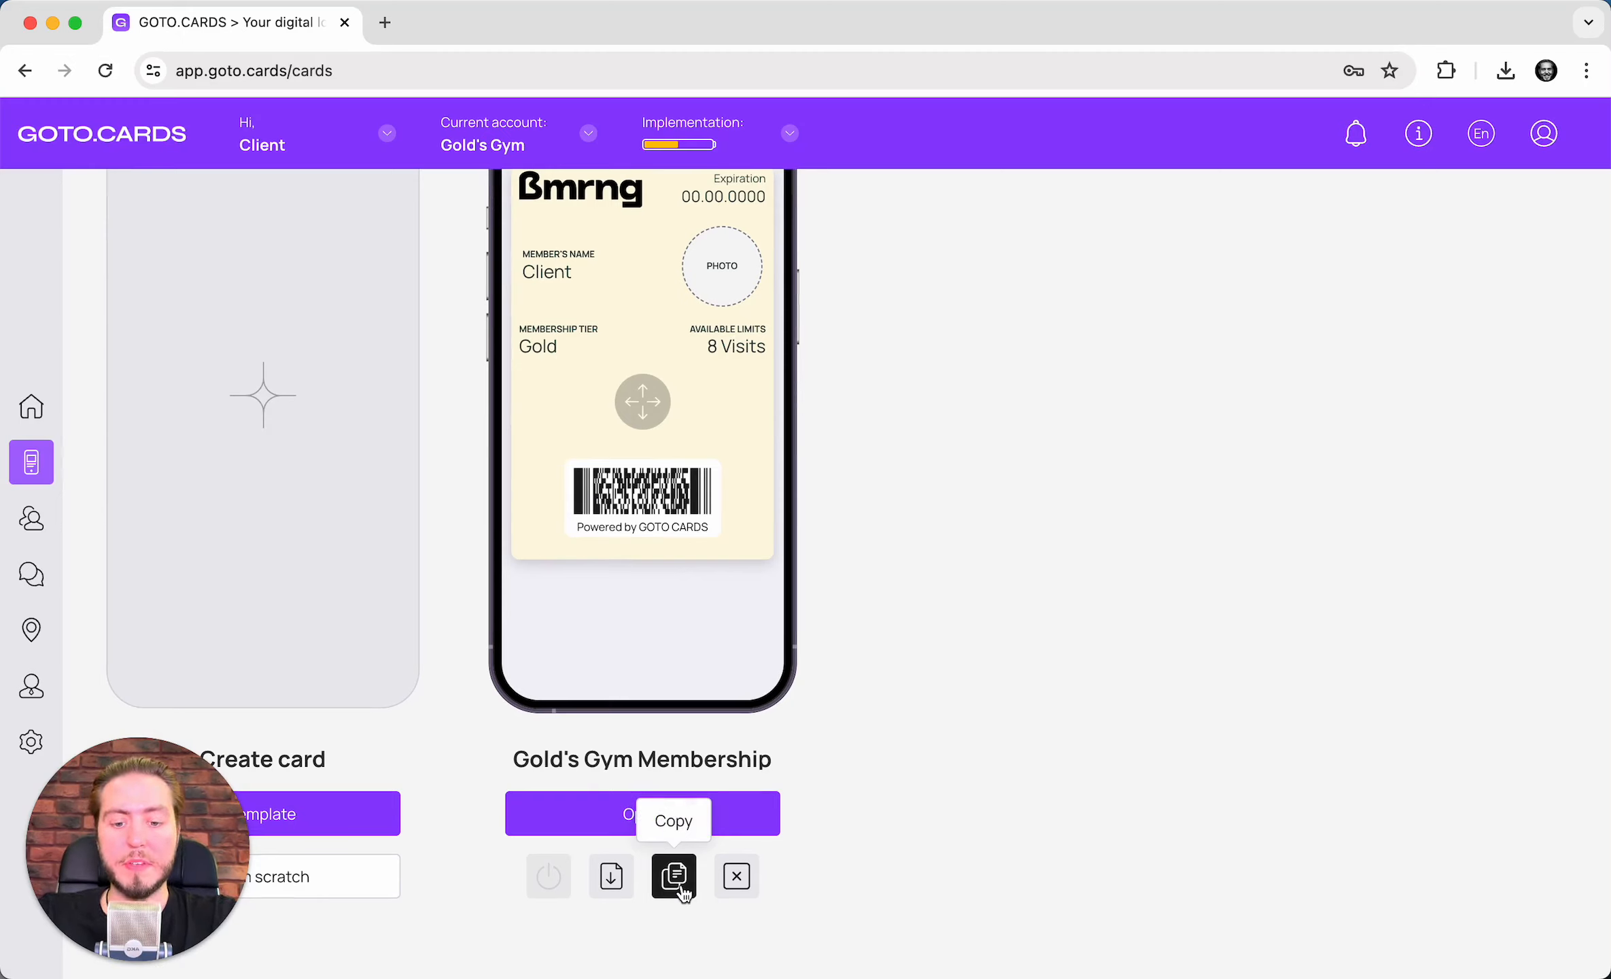
- Copy the Gold's Gym Membership card to create an inactive 'Gold's Gym Membership copy'
click(681, 885)
click(640, 596)
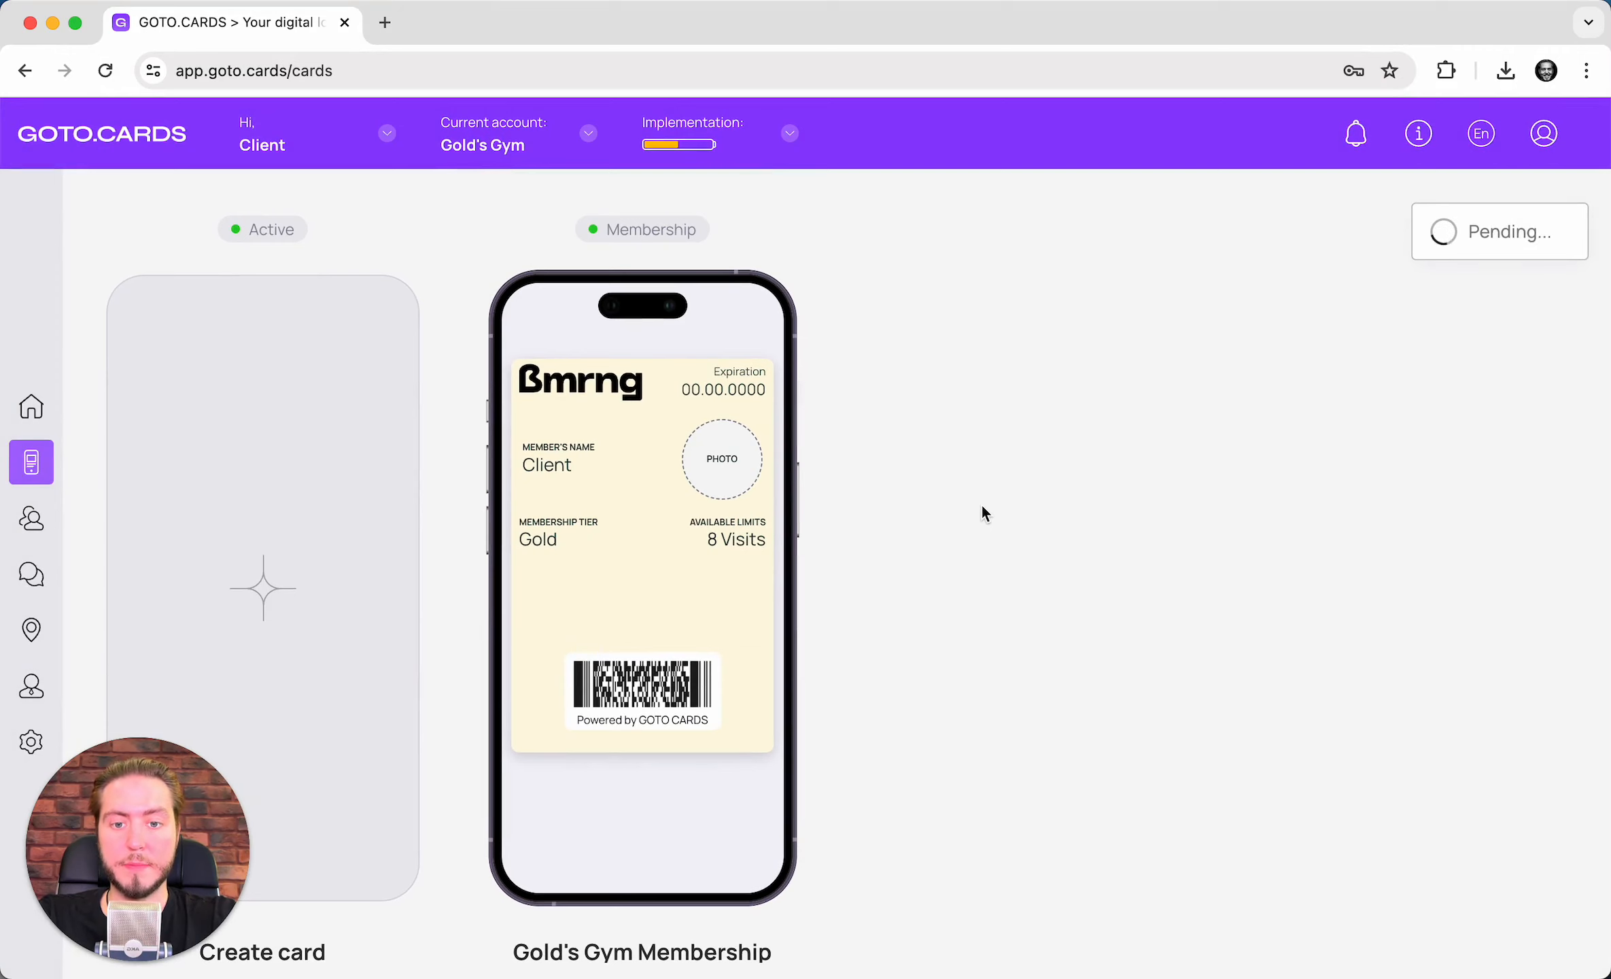
scroll(982, 505, down, 3)
scroll(985, 513, up, 3)
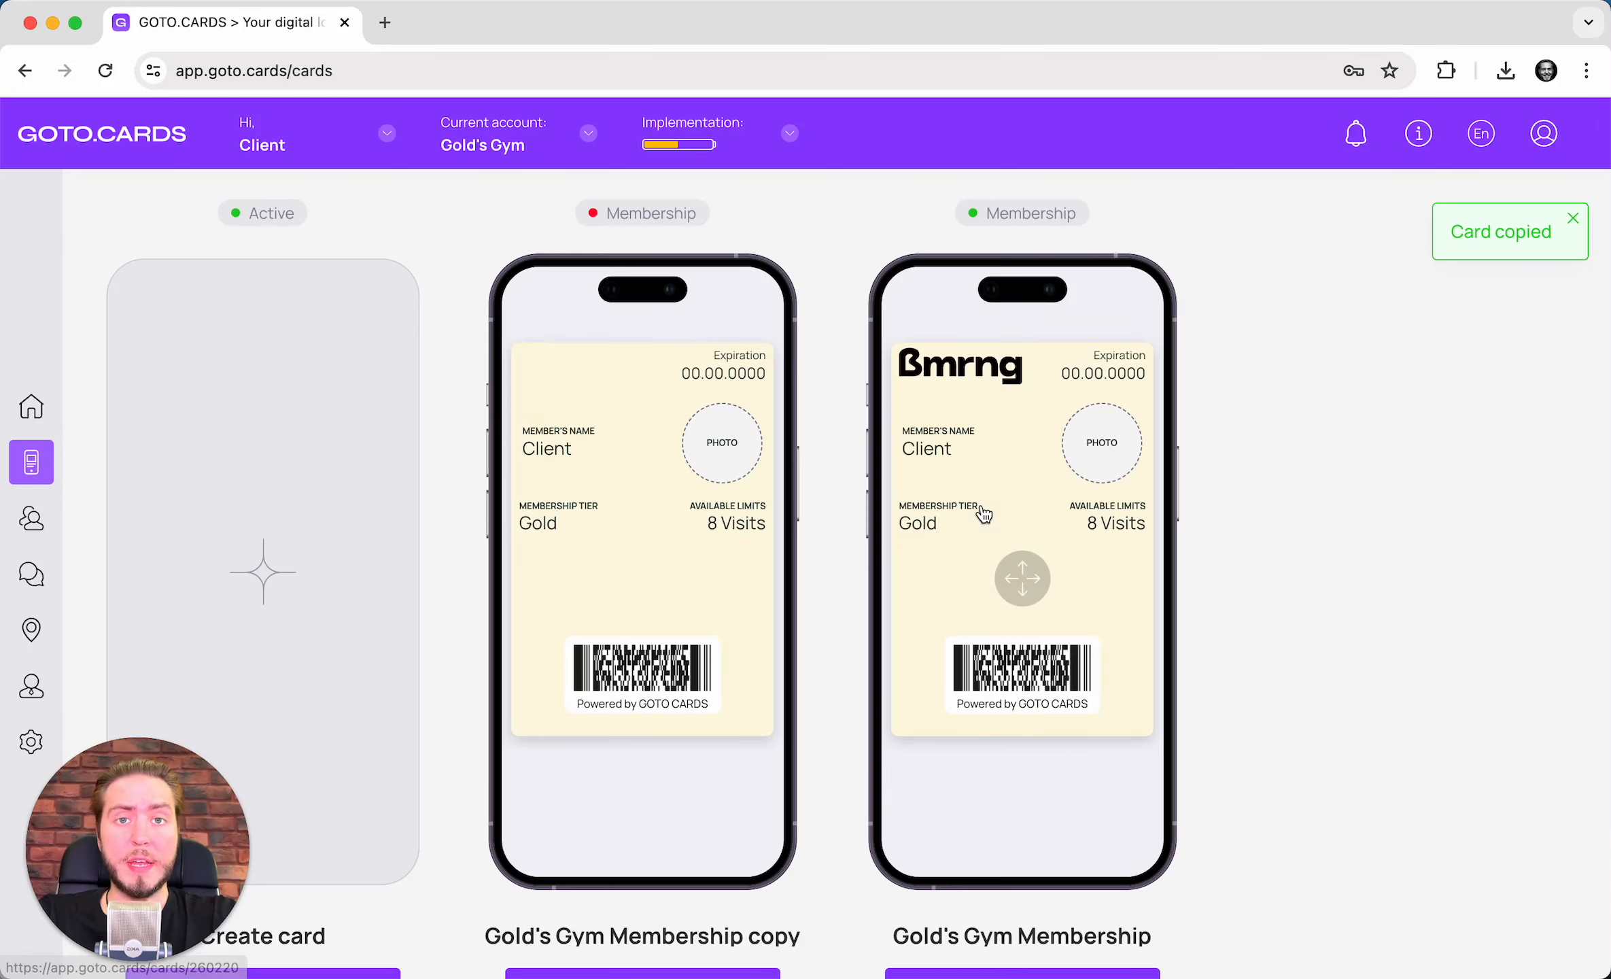
scroll(679, 567, down, 5)
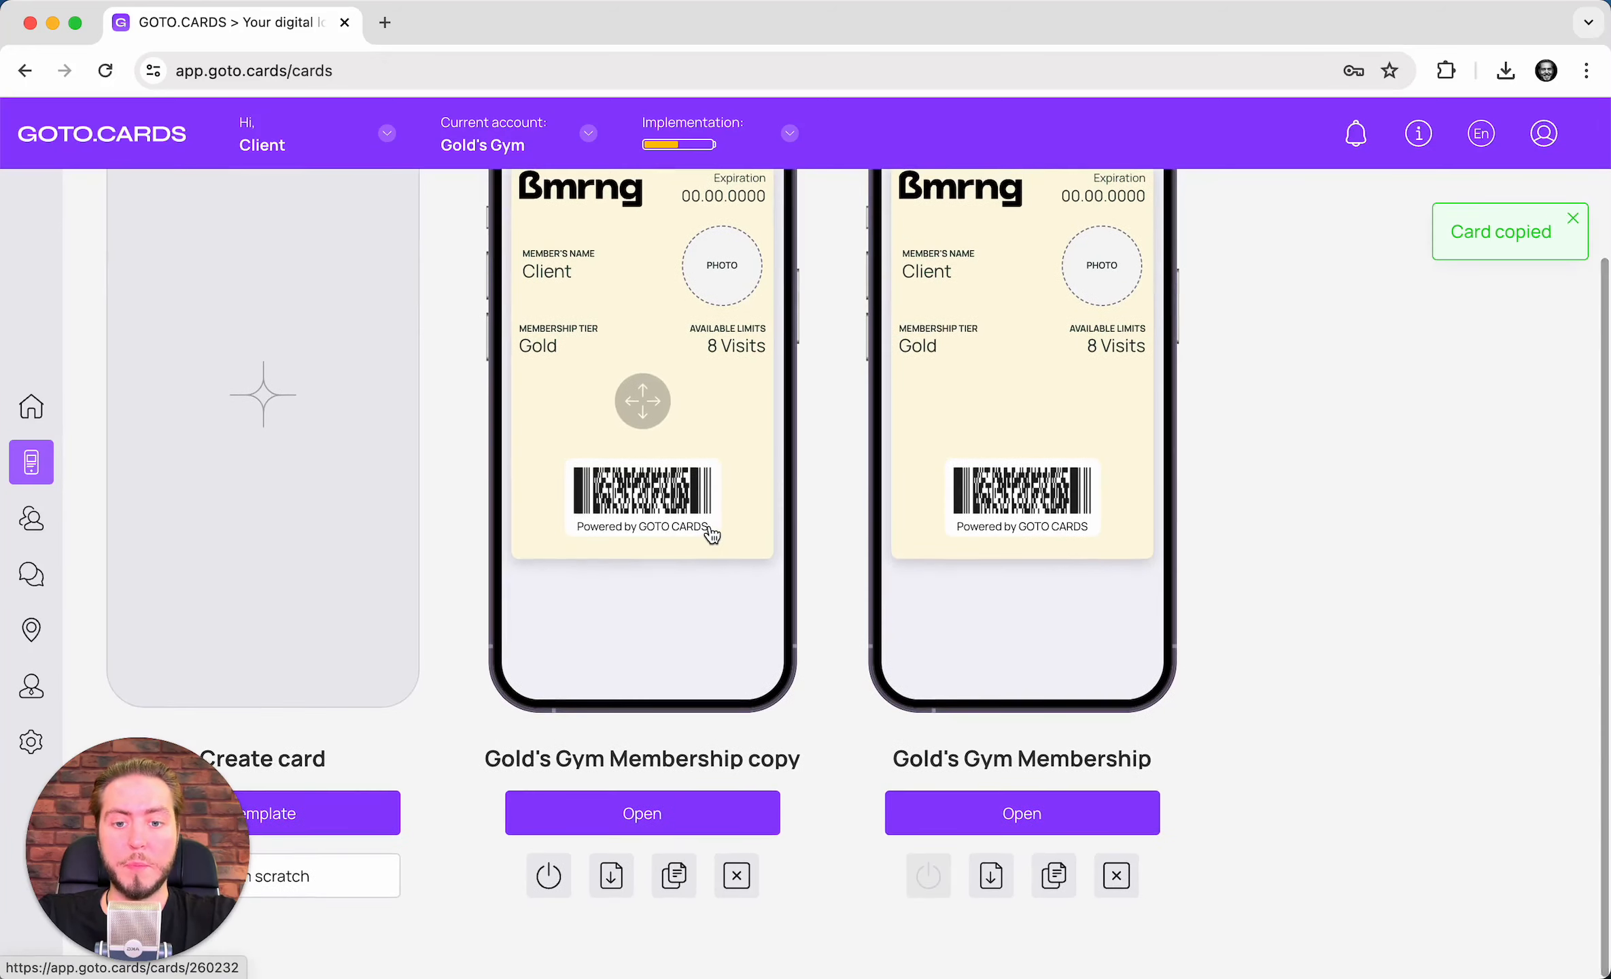
scroll(708, 532, up, 4)
- Change the copied card's name from 'copy' to 'Gold's Gym Membership free' and save it
click(641, 450)
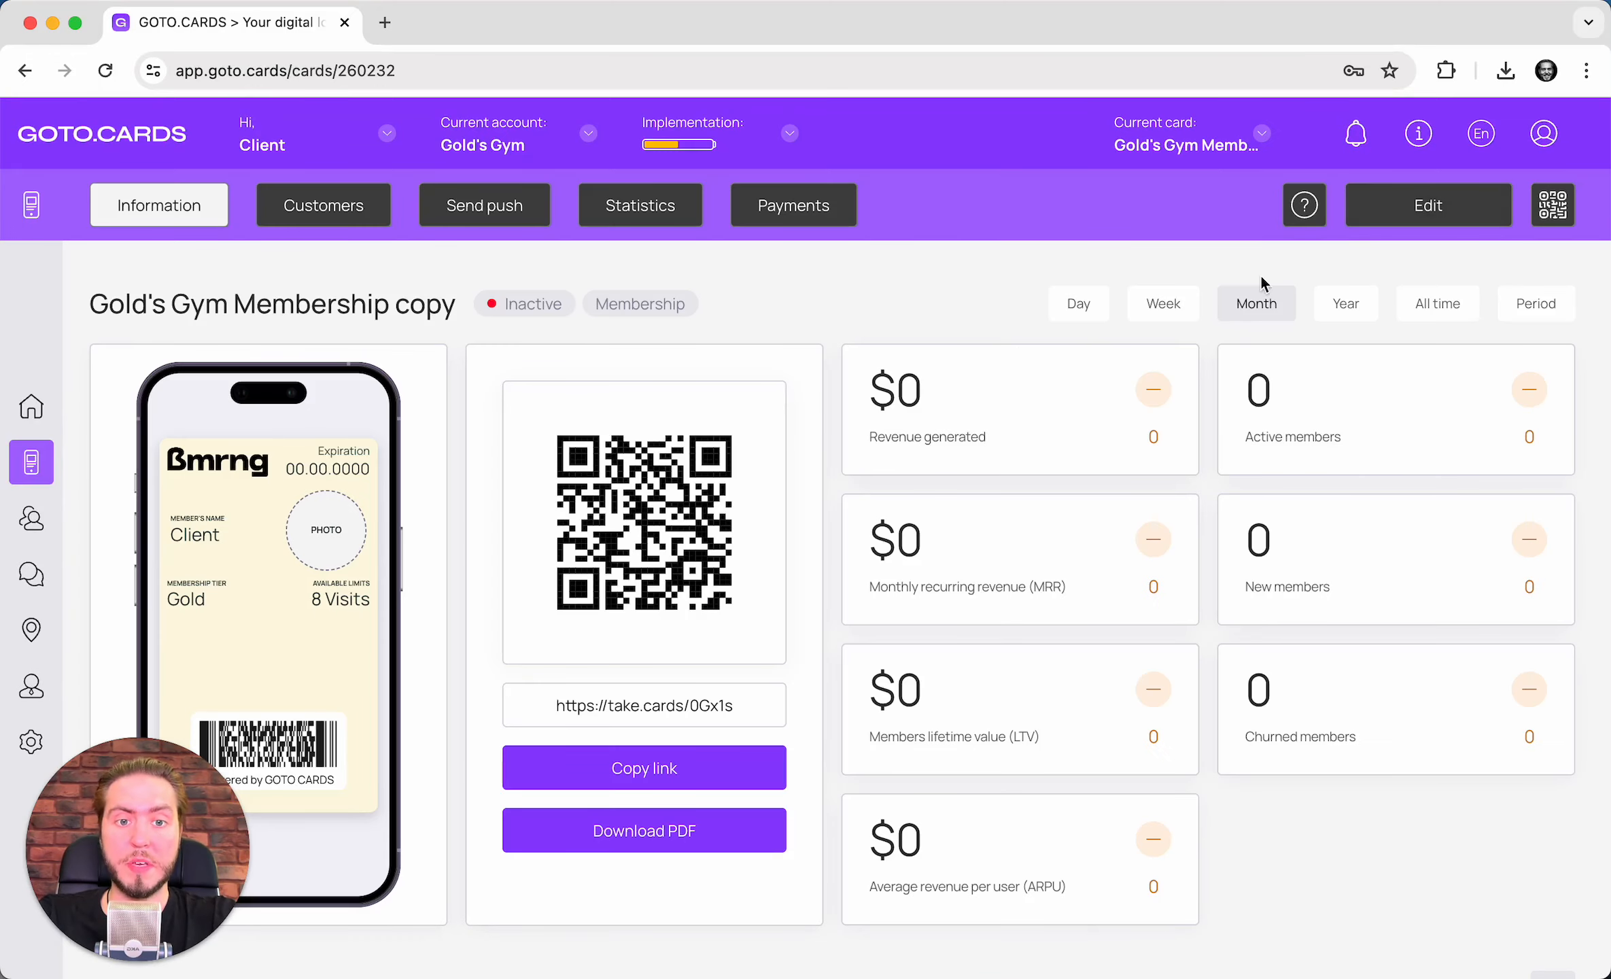
click(1434, 210)
scroll(669, 385, down, 2)
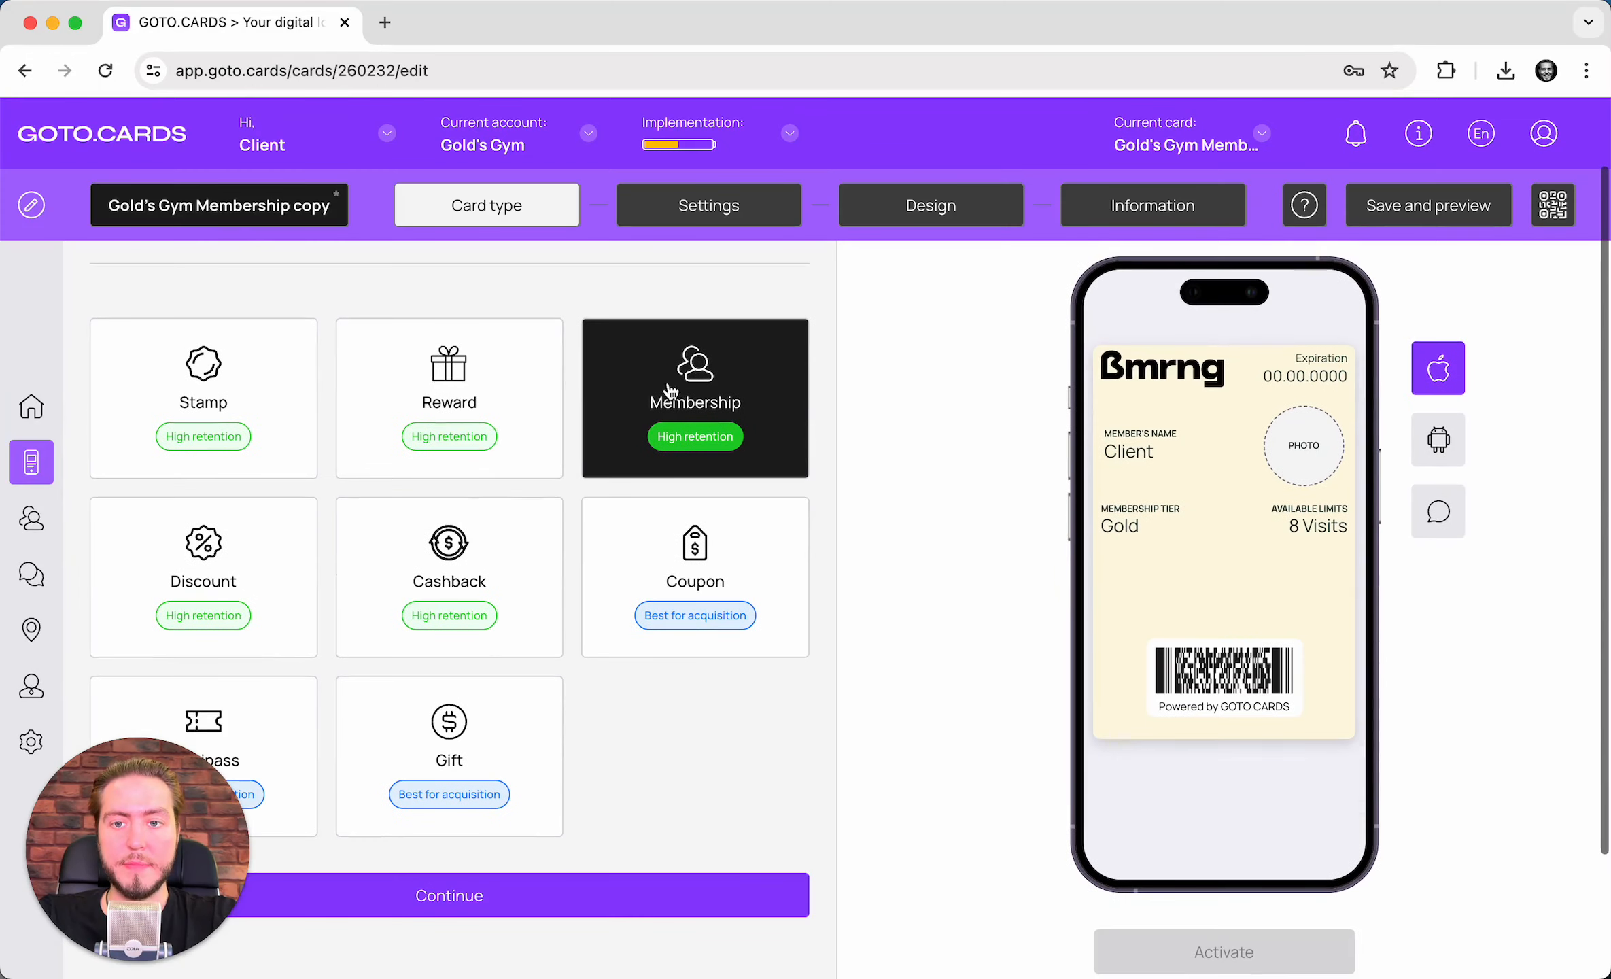
drag(294, 205, 412, 213)
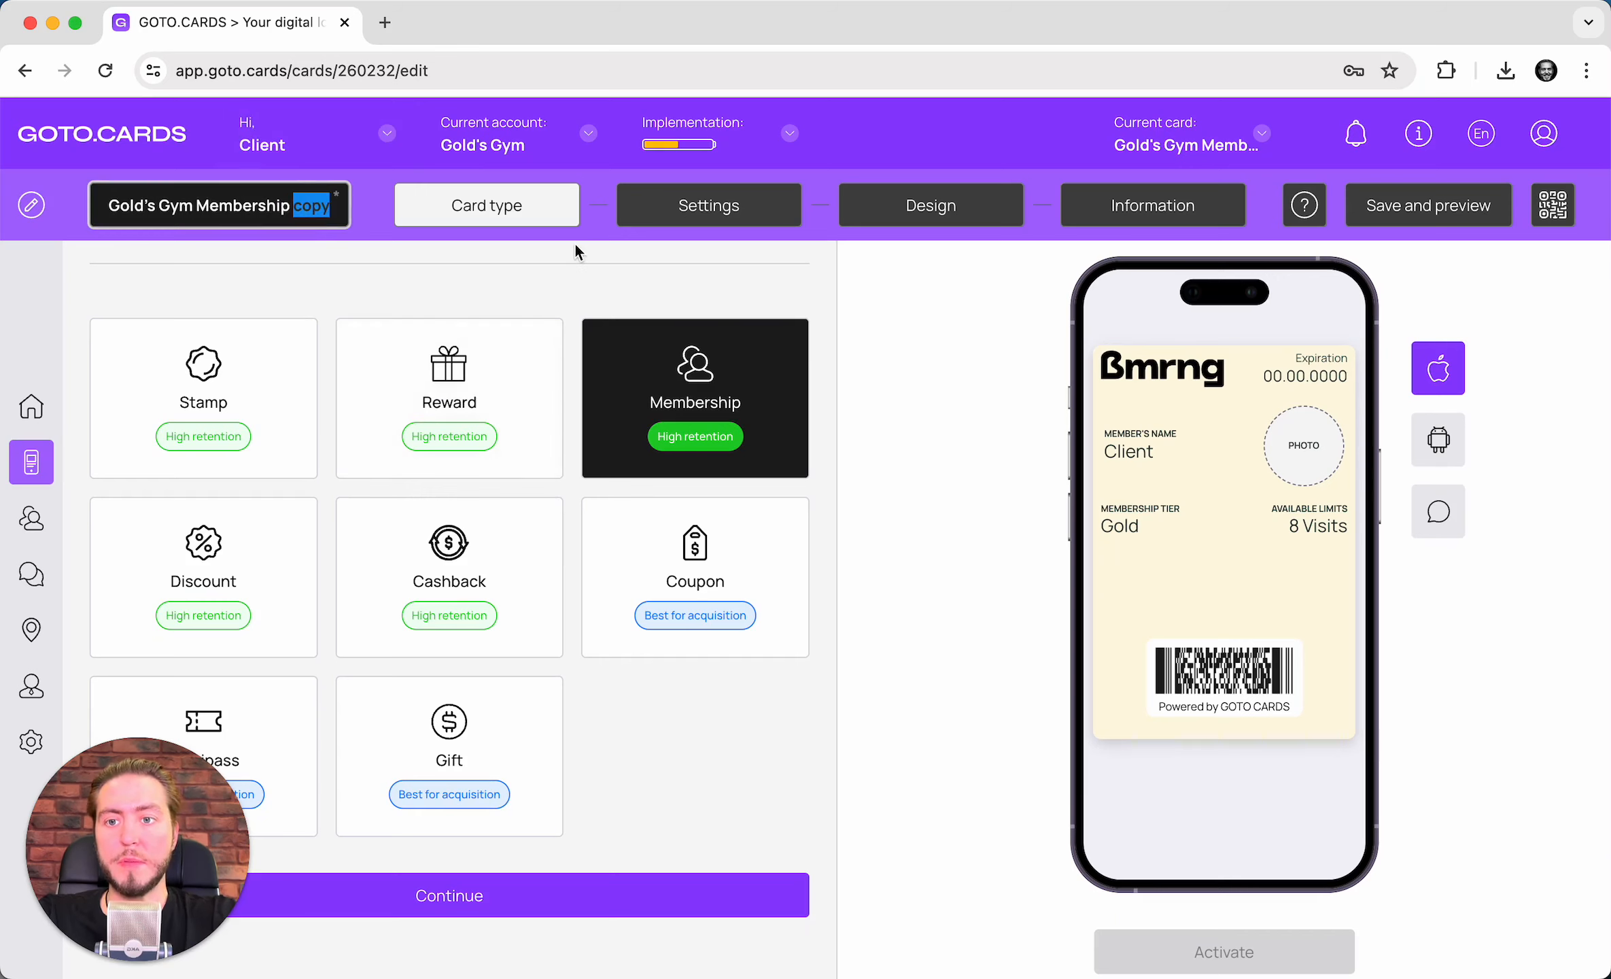
key(BackSpace)
key(BackSpace)
text(free)
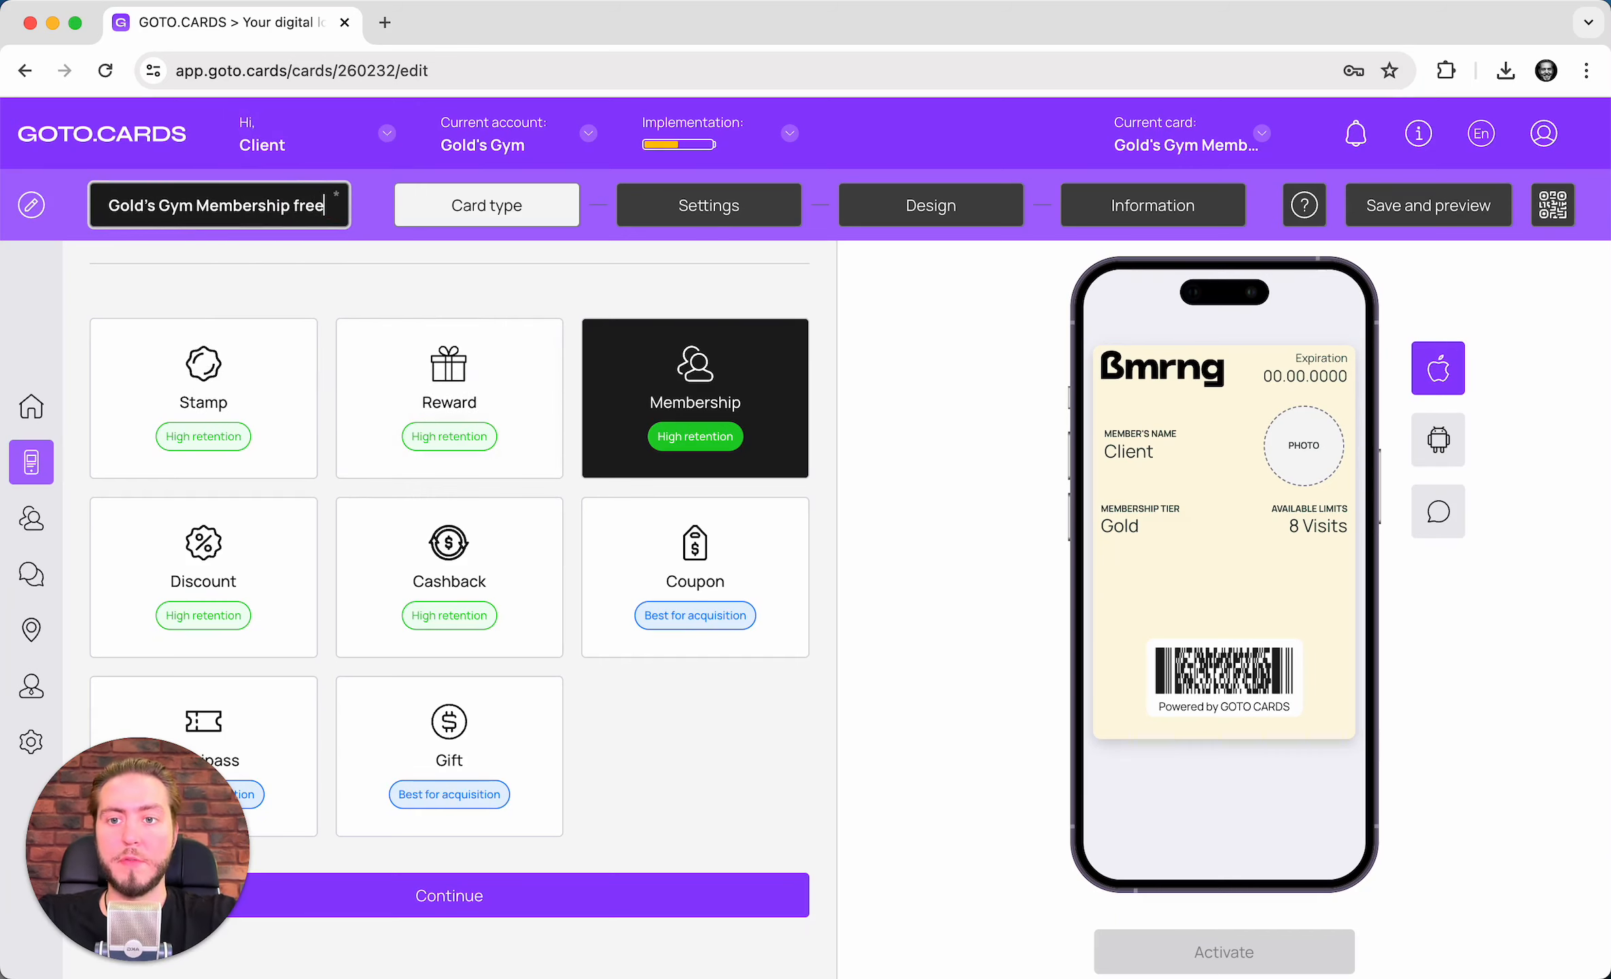
click(1412, 203)
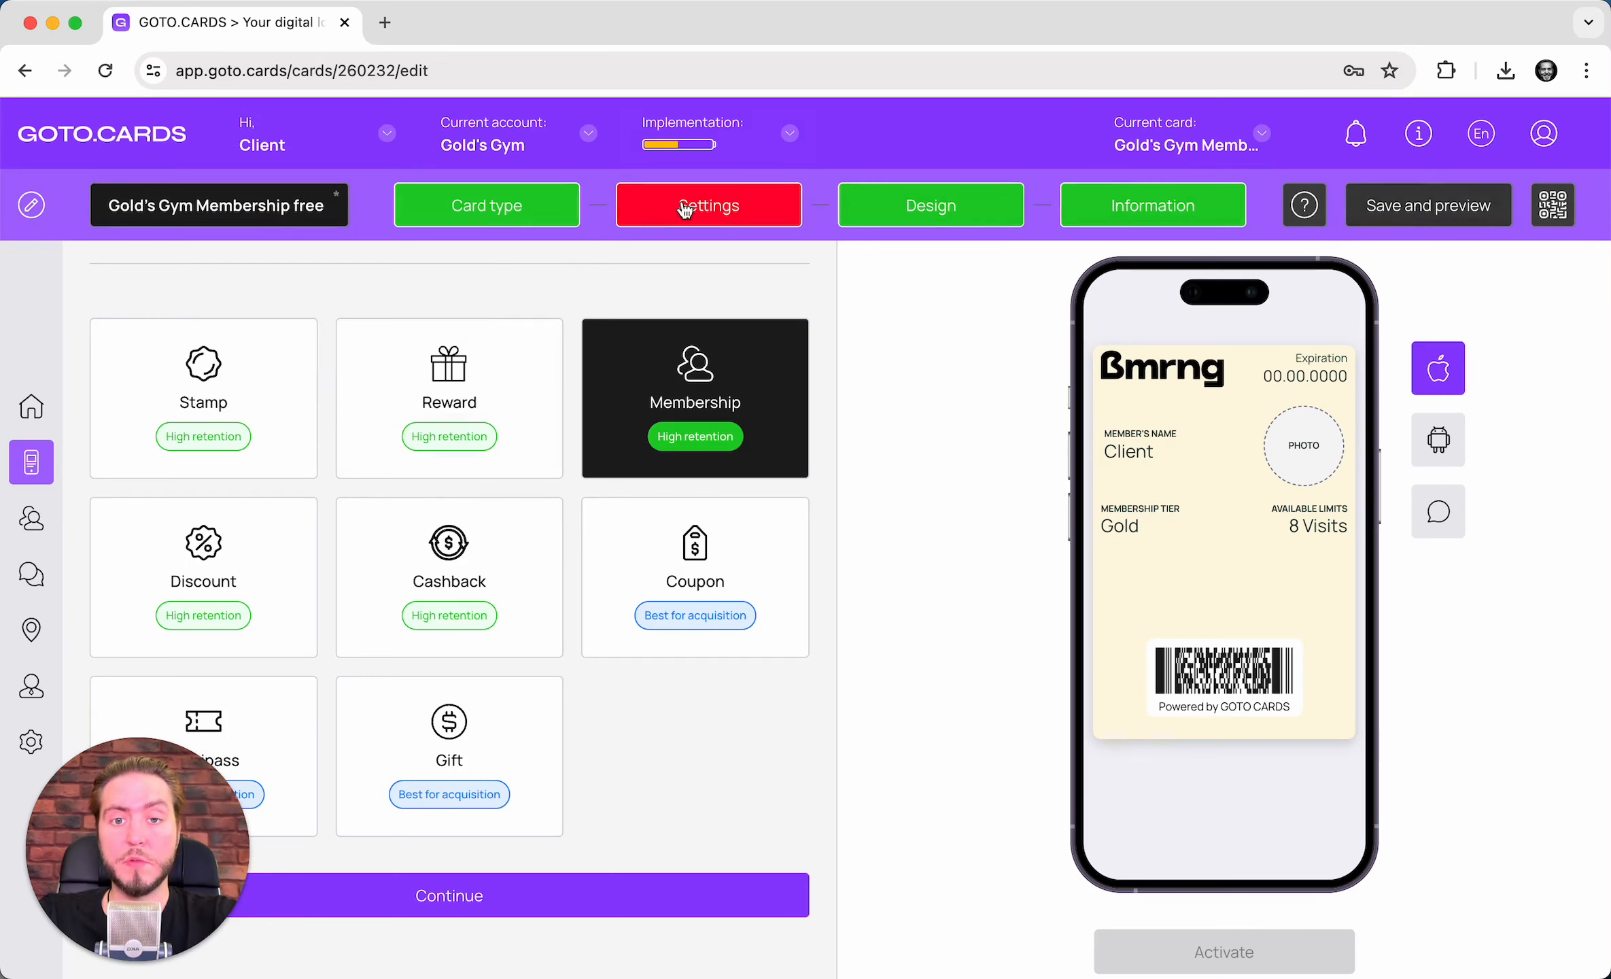
- From the Settings step, save the card and show its preview with QR code and share link
click(754, 212)
scroll(739, 445, down, 3)
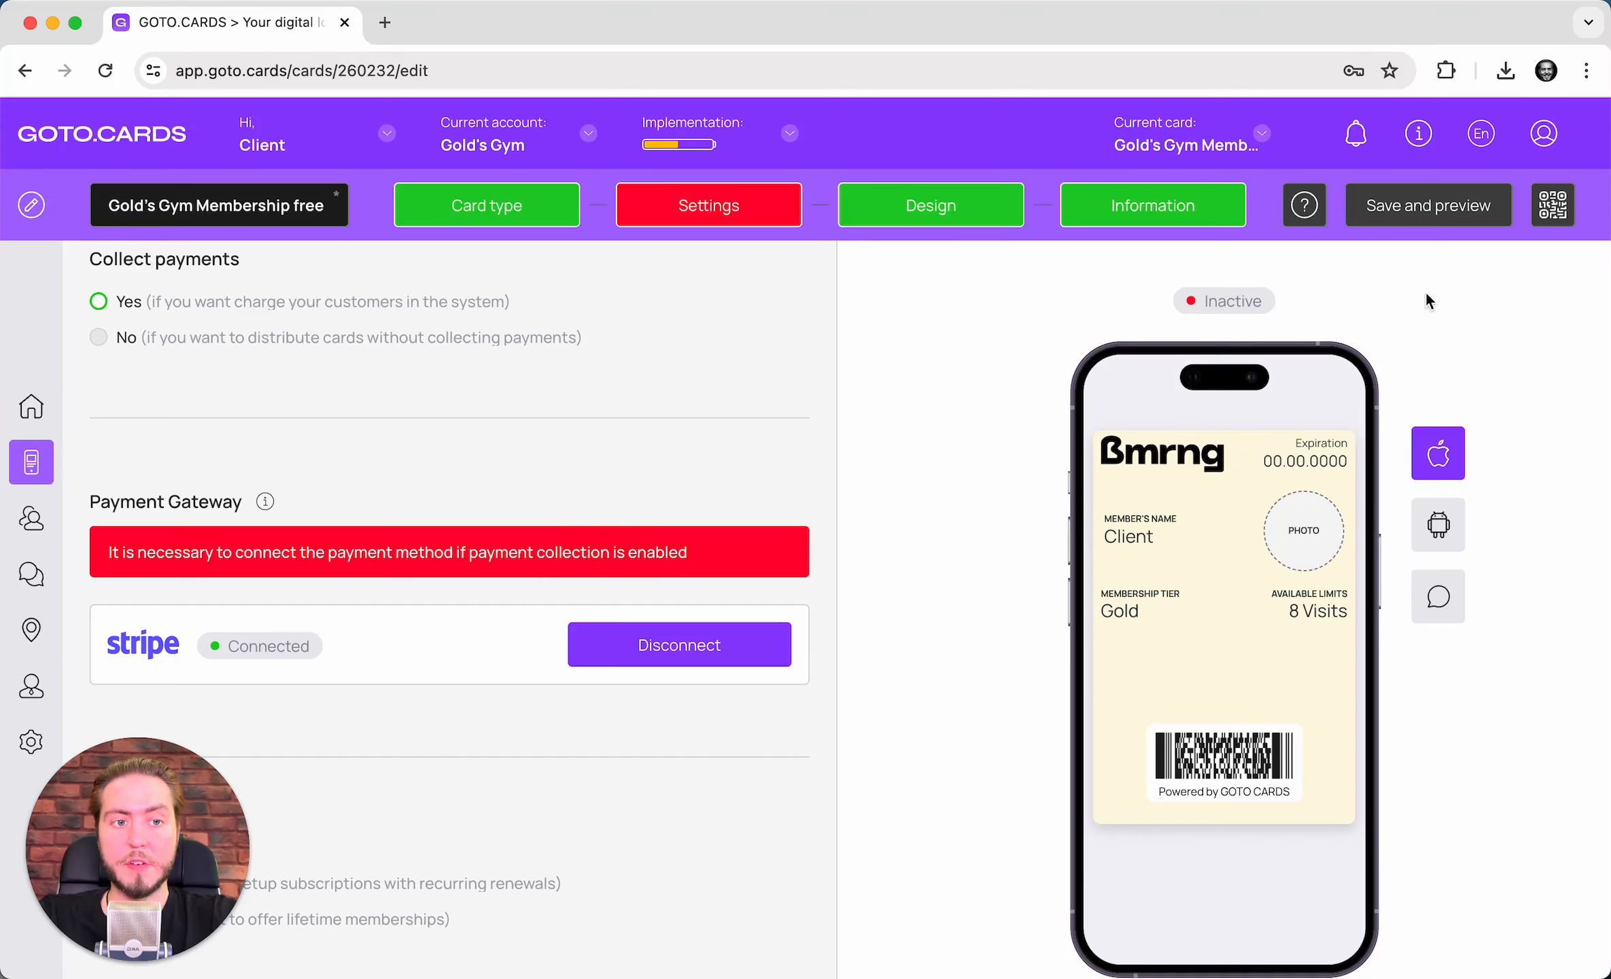
click(1453, 212)
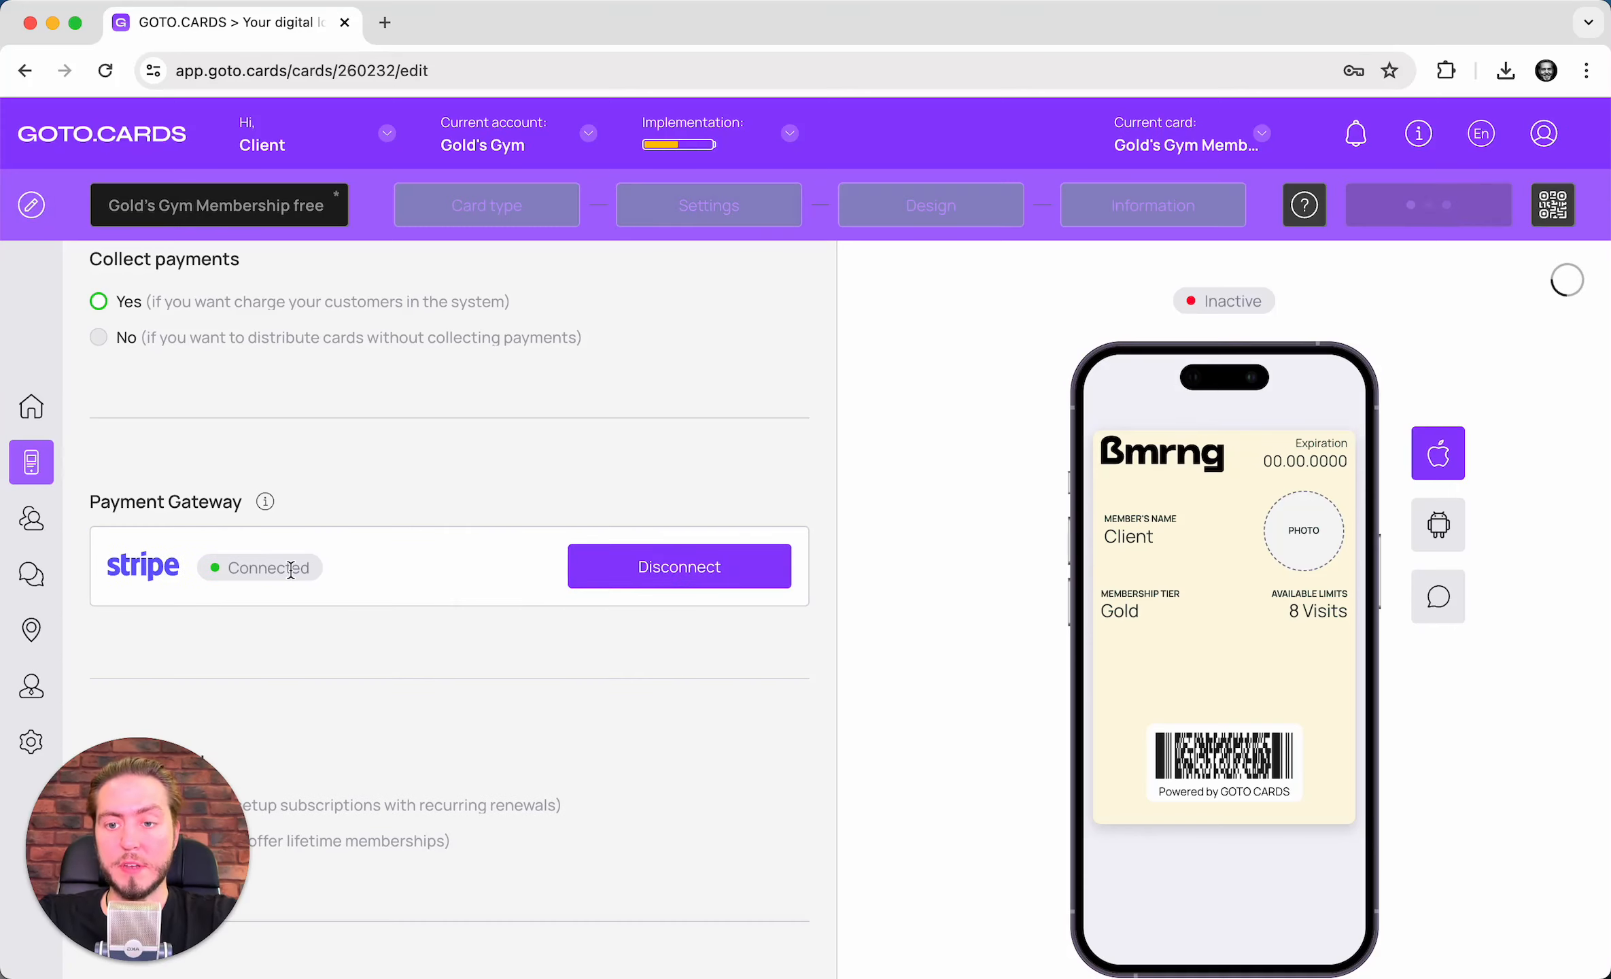
scroll(514, 551, up, 2)
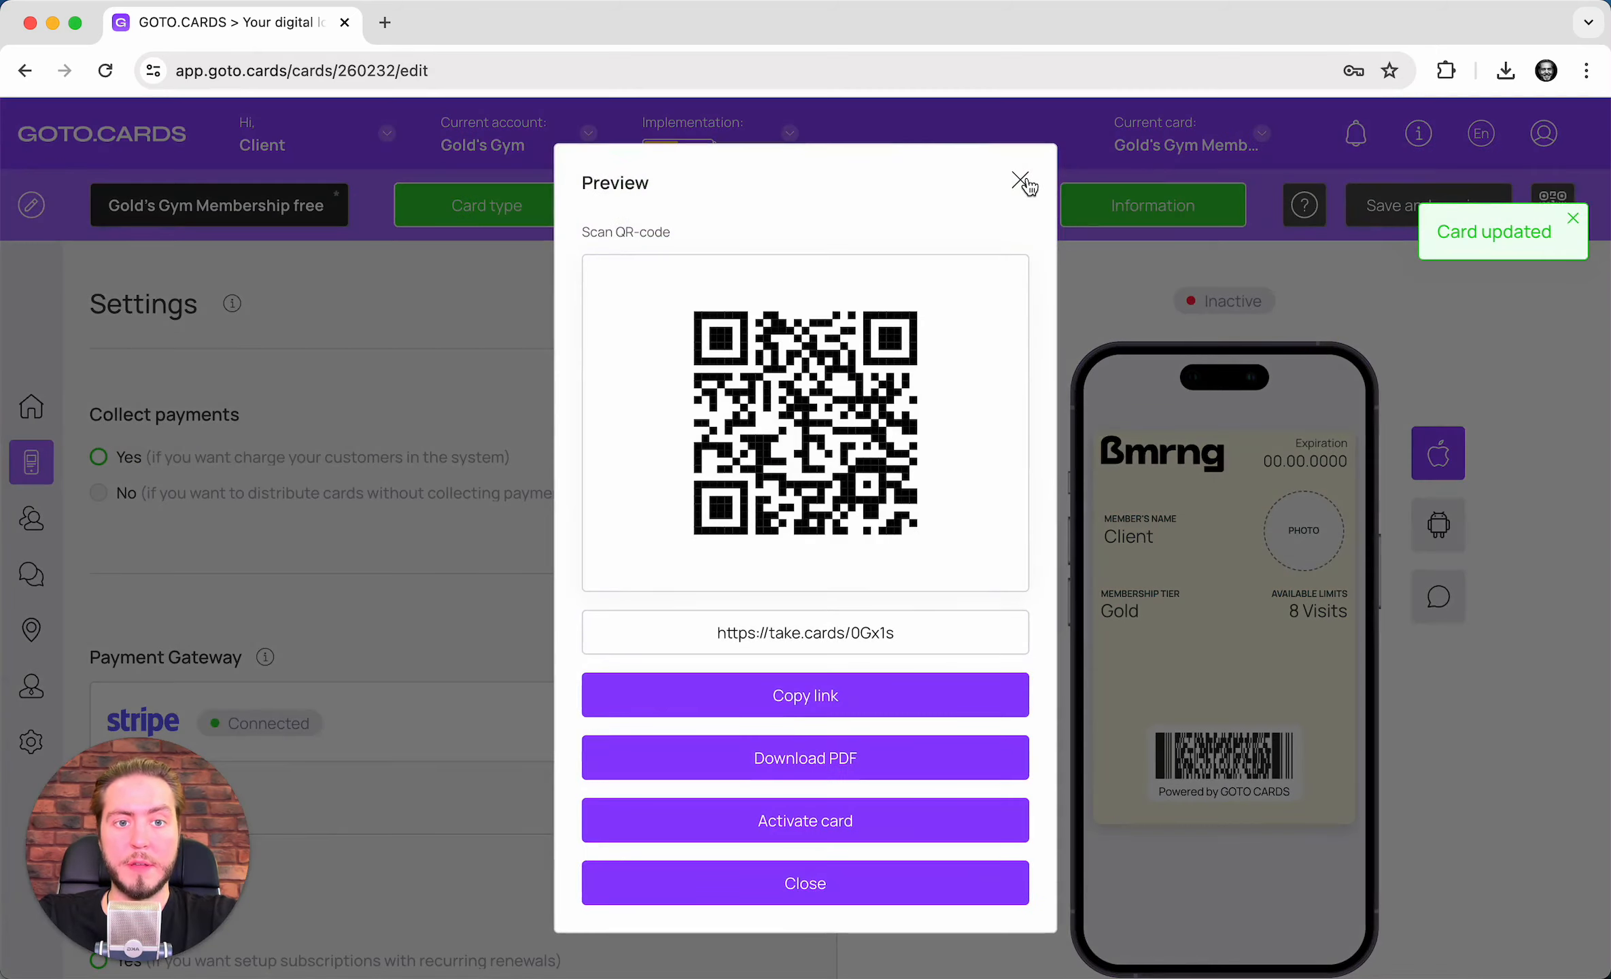
- Set Collect payments to No for the free card
click(1025, 184)
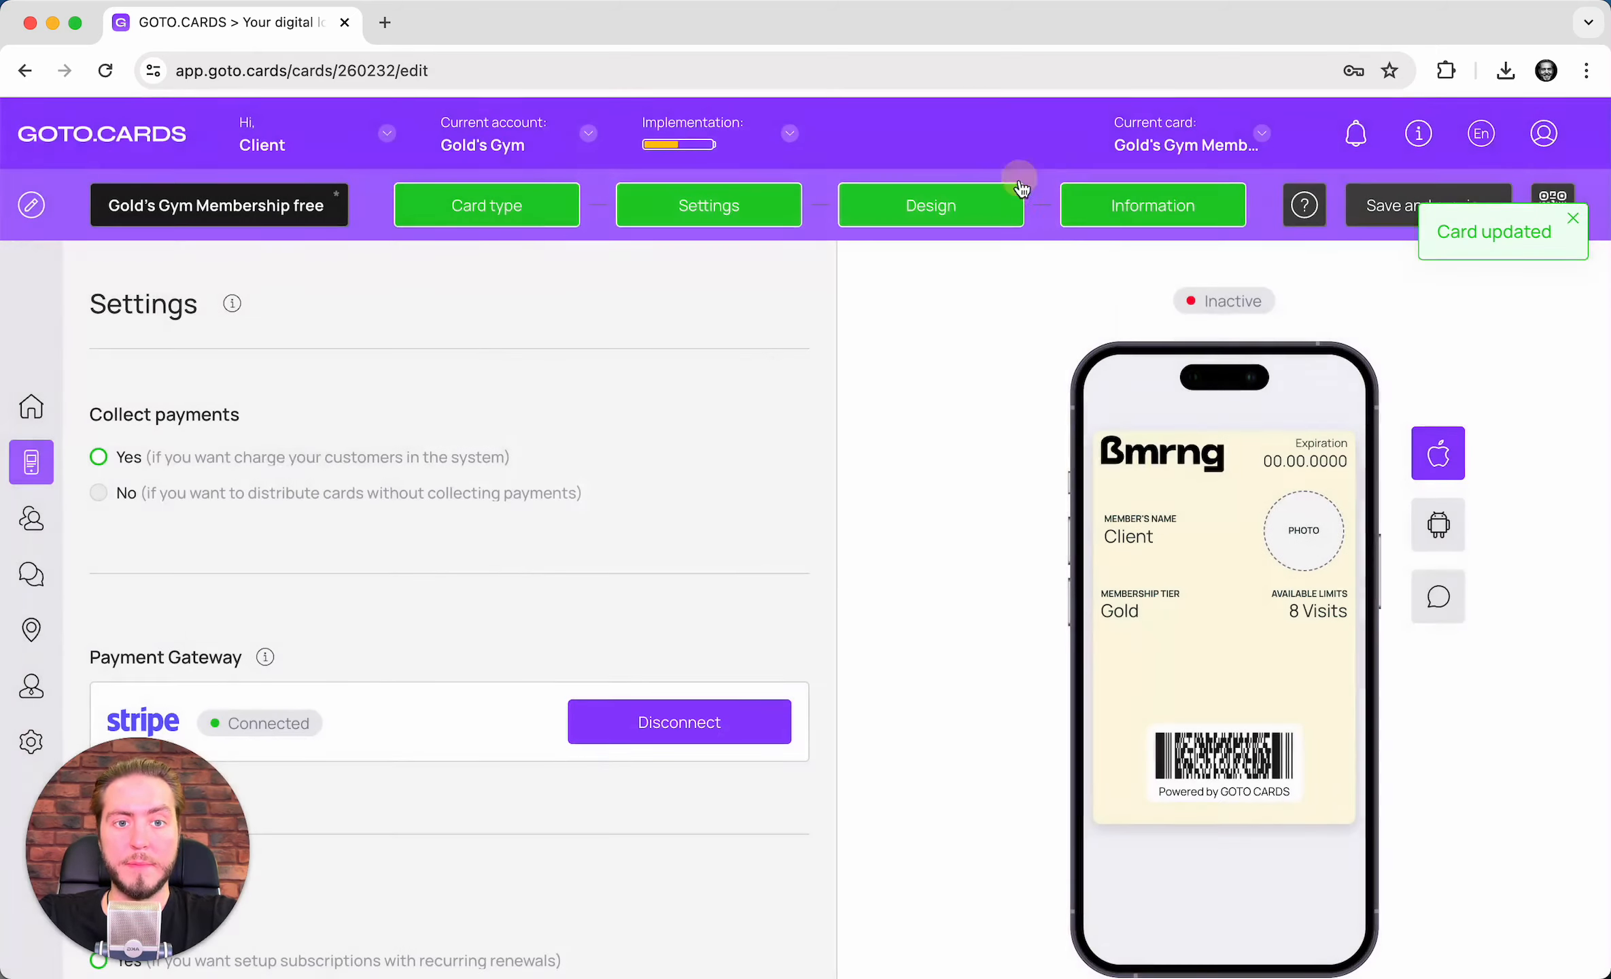
click(98, 493)
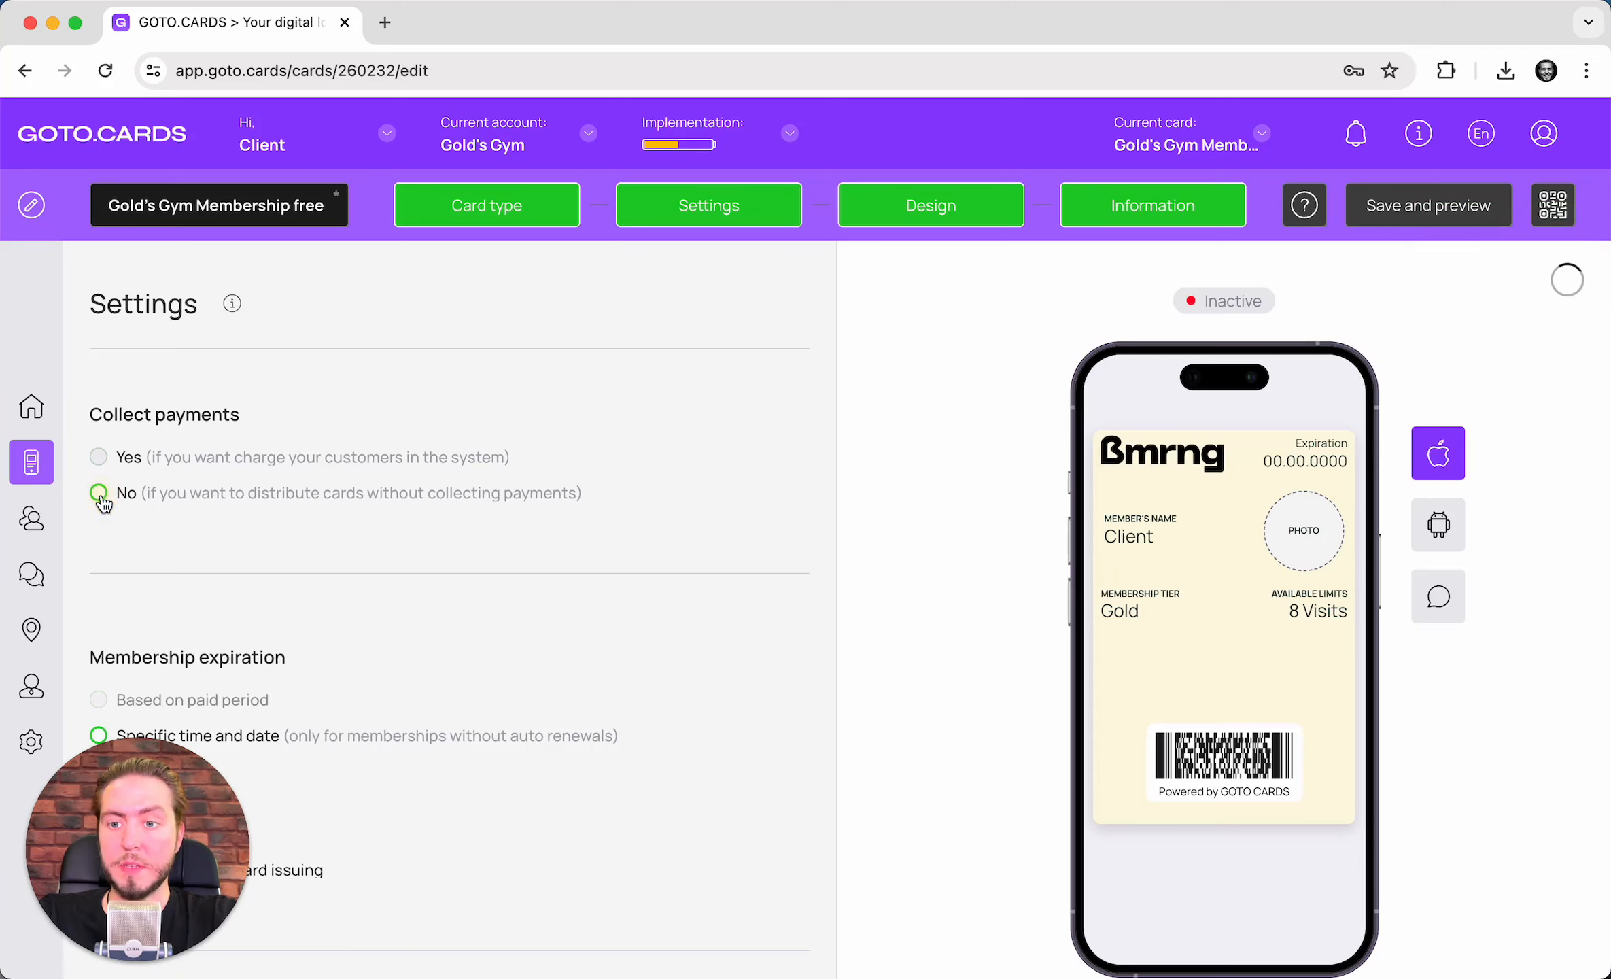
scroll(346, 451, down, 3)
scroll(347, 451, down, 3)
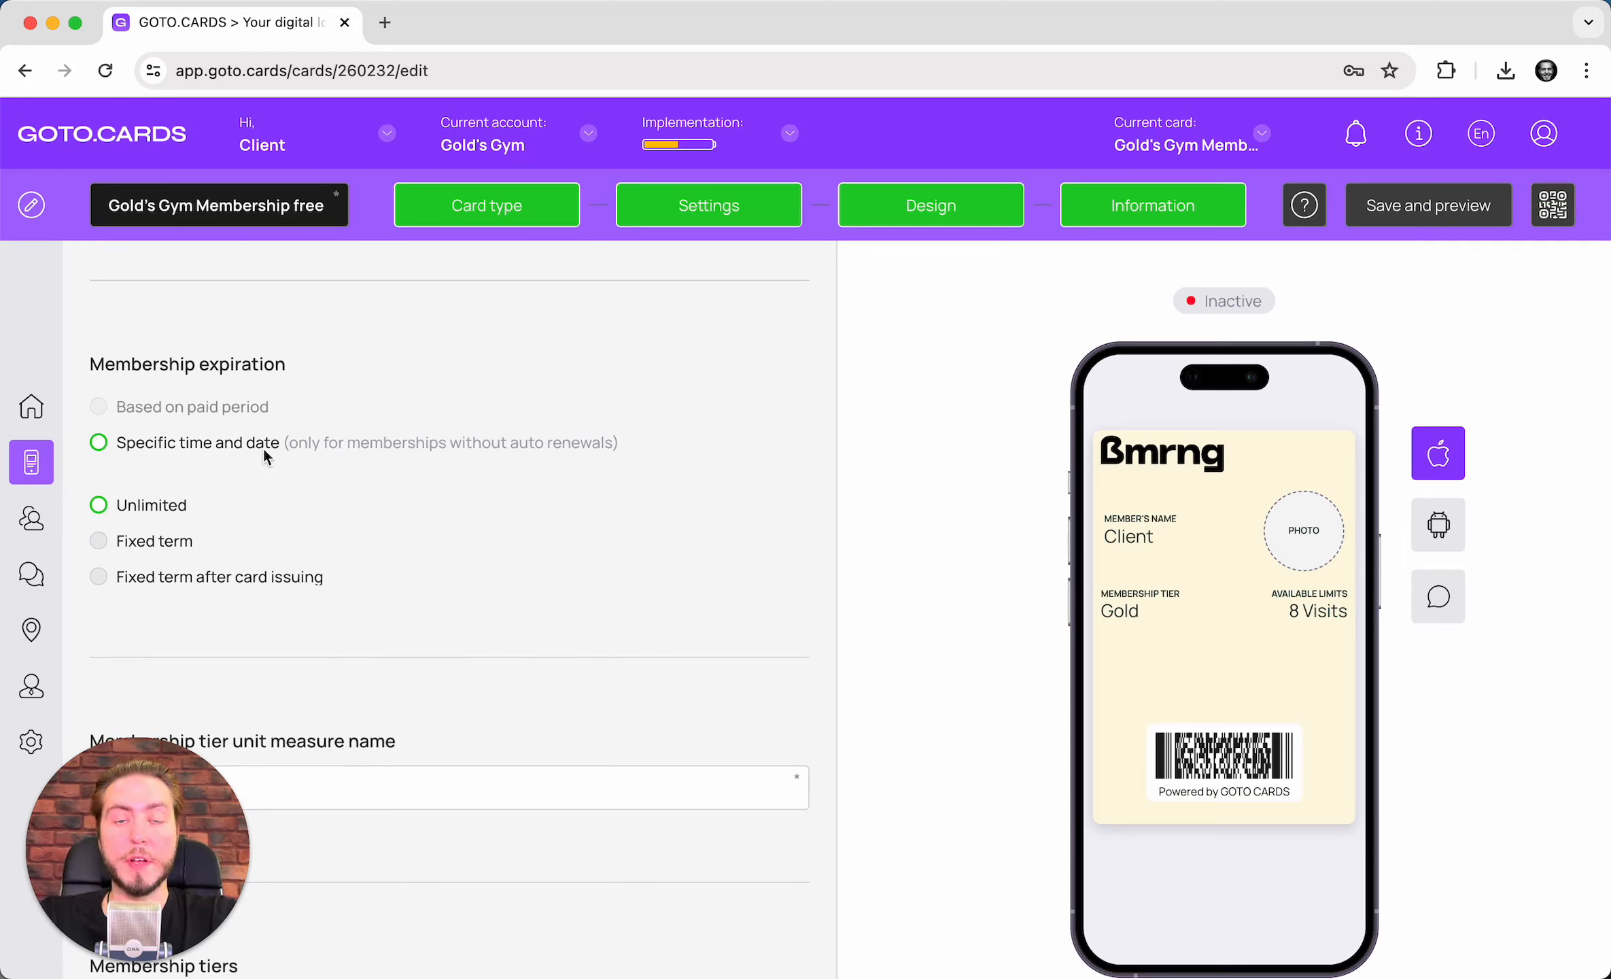
- Make the membership expire on a fixed term counted from card issuing
click(142, 508)
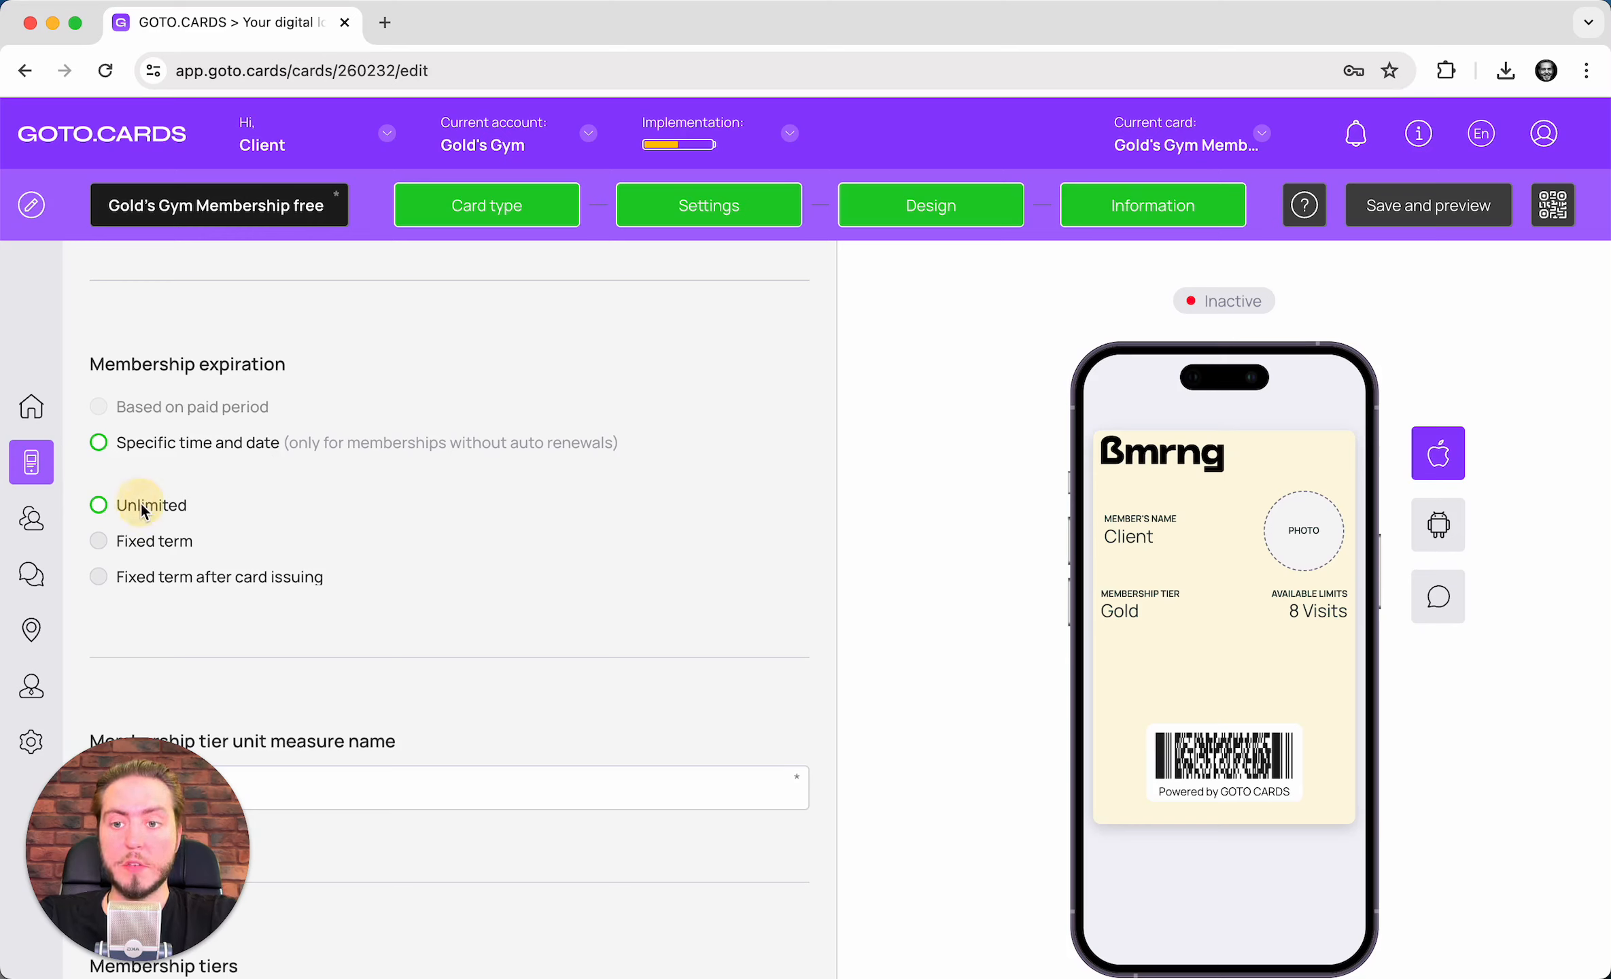
click(133, 544)
scroll(261, 551, down, 1)
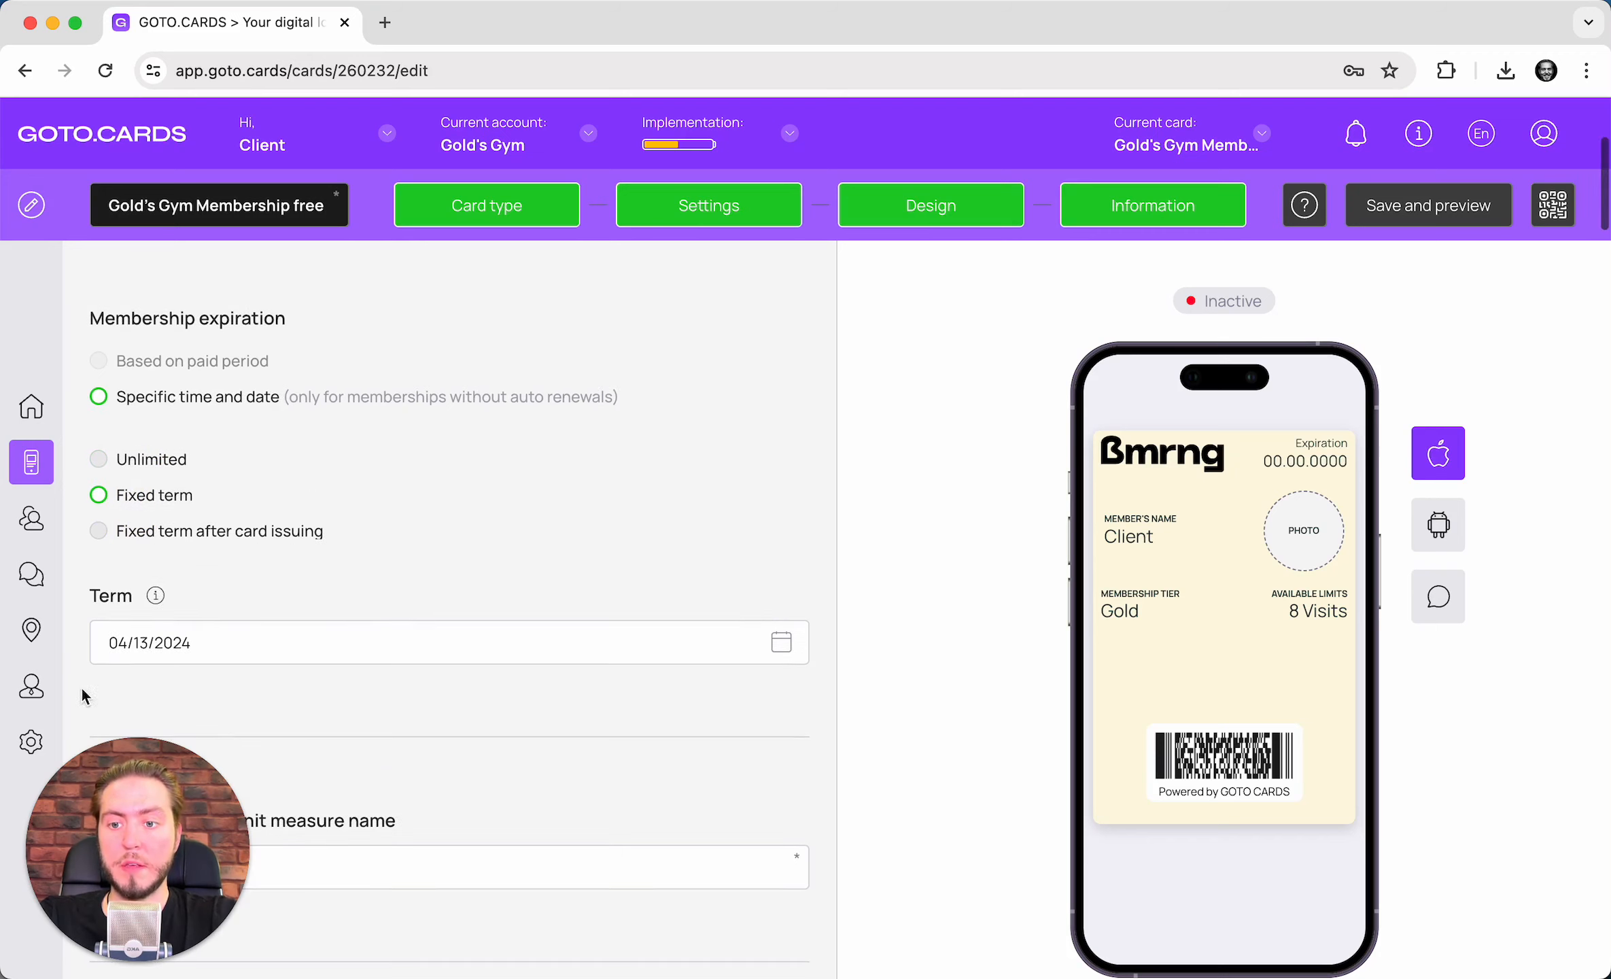
click(133, 532)
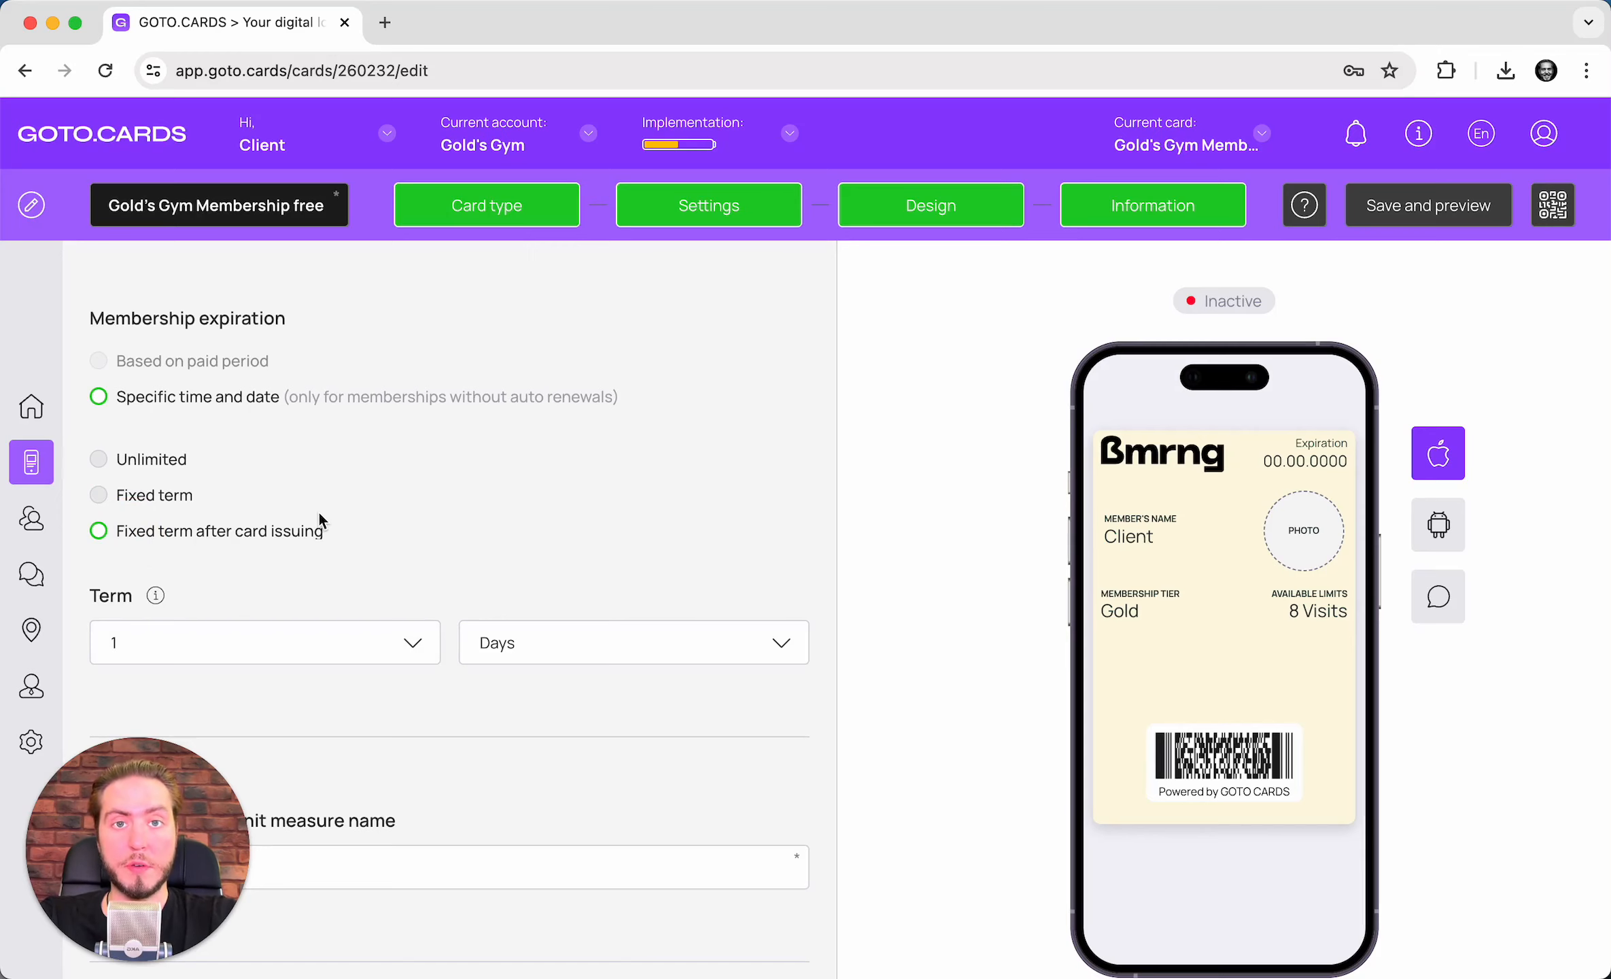
- Set the membership term to 1 Months
scroll(318, 511, down, 3)
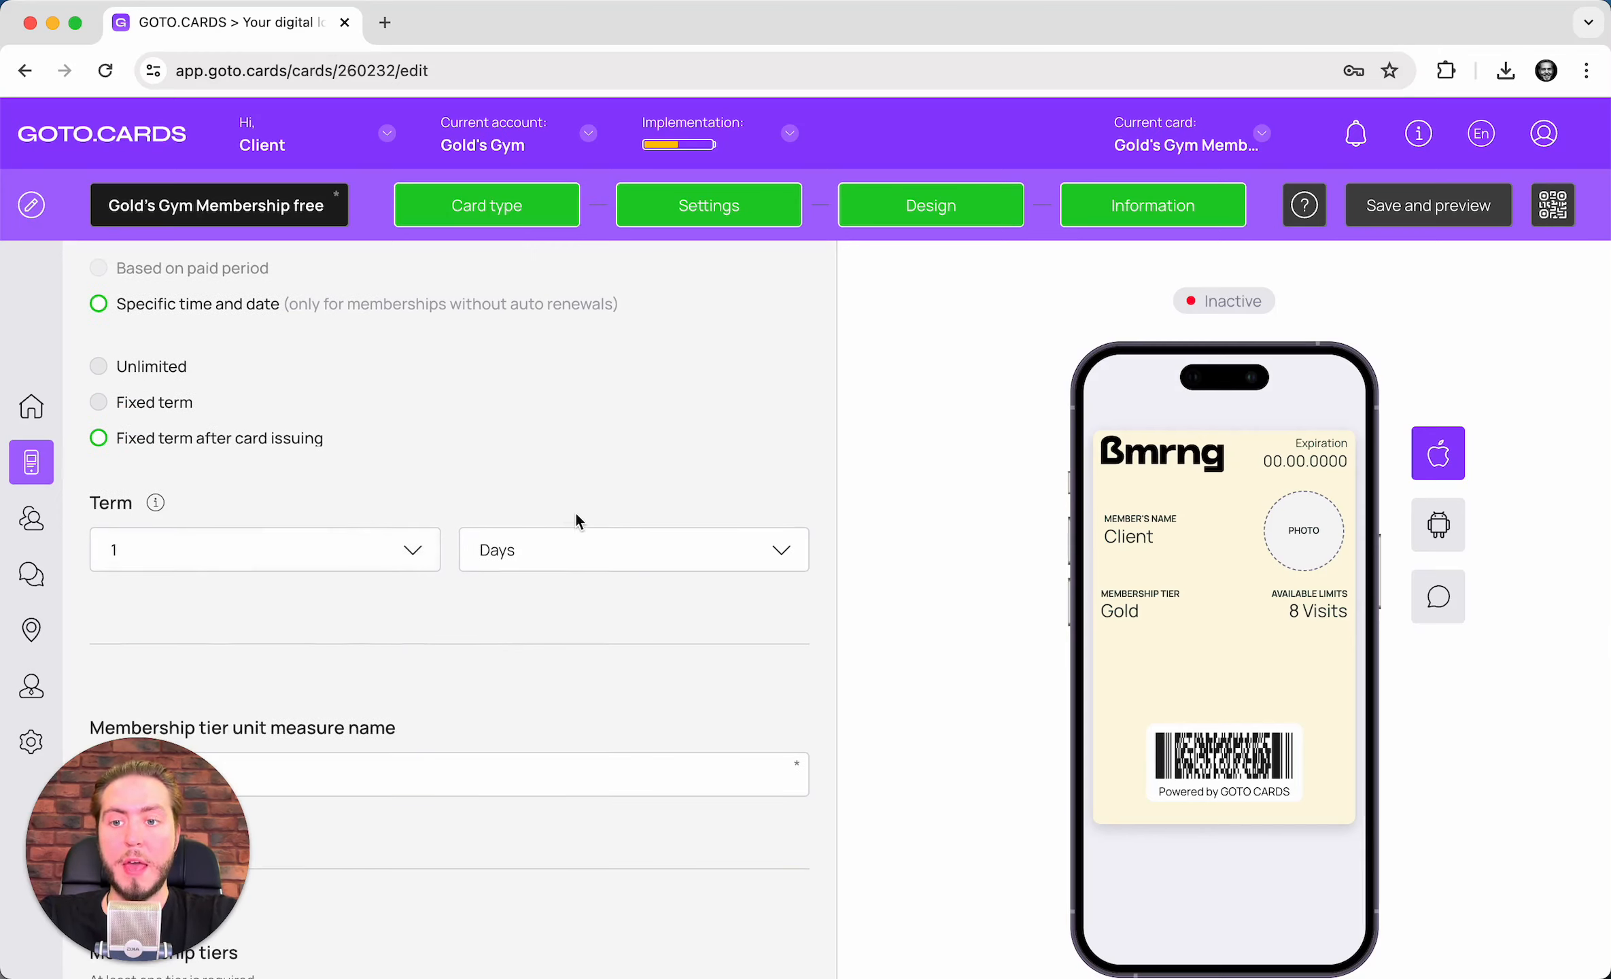
click(576, 540)
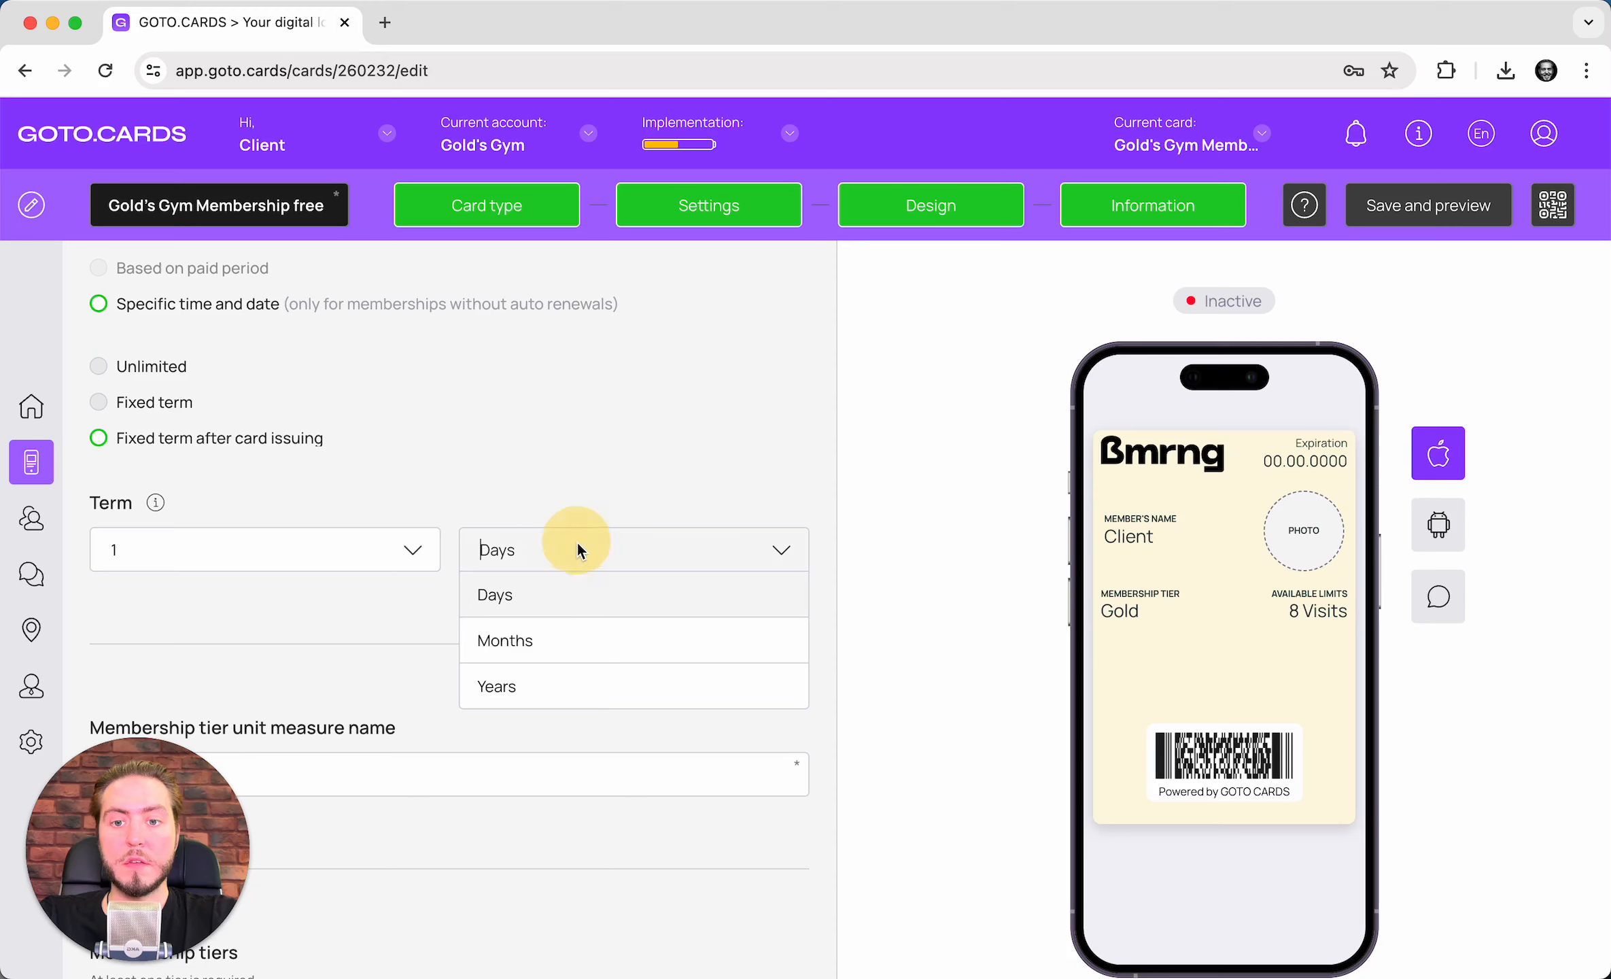
click(315, 541)
scroll(305, 713, down, 10)
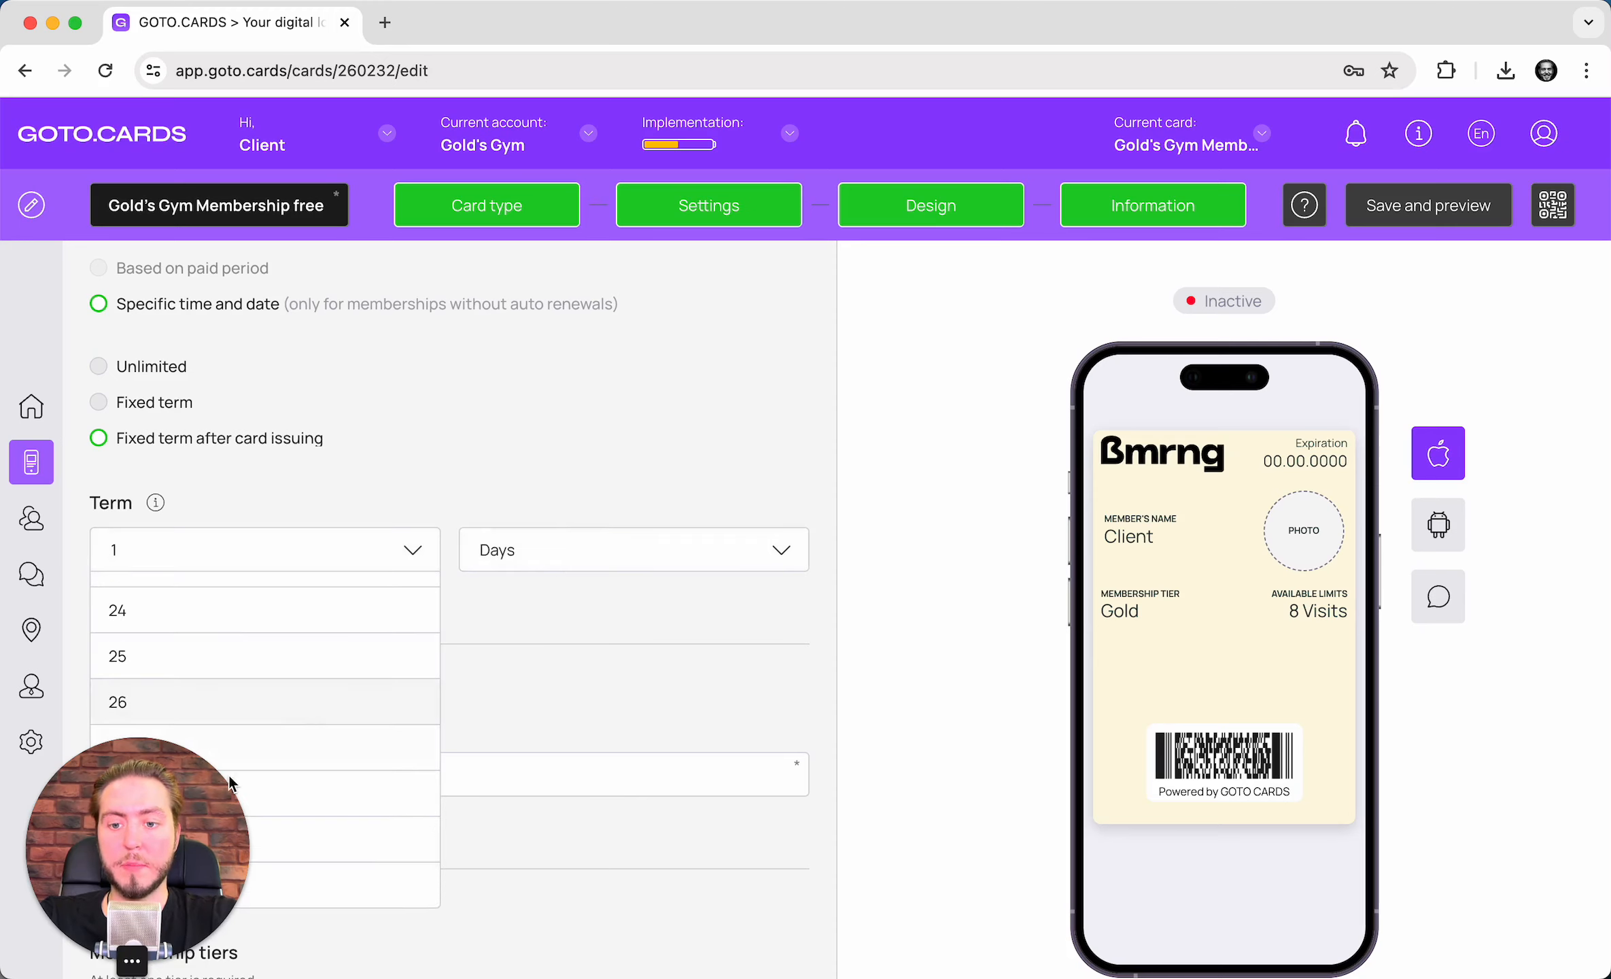
drag(116, 845, 1006, 830)
click(252, 549)
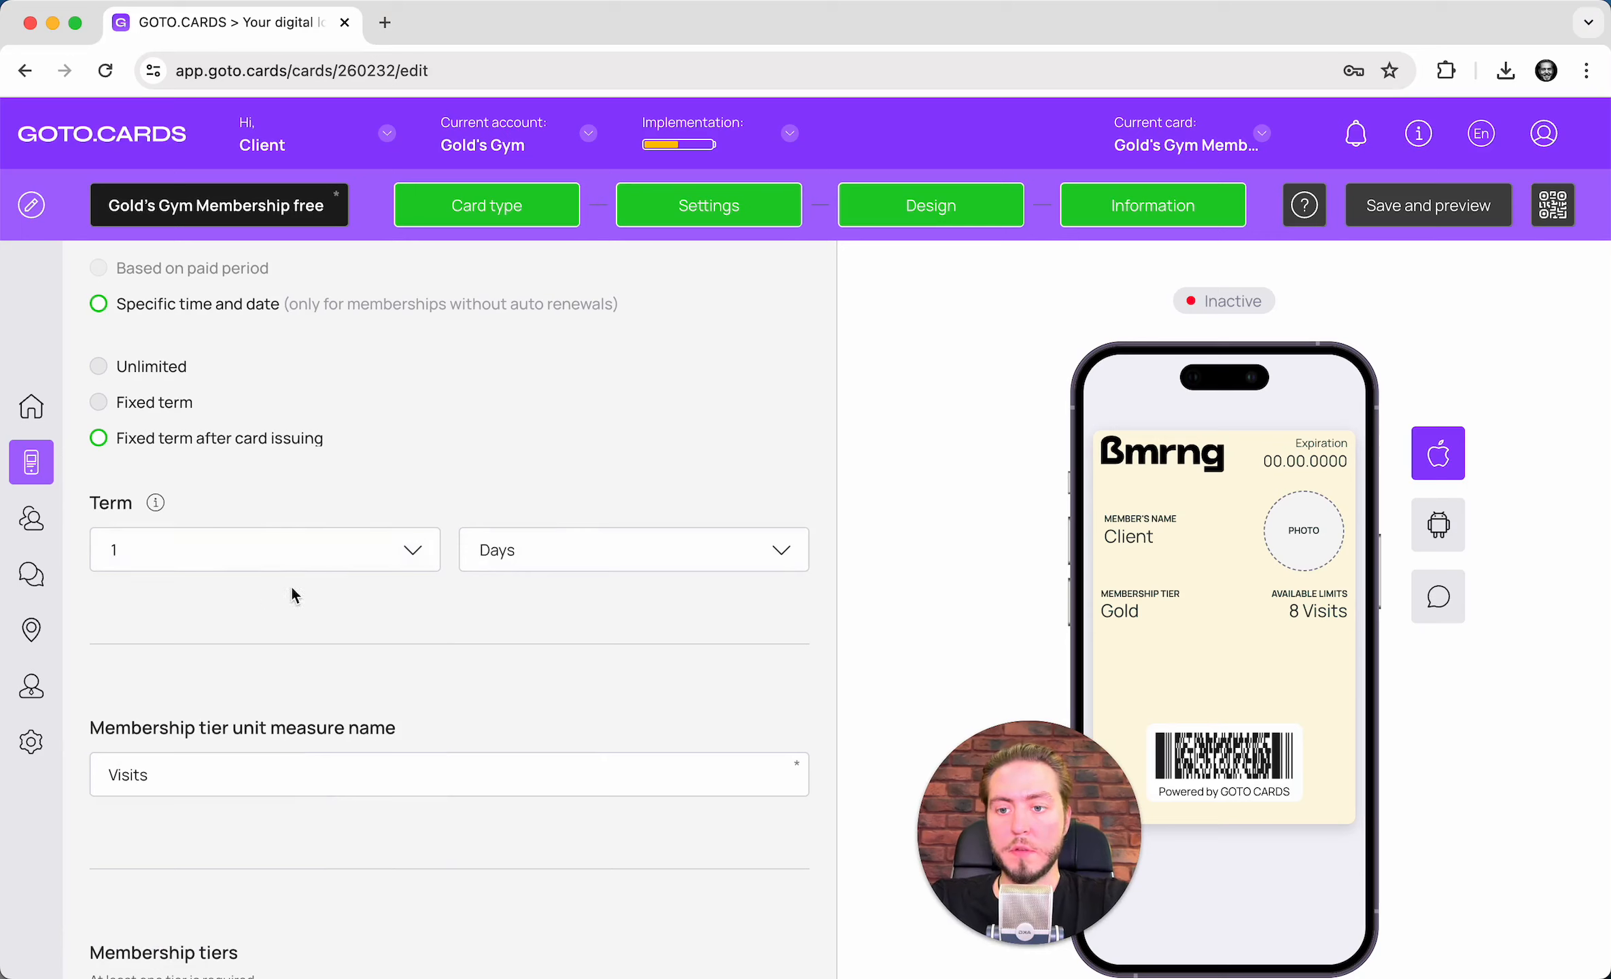
click(376, 555)
scroll(320, 608, down, 10)
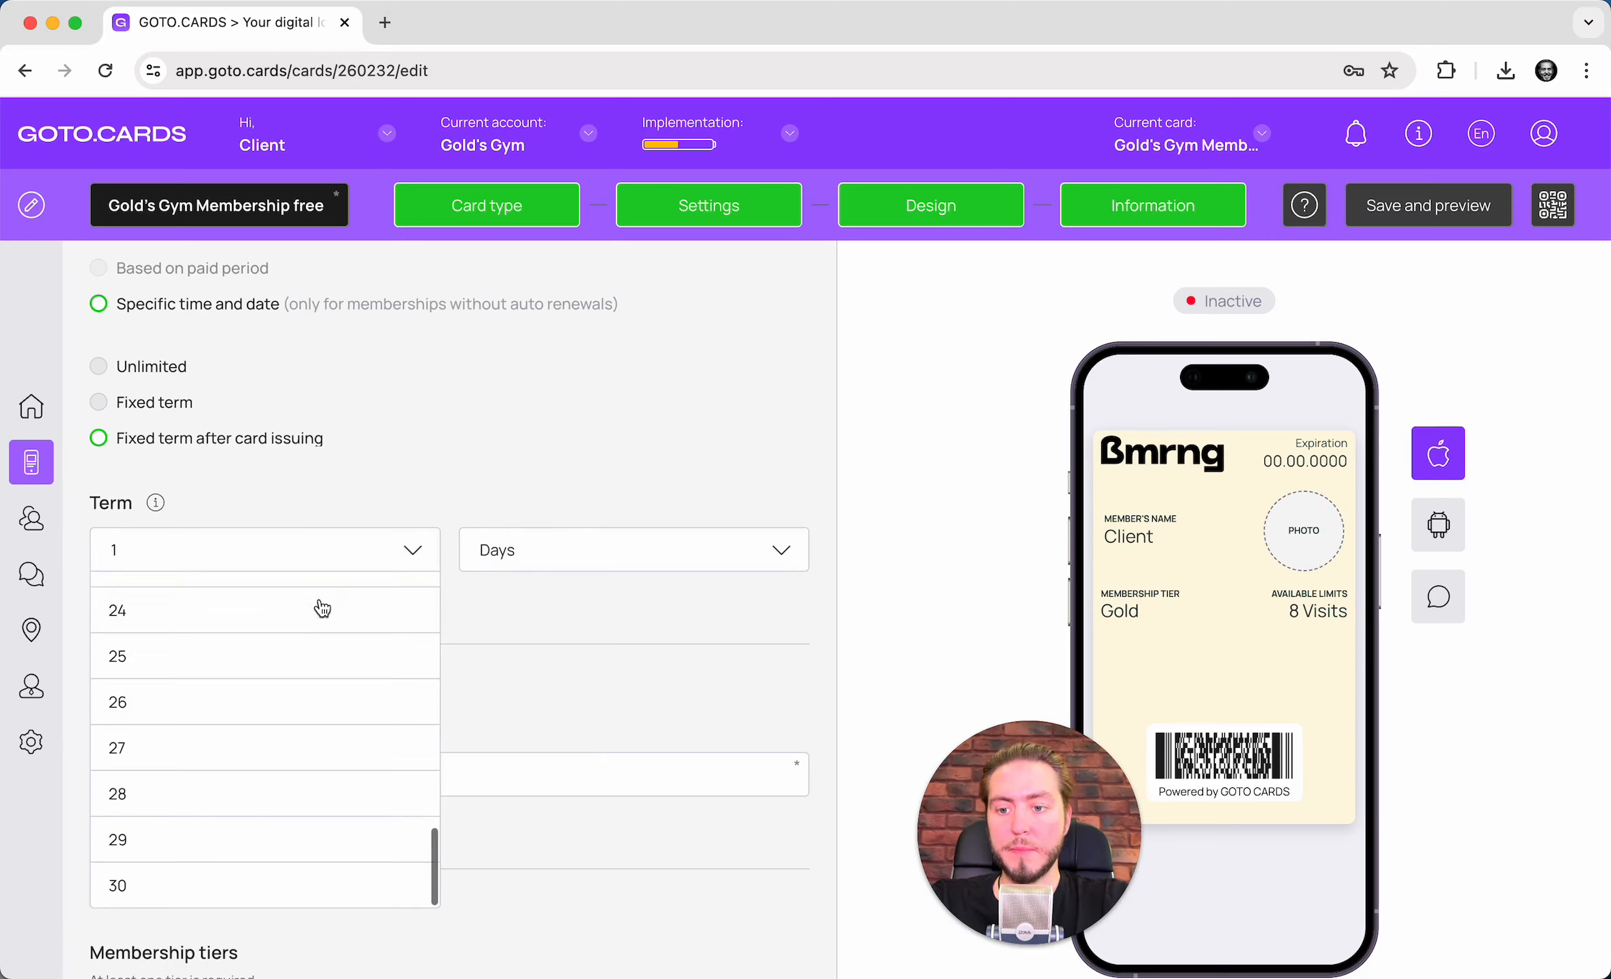
click(404, 545)
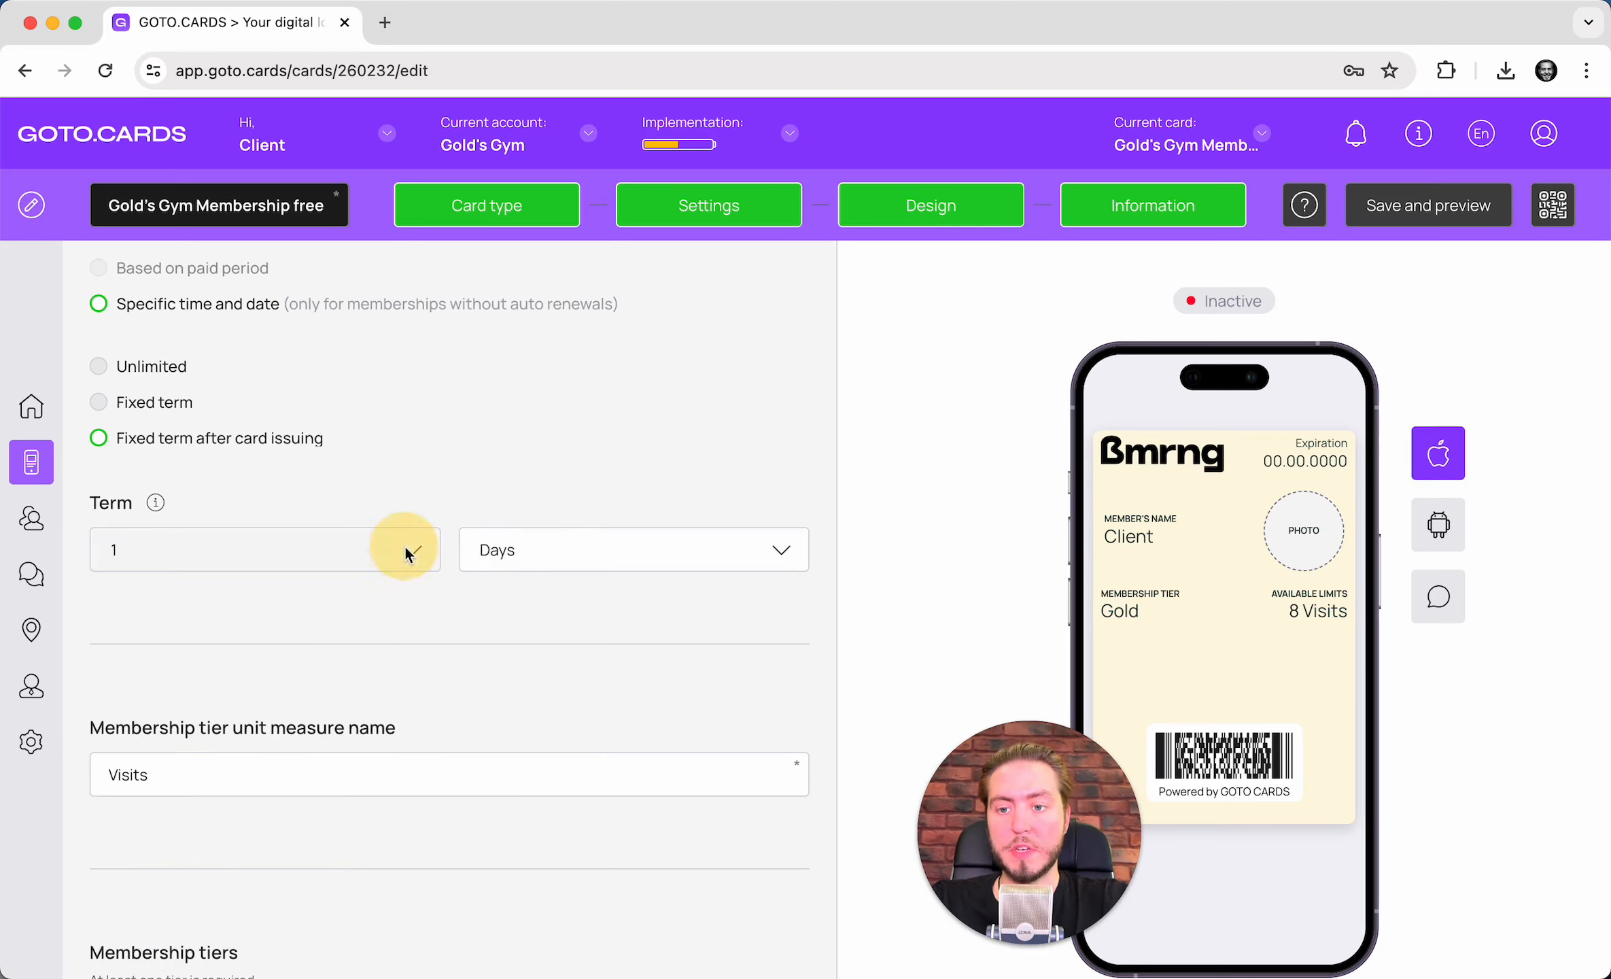
click(550, 549)
click(520, 644)
drag(1023, 795, 132, 785)
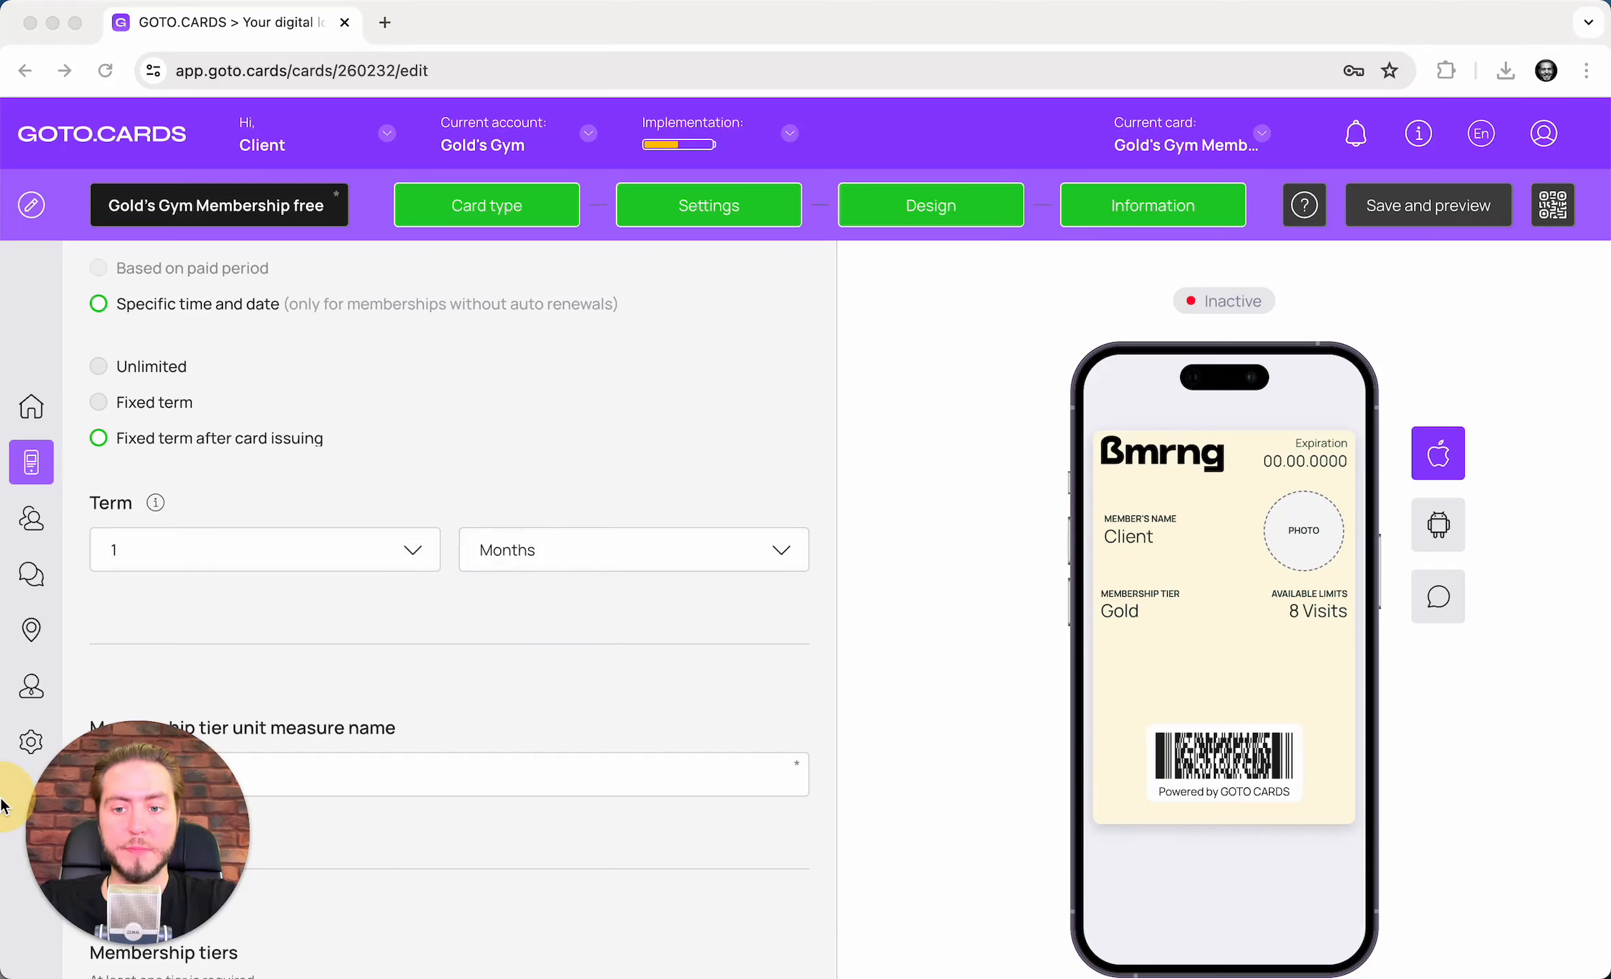
scroll(656, 464, down, 5)
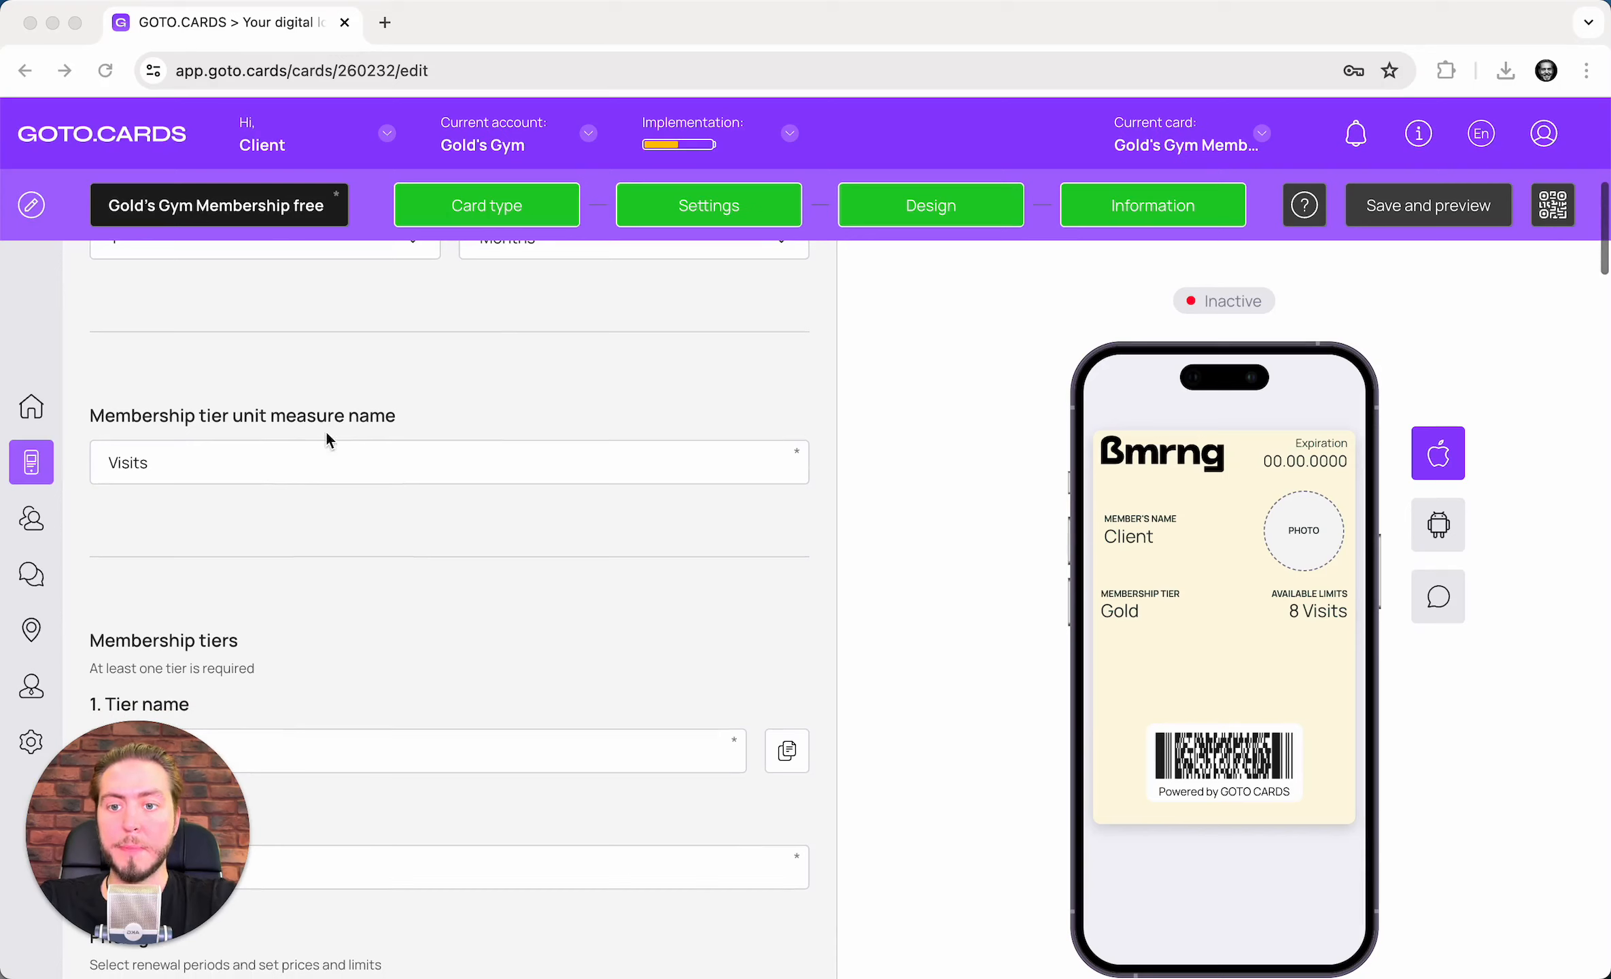
- Scroll through the membership tiers to review the Bronze, Silver and Gold tiers
click(327, 460)
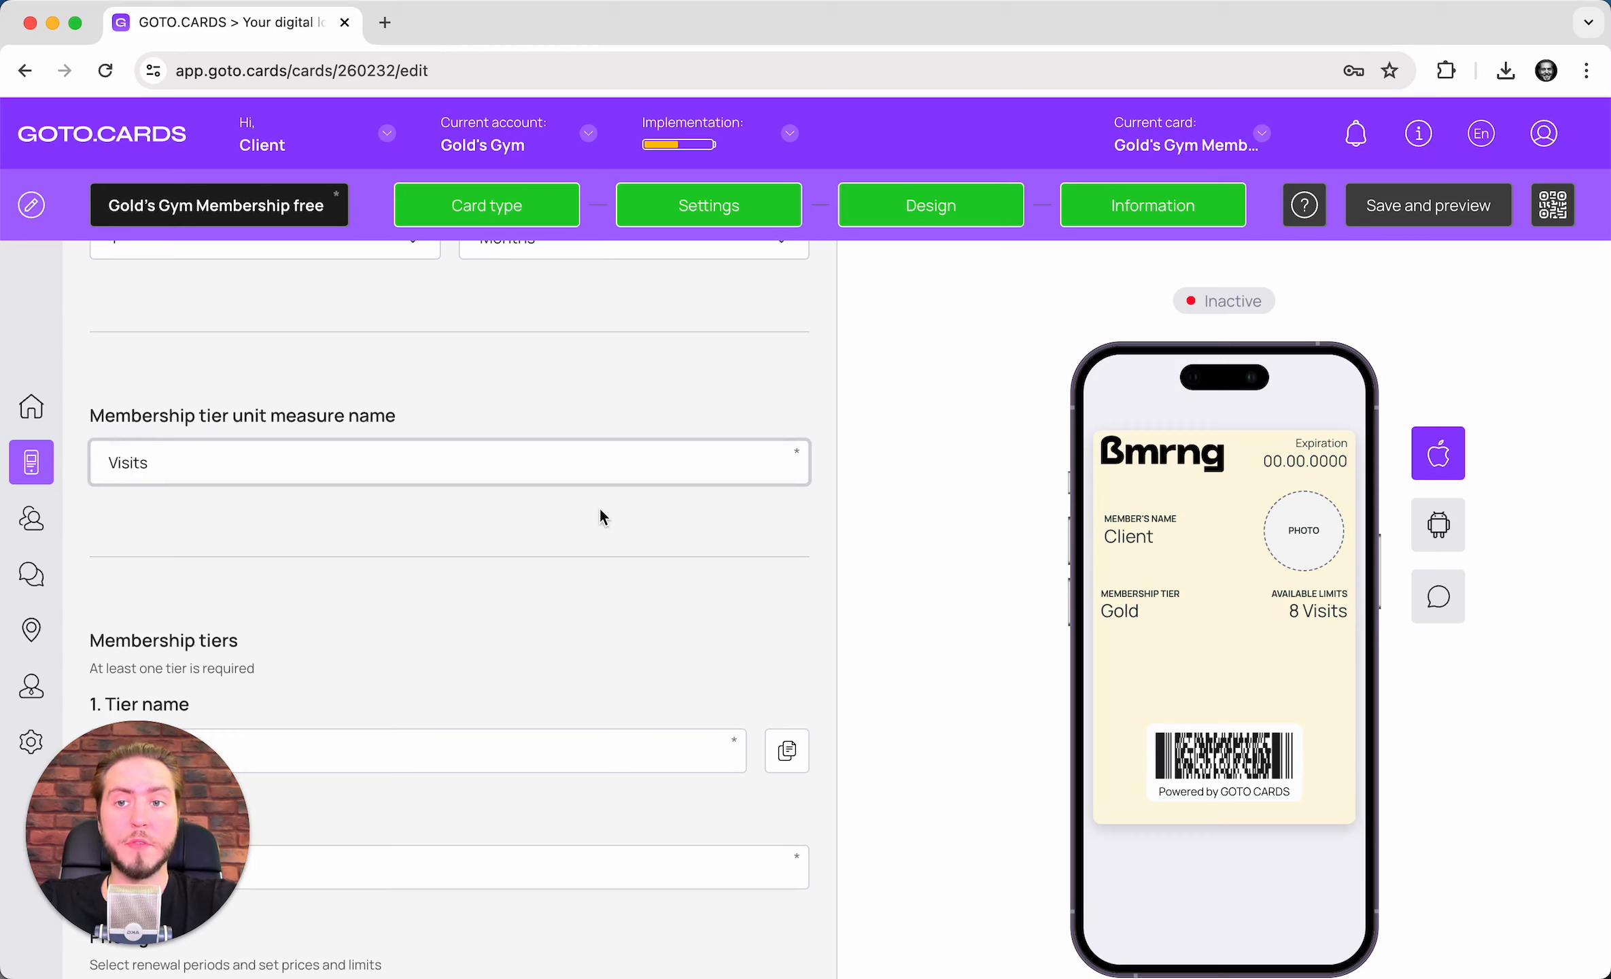
scroll(599, 508, down, 3)
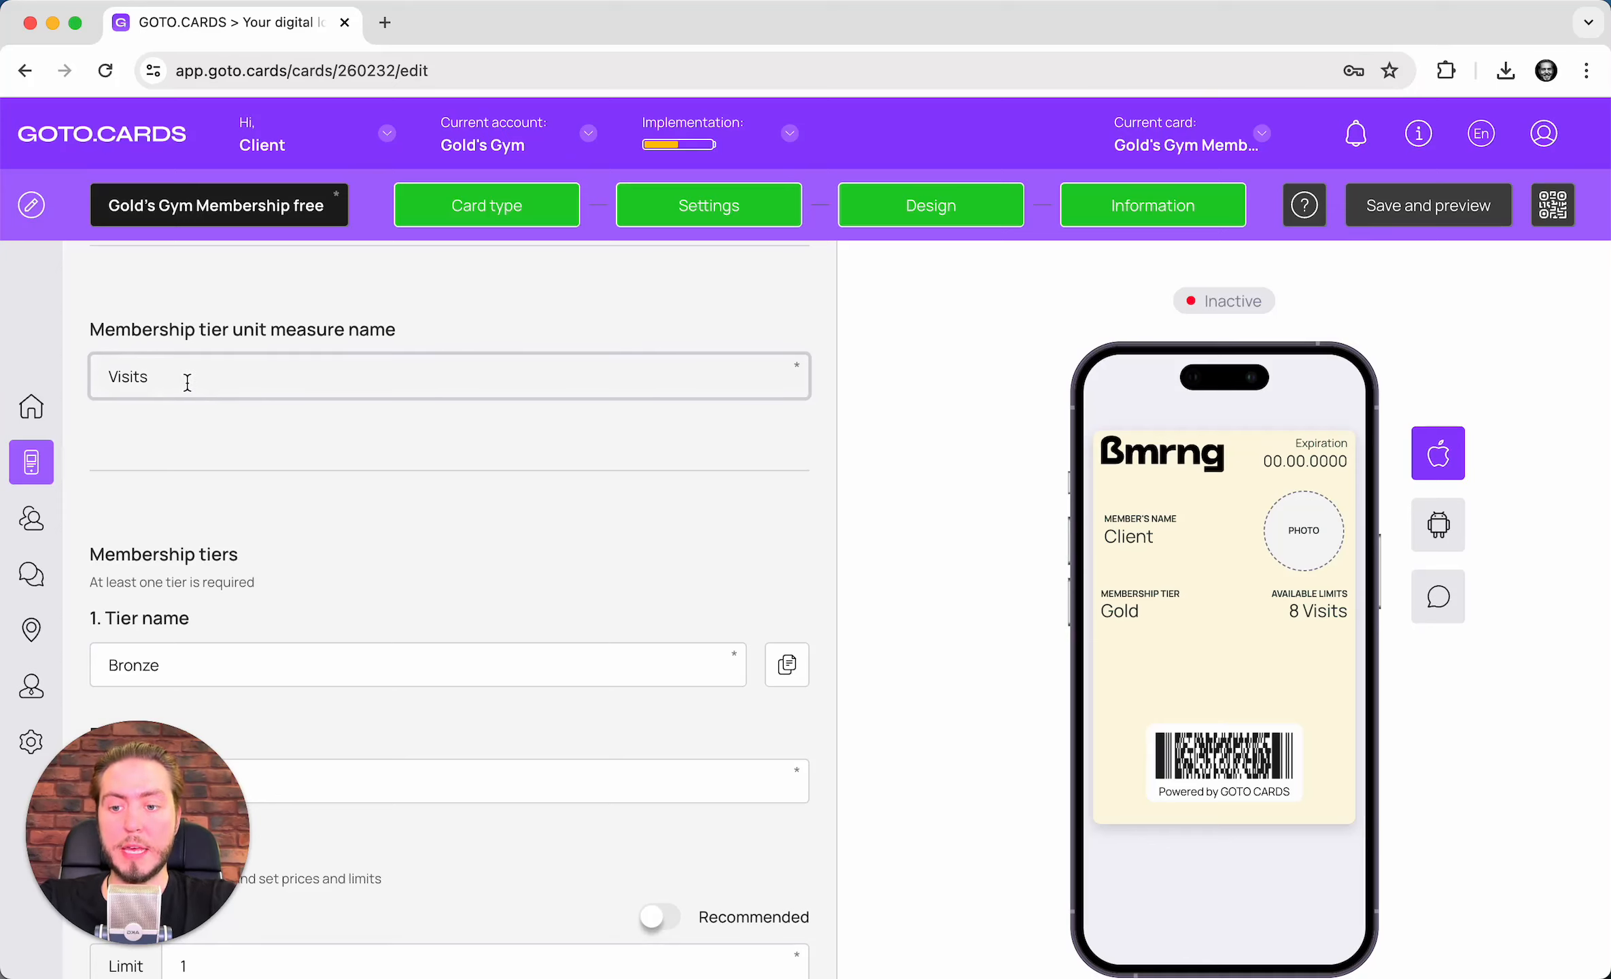
scroll(477, 496, down, 4)
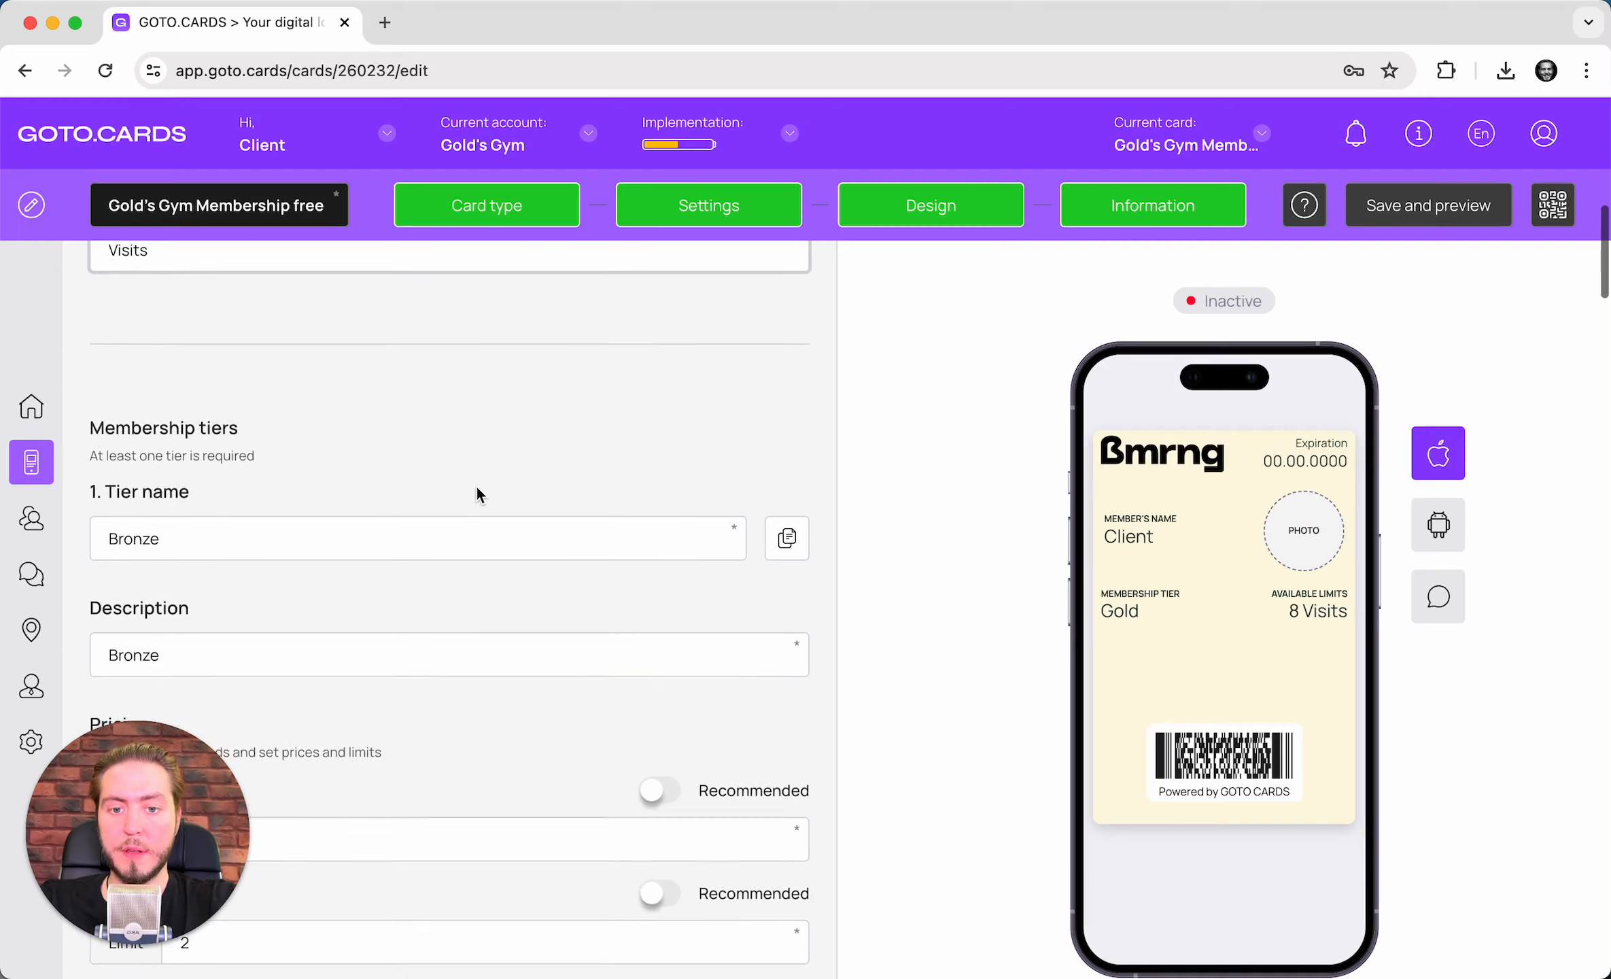
scroll(363, 360, down, 3)
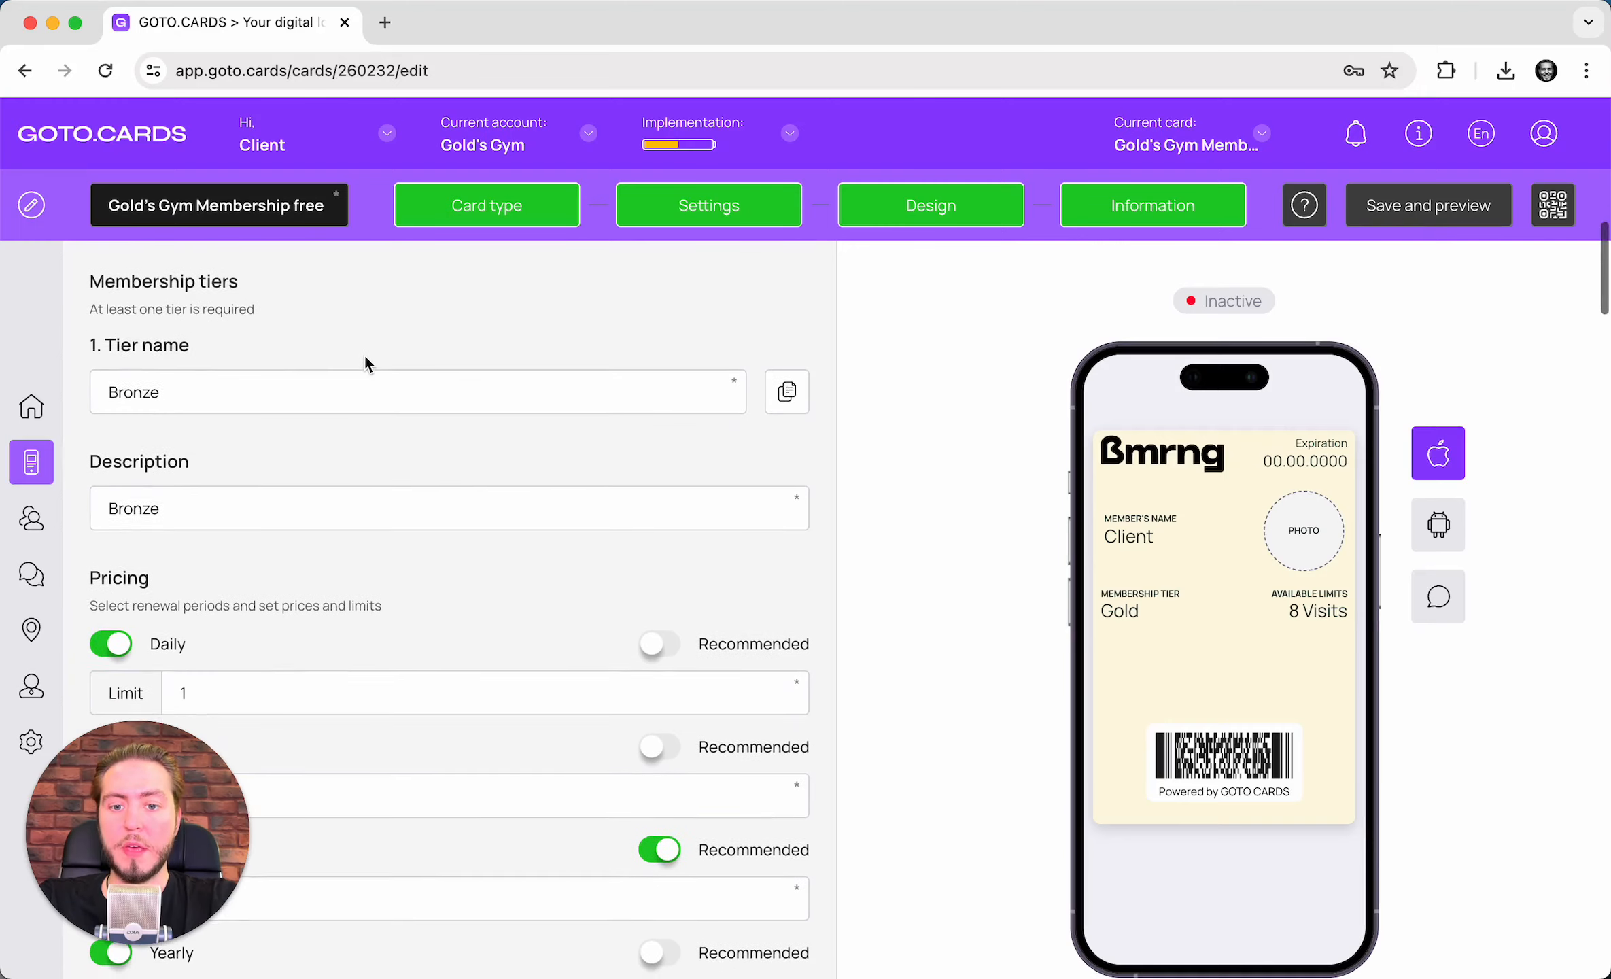
scroll(363, 359, up, 4)
scroll(364, 364, down, 14)
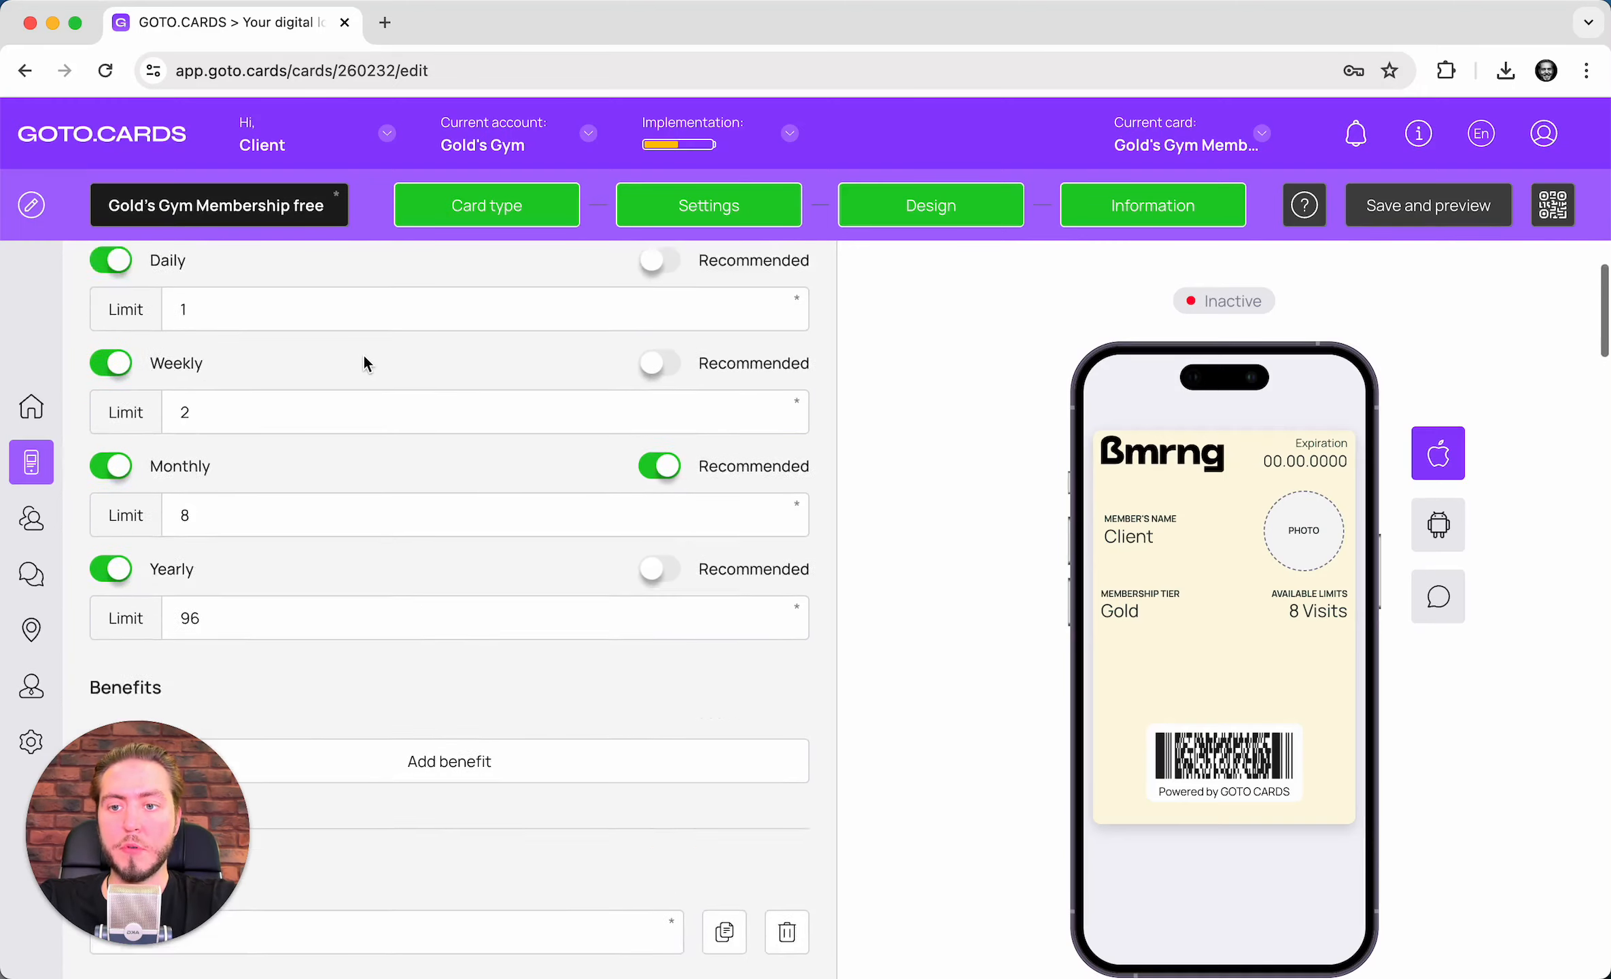
scroll(364, 363, up, 2)
- Delete the Silver and Gold tiers, leaving only Bronze
click(786, 553)
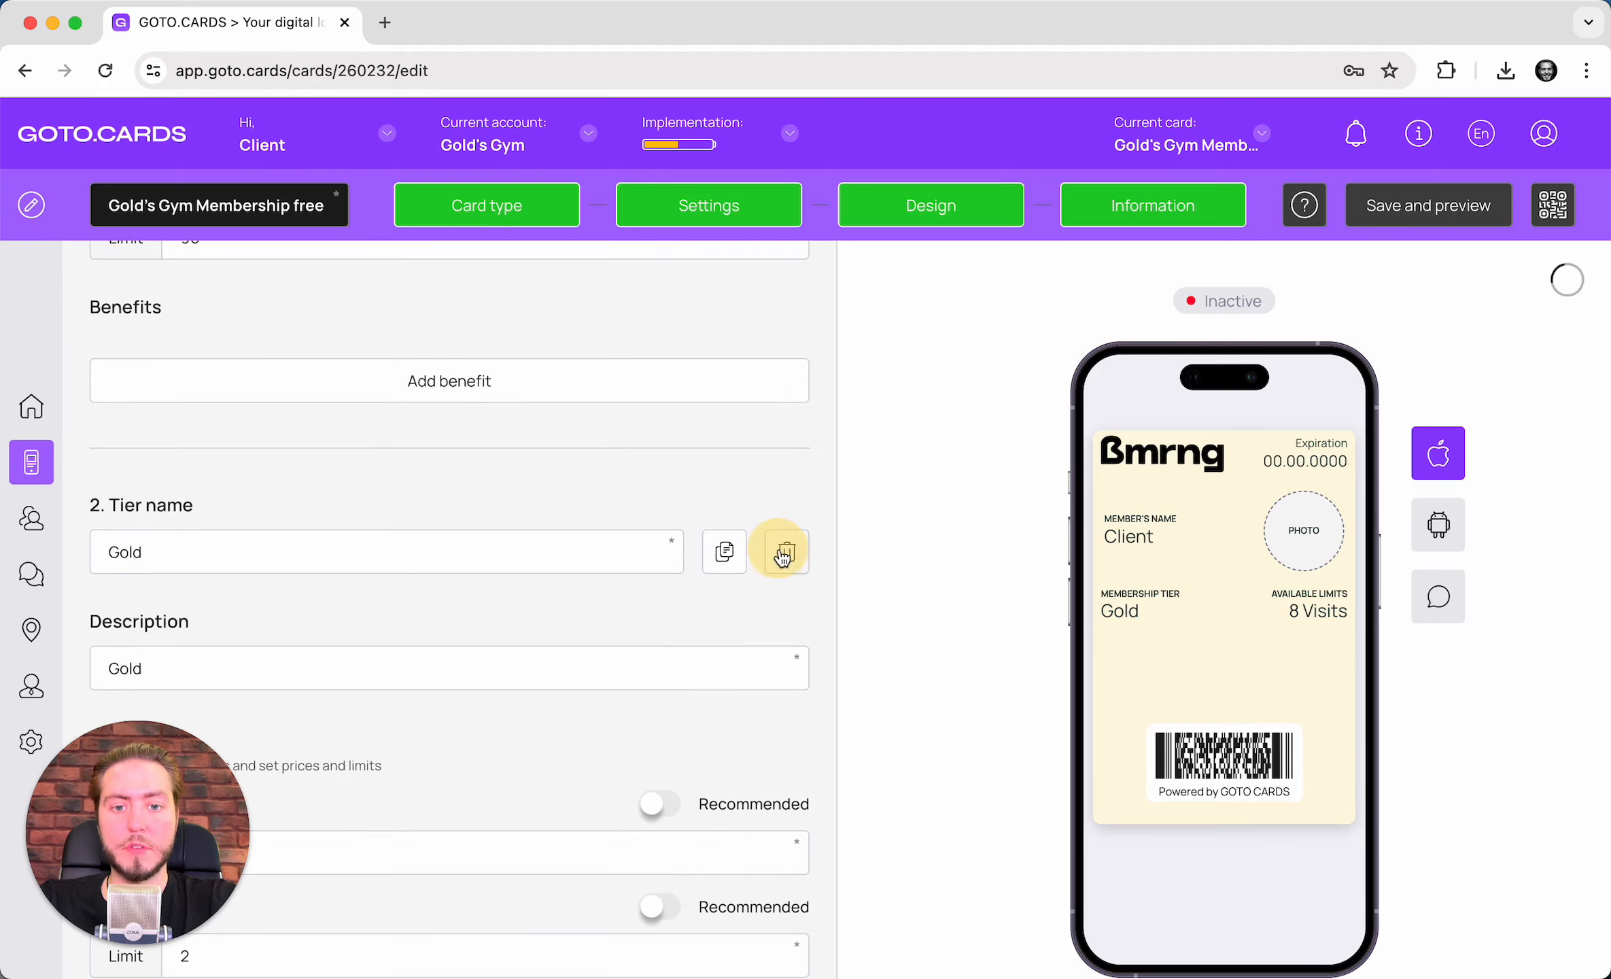
double_click(784, 549)
scroll(779, 547, up, 1)
scroll(728, 541, up, 12)
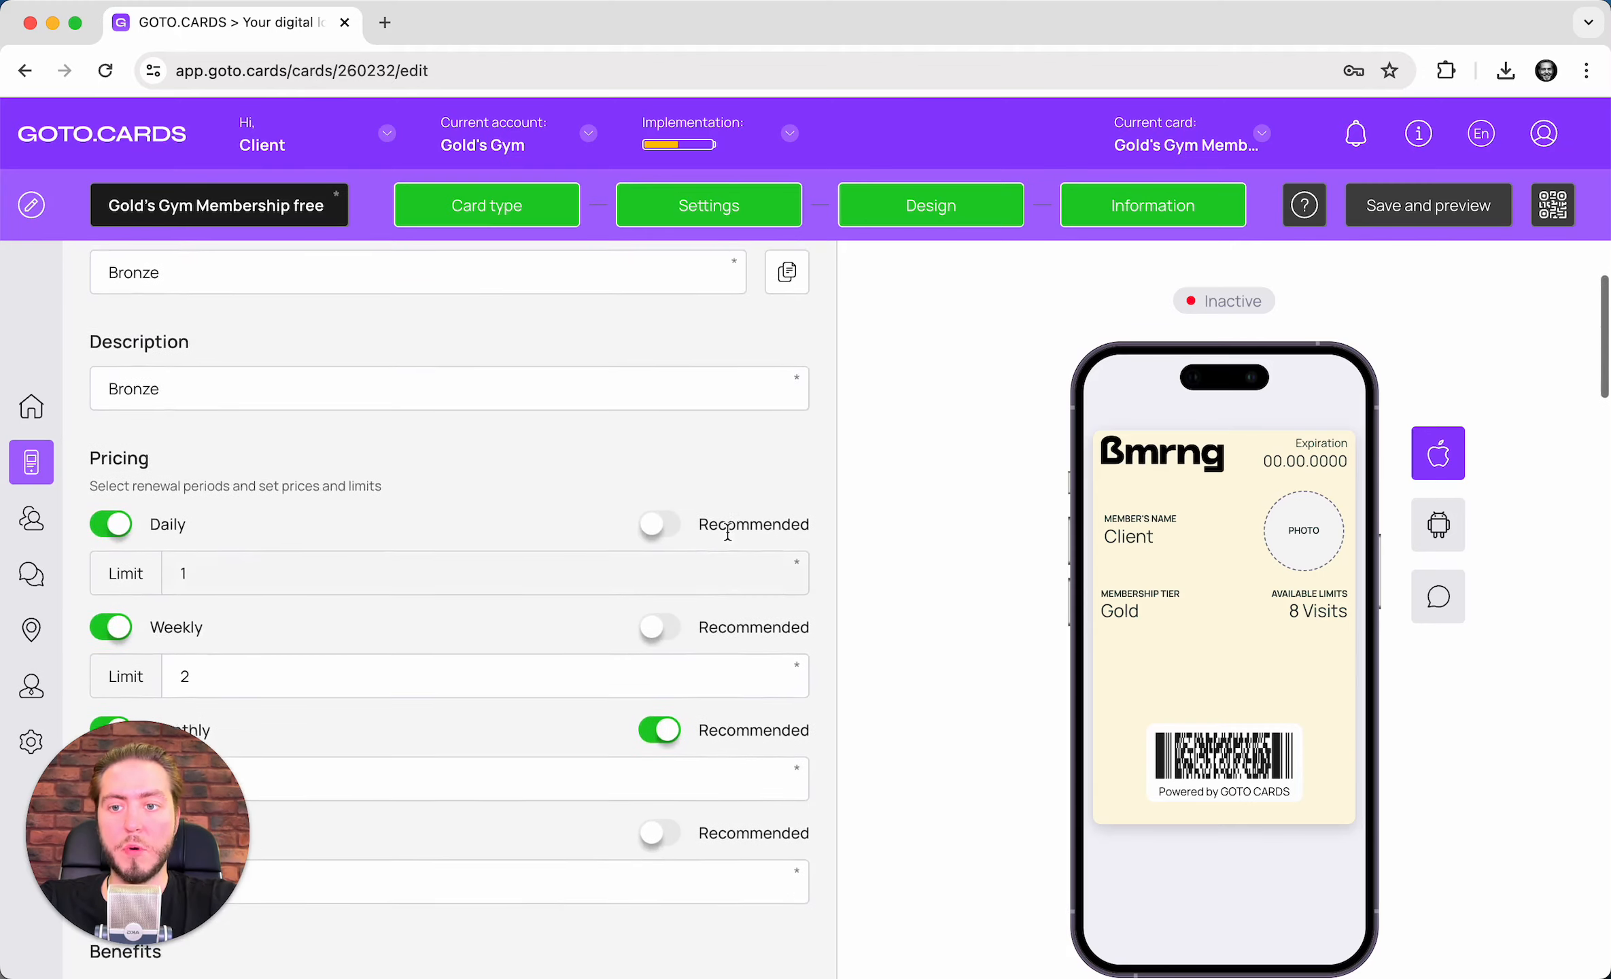
scroll(427, 553, up, 6)
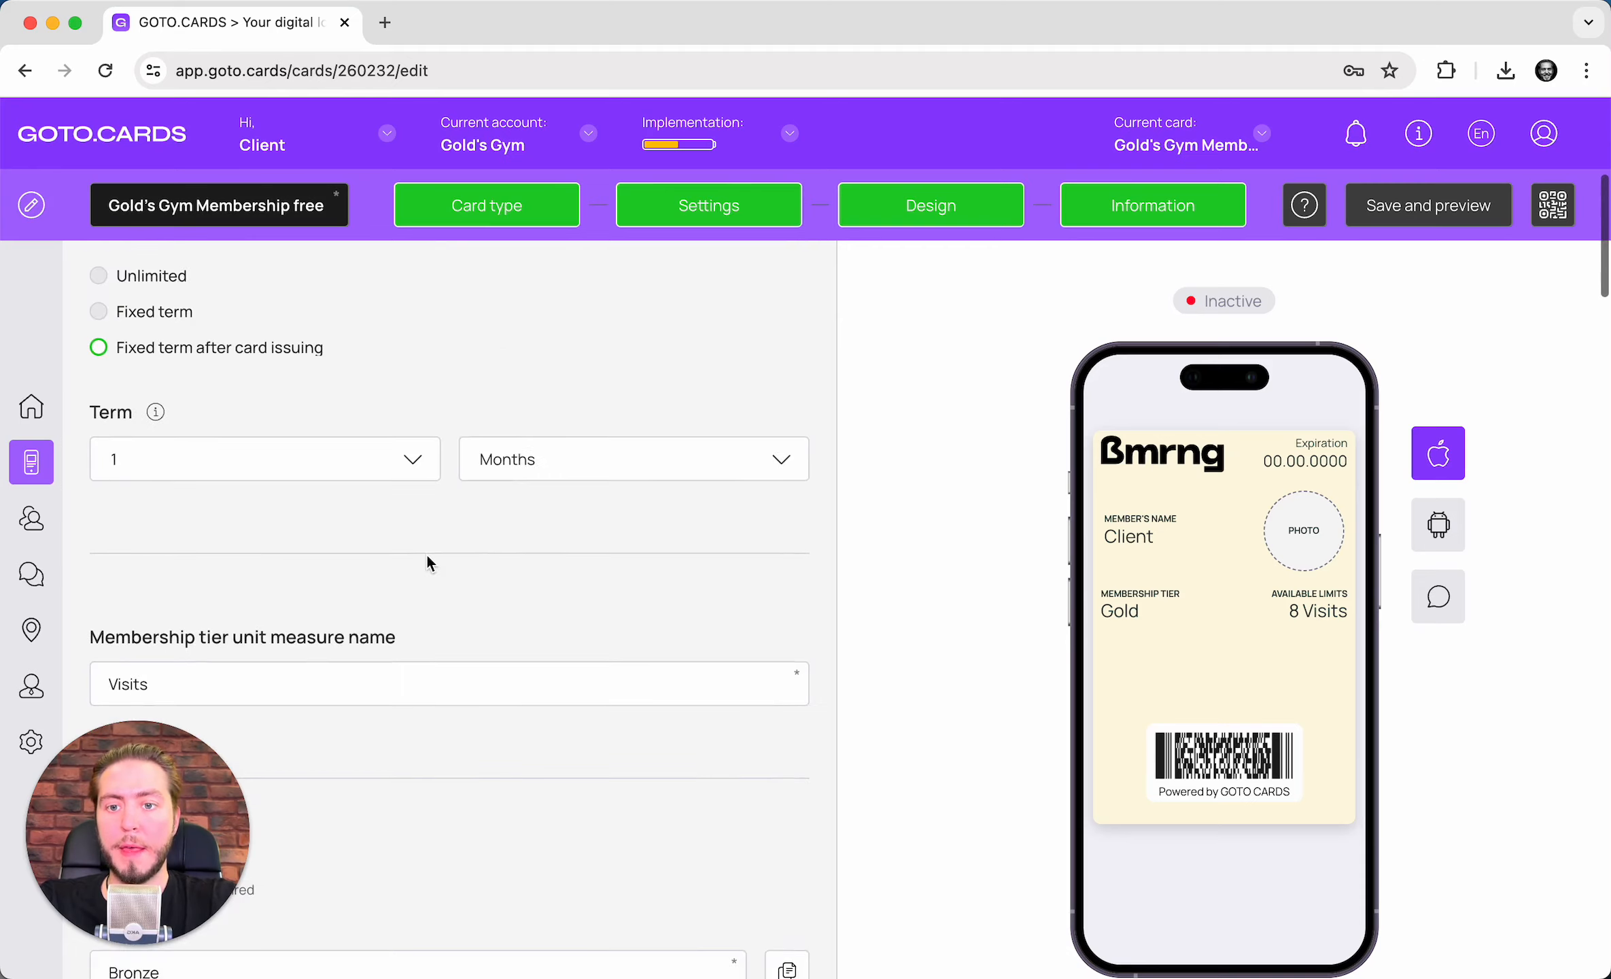
scroll(427, 553, down, 7)
scroll(427, 553, down, 3)
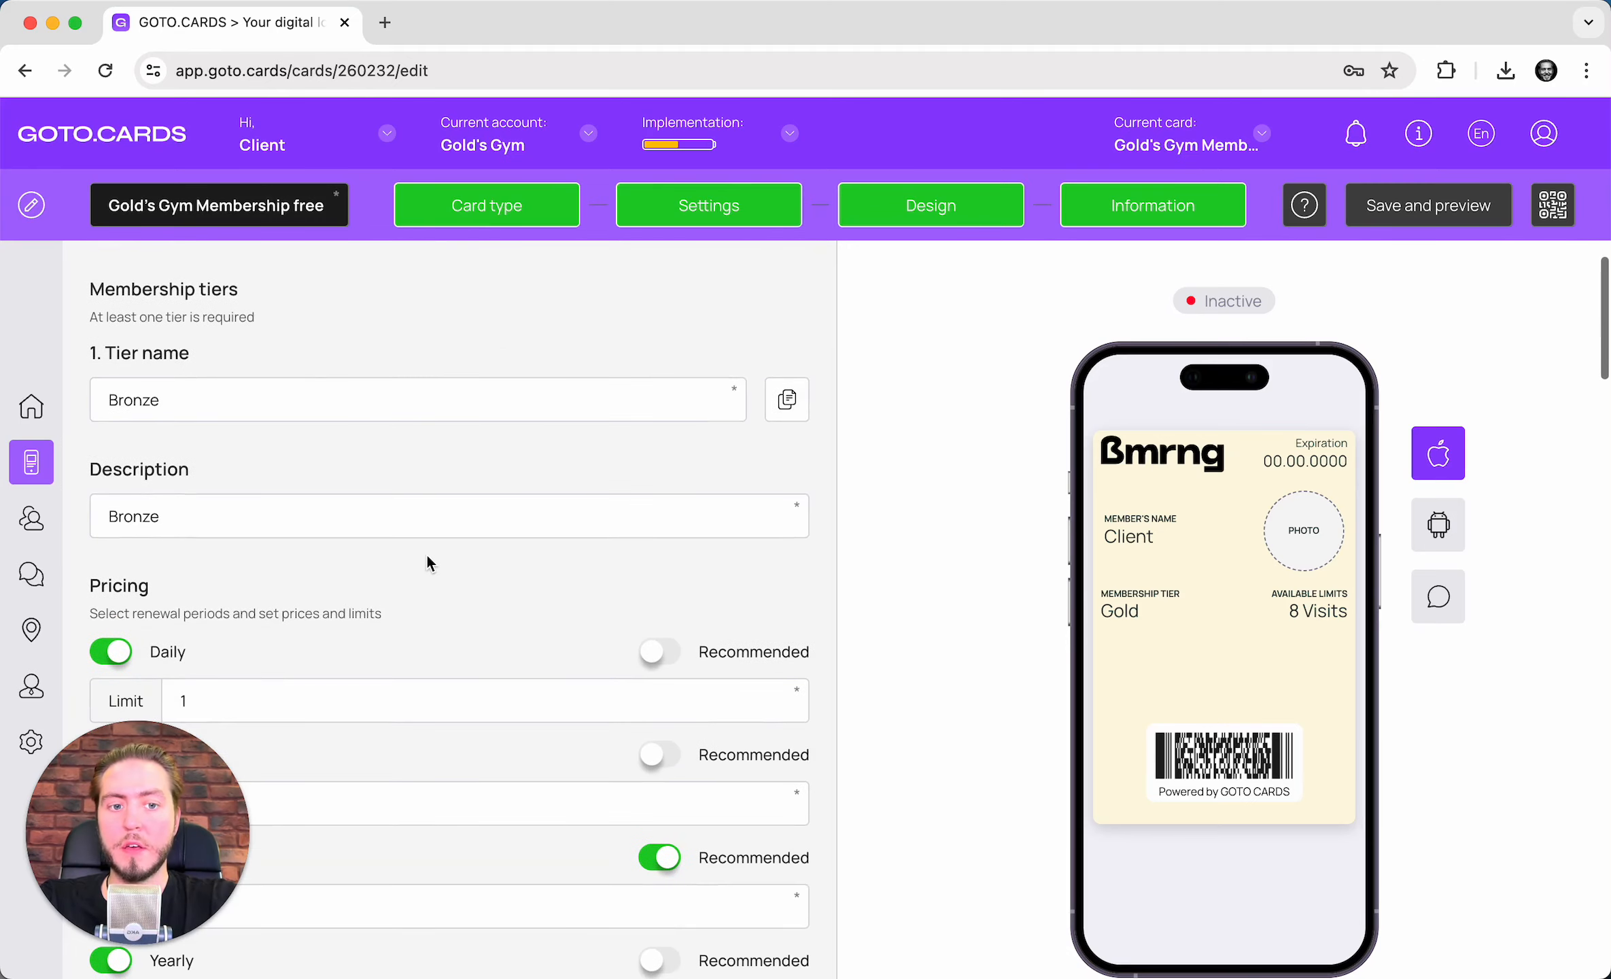
scroll(426, 553, up, 2)
scroll(427, 552, up, 4)
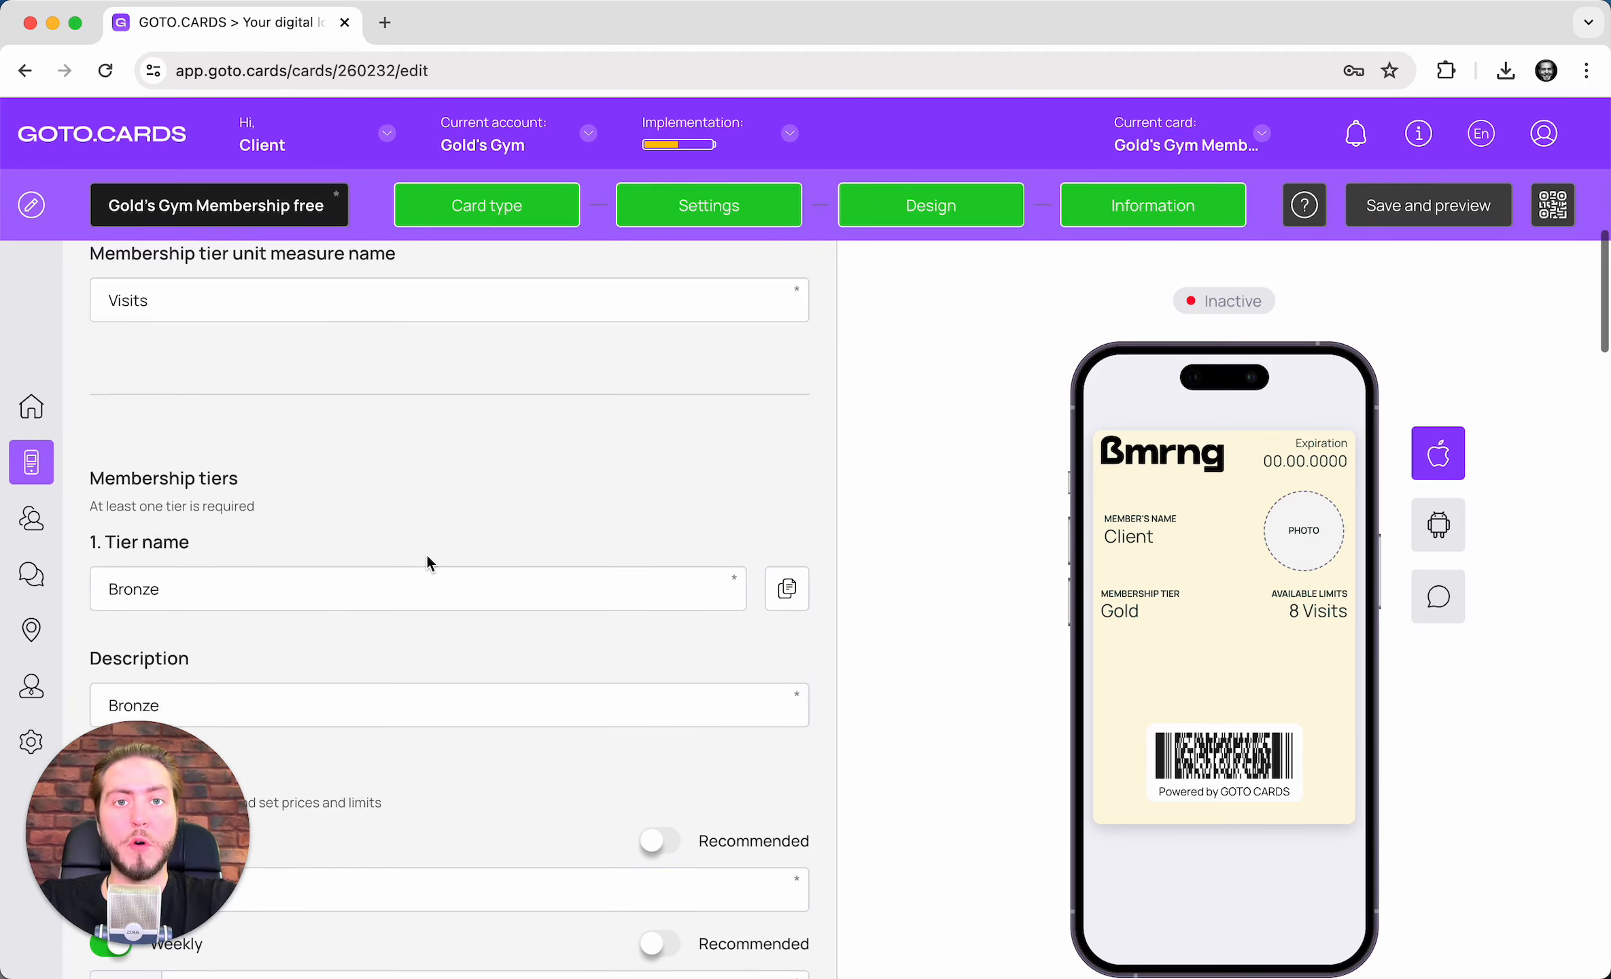
scroll(427, 553, up, 5)
scroll(202, 590, up, 2)
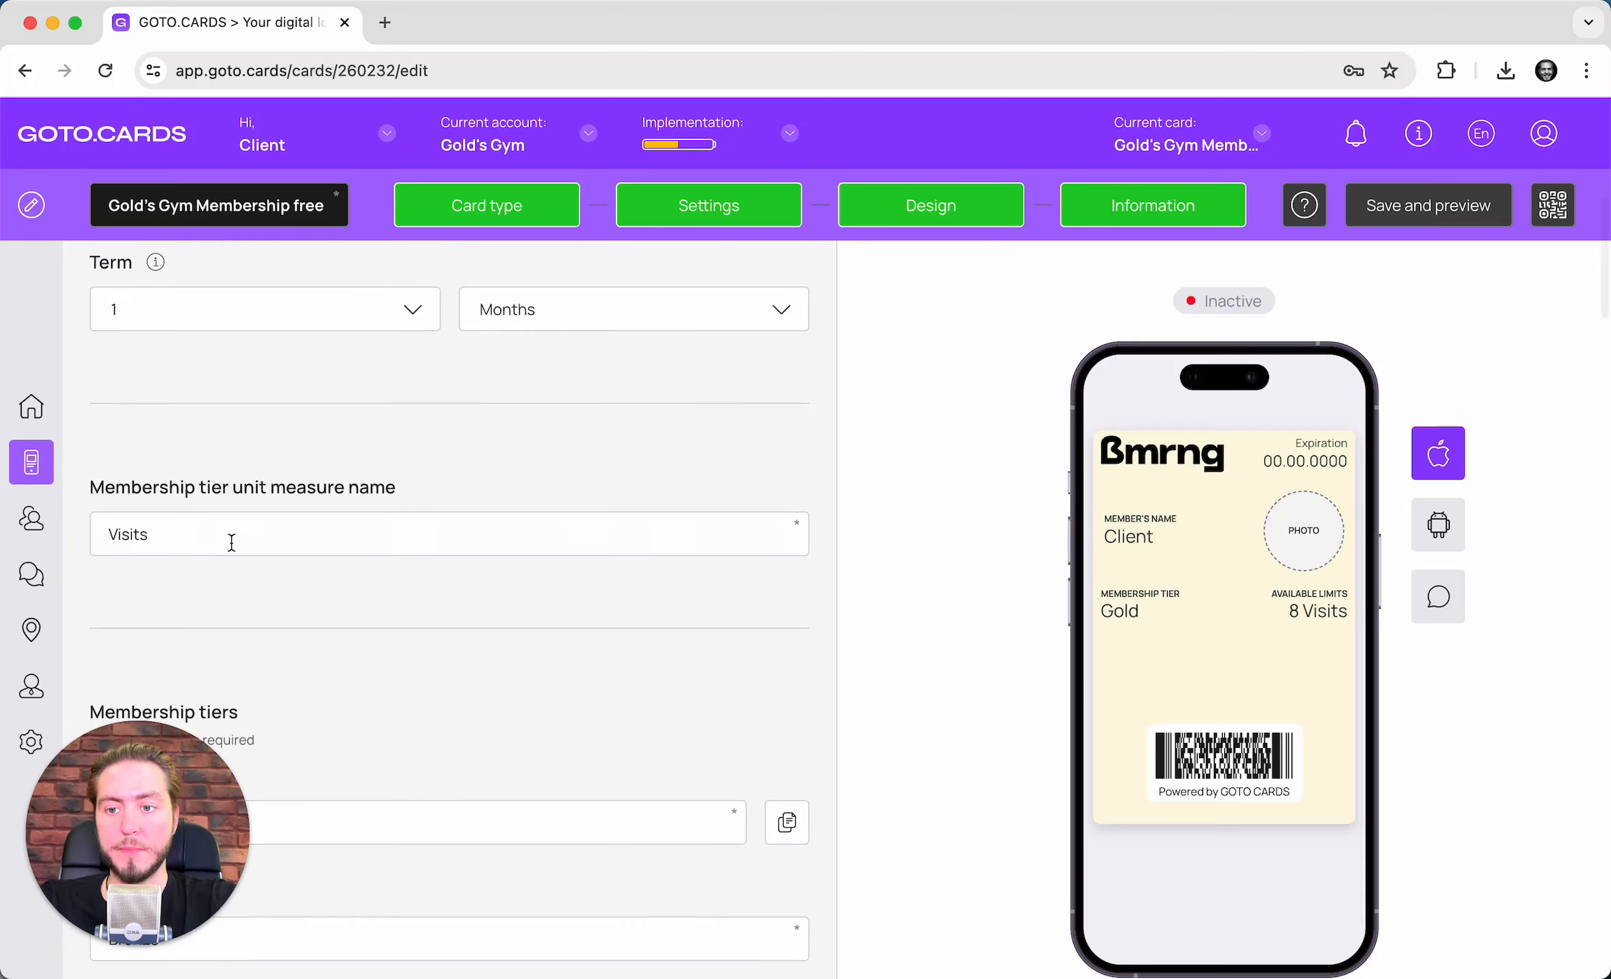
scroll(354, 624, down, 4)
scroll(353, 624, down, 6)
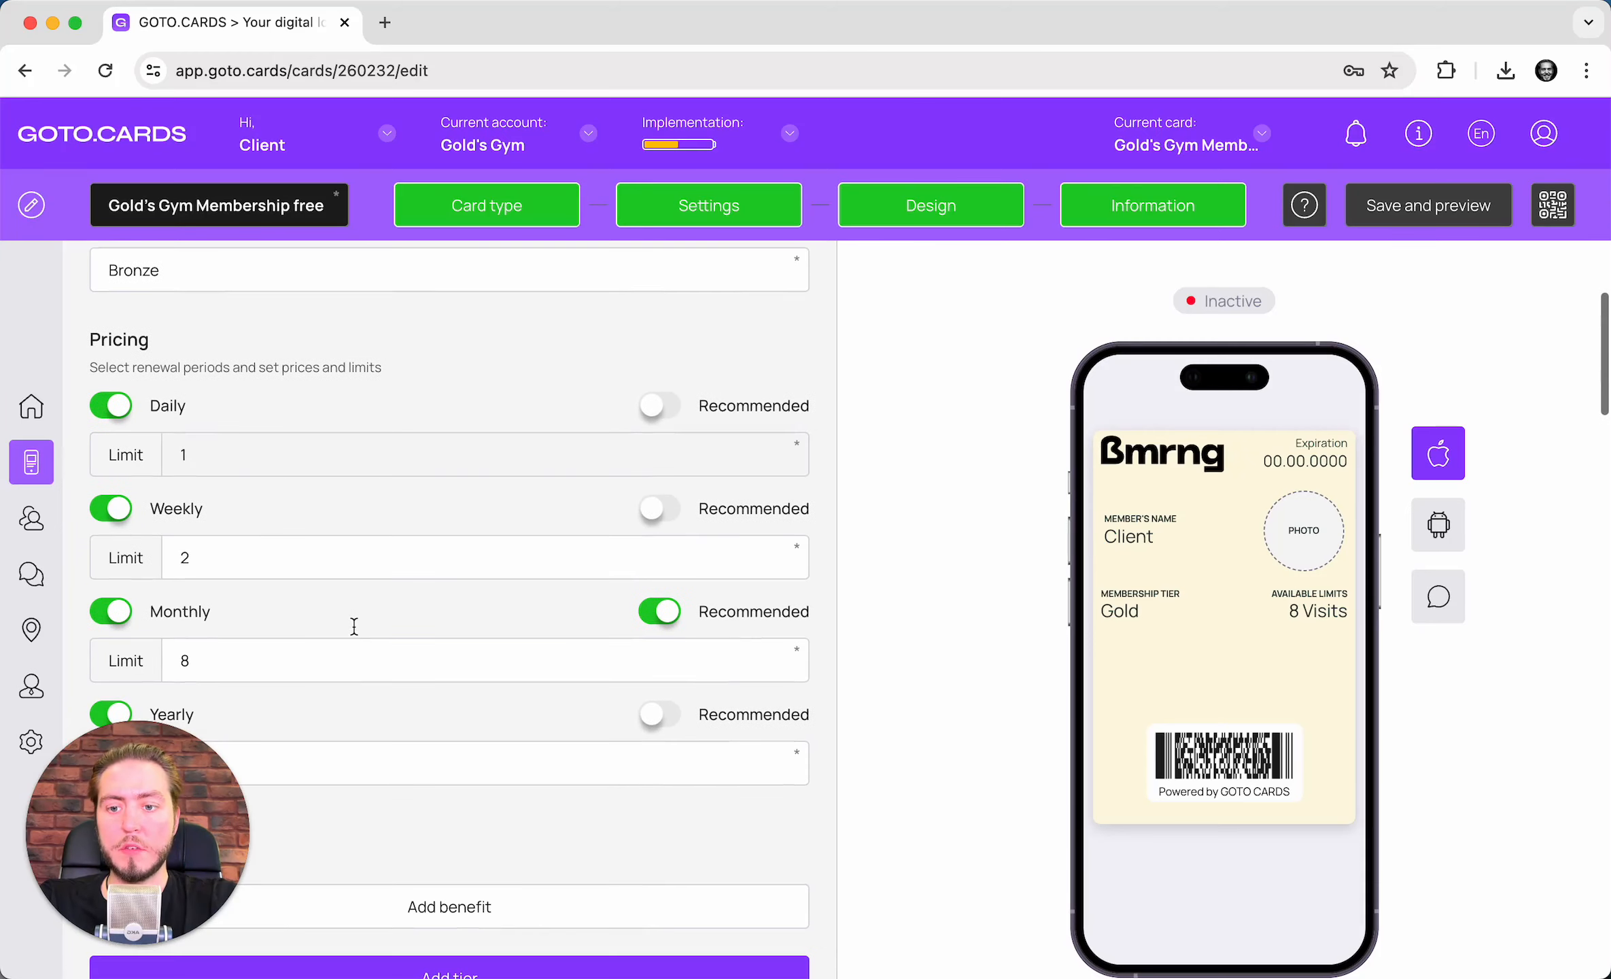
- Switch off Daily, Weekly and Yearly pricing so Bronze is offered monthly only
click(115, 406)
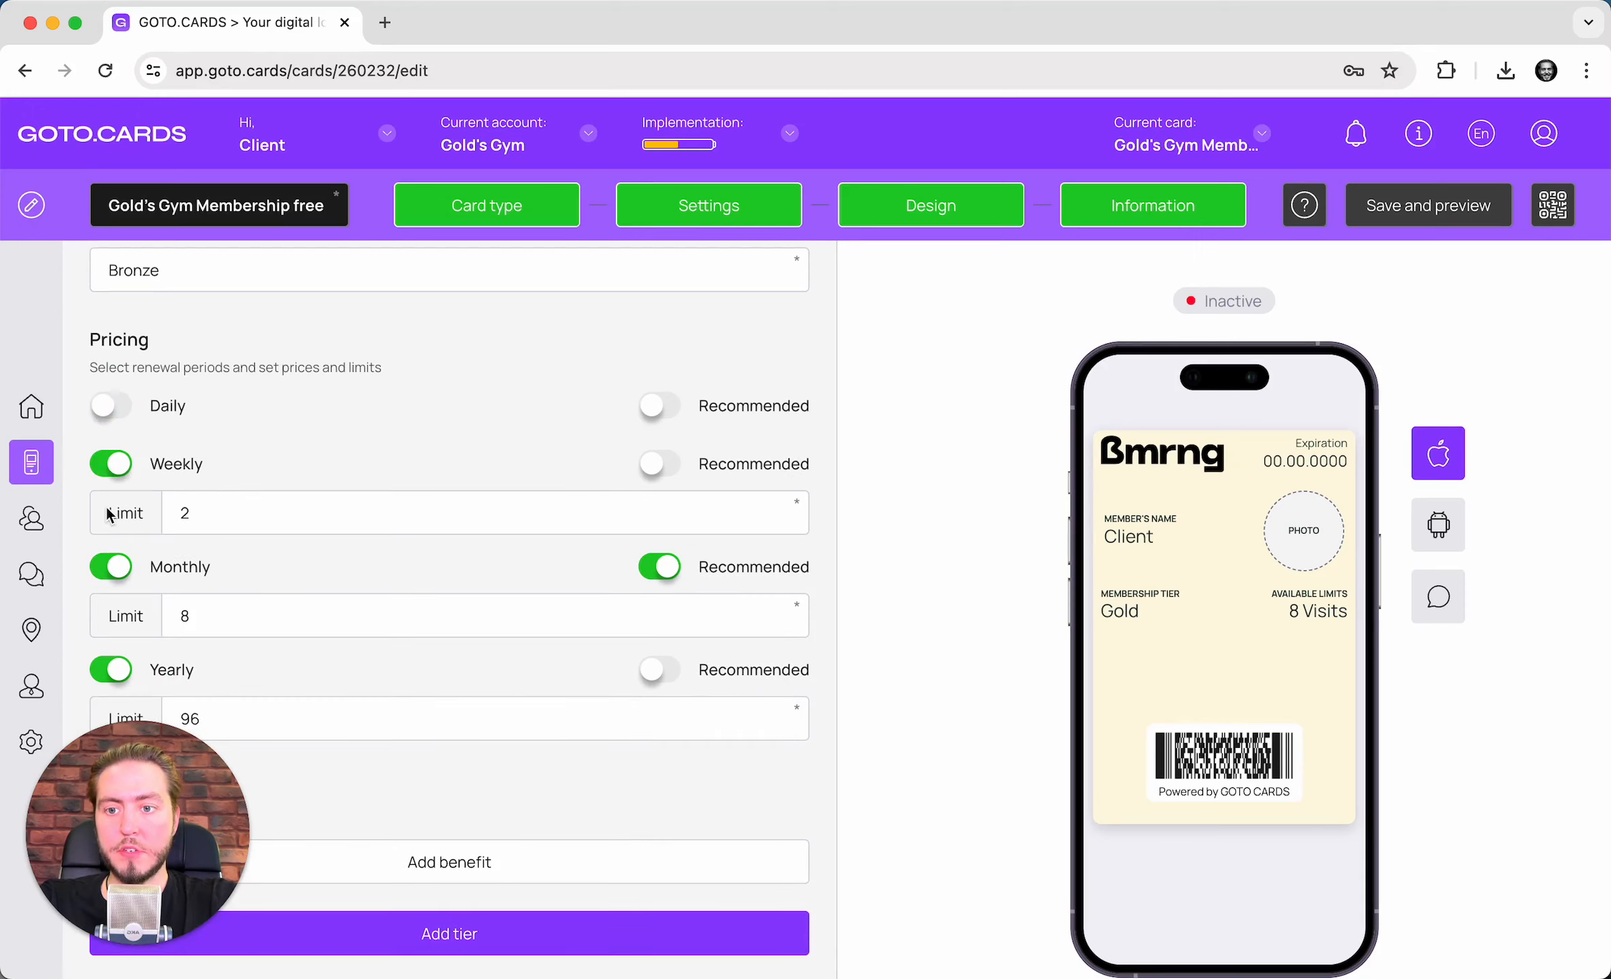
click(113, 460)
scroll(113, 450, down, 2)
click(110, 497)
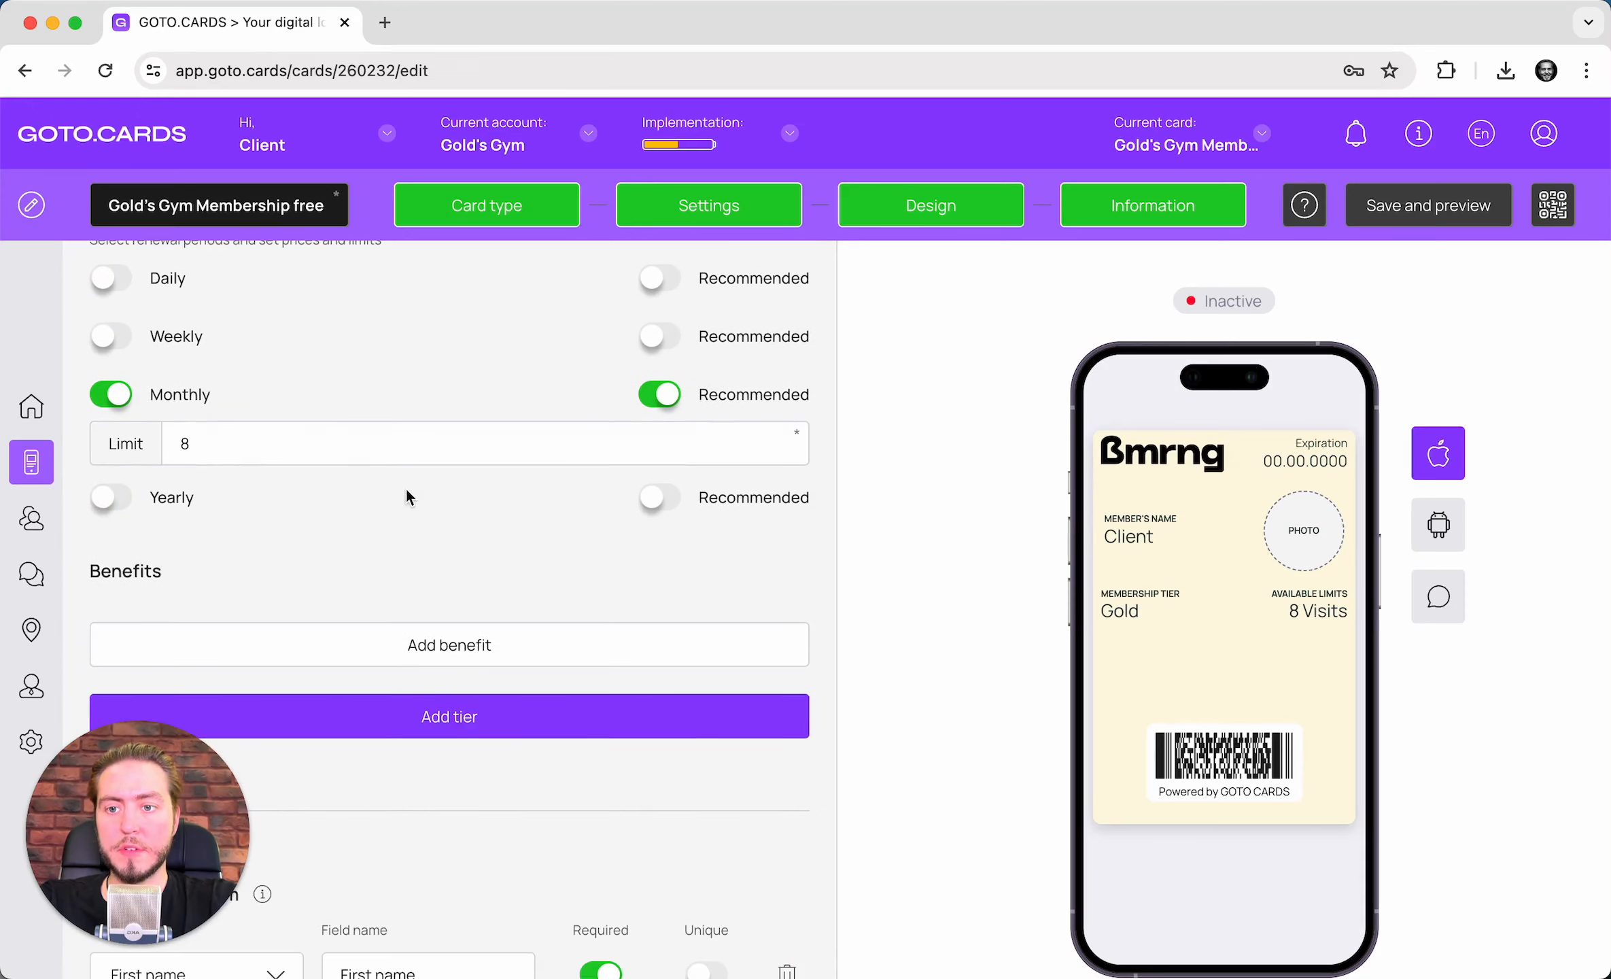
scroll(405, 487, up, 2)
scroll(279, 476, up, 3)
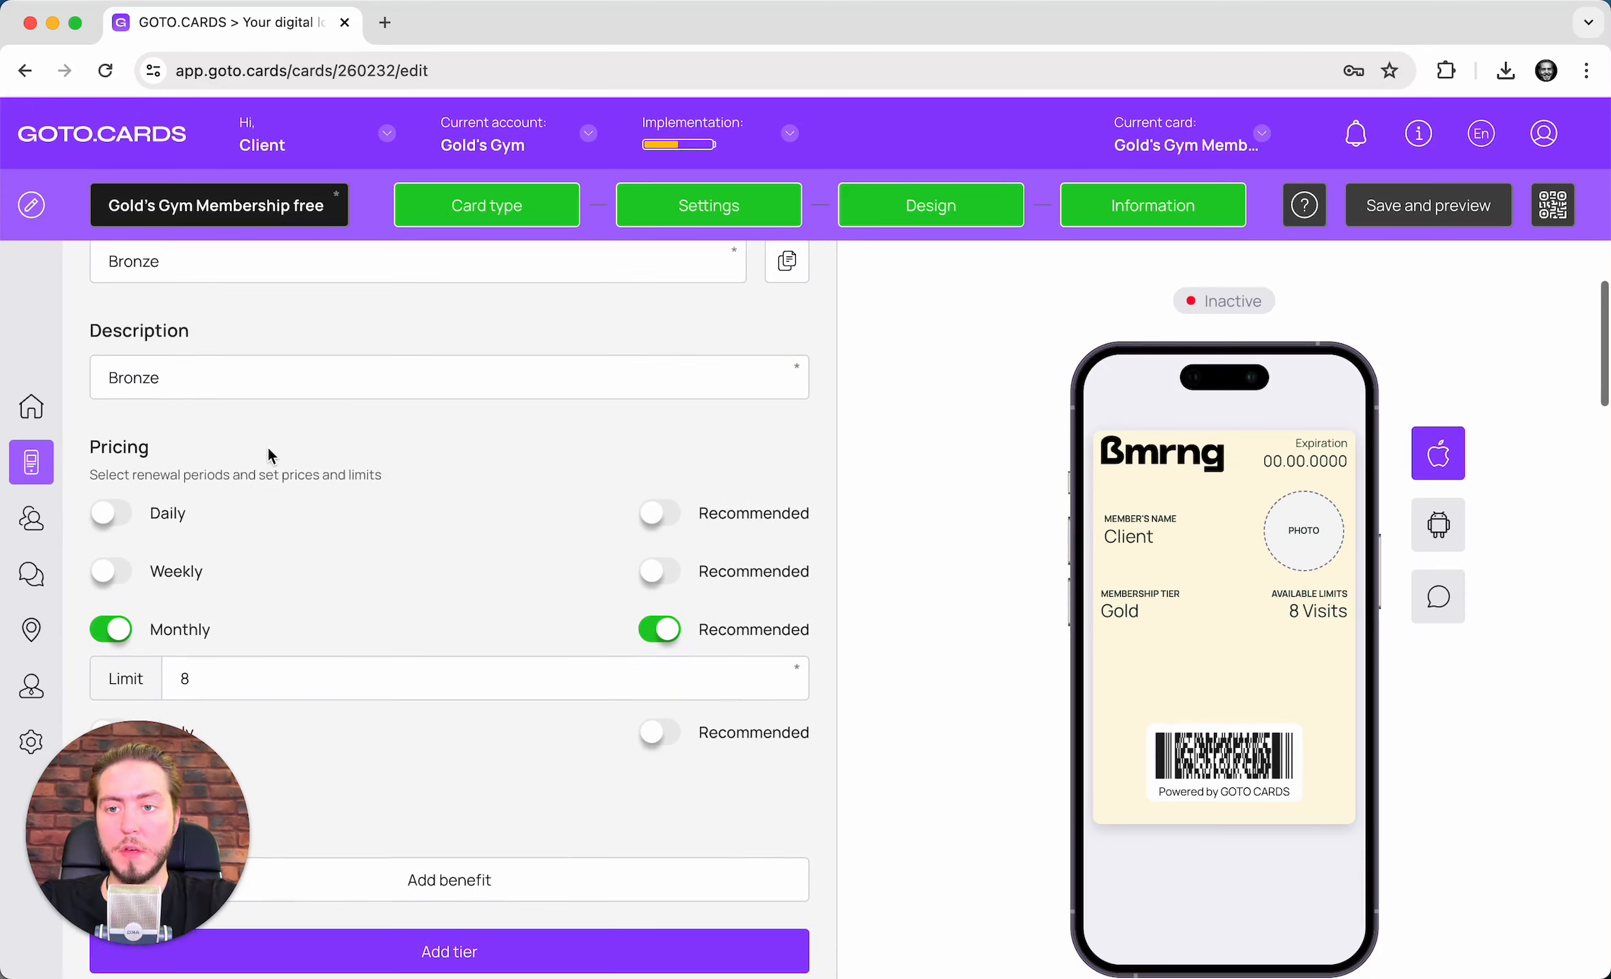
- Rename the Bronze tier to 'Gold's Gym Free Membership'
key(super+a)
click(223, 386)
double_click(223, 385)
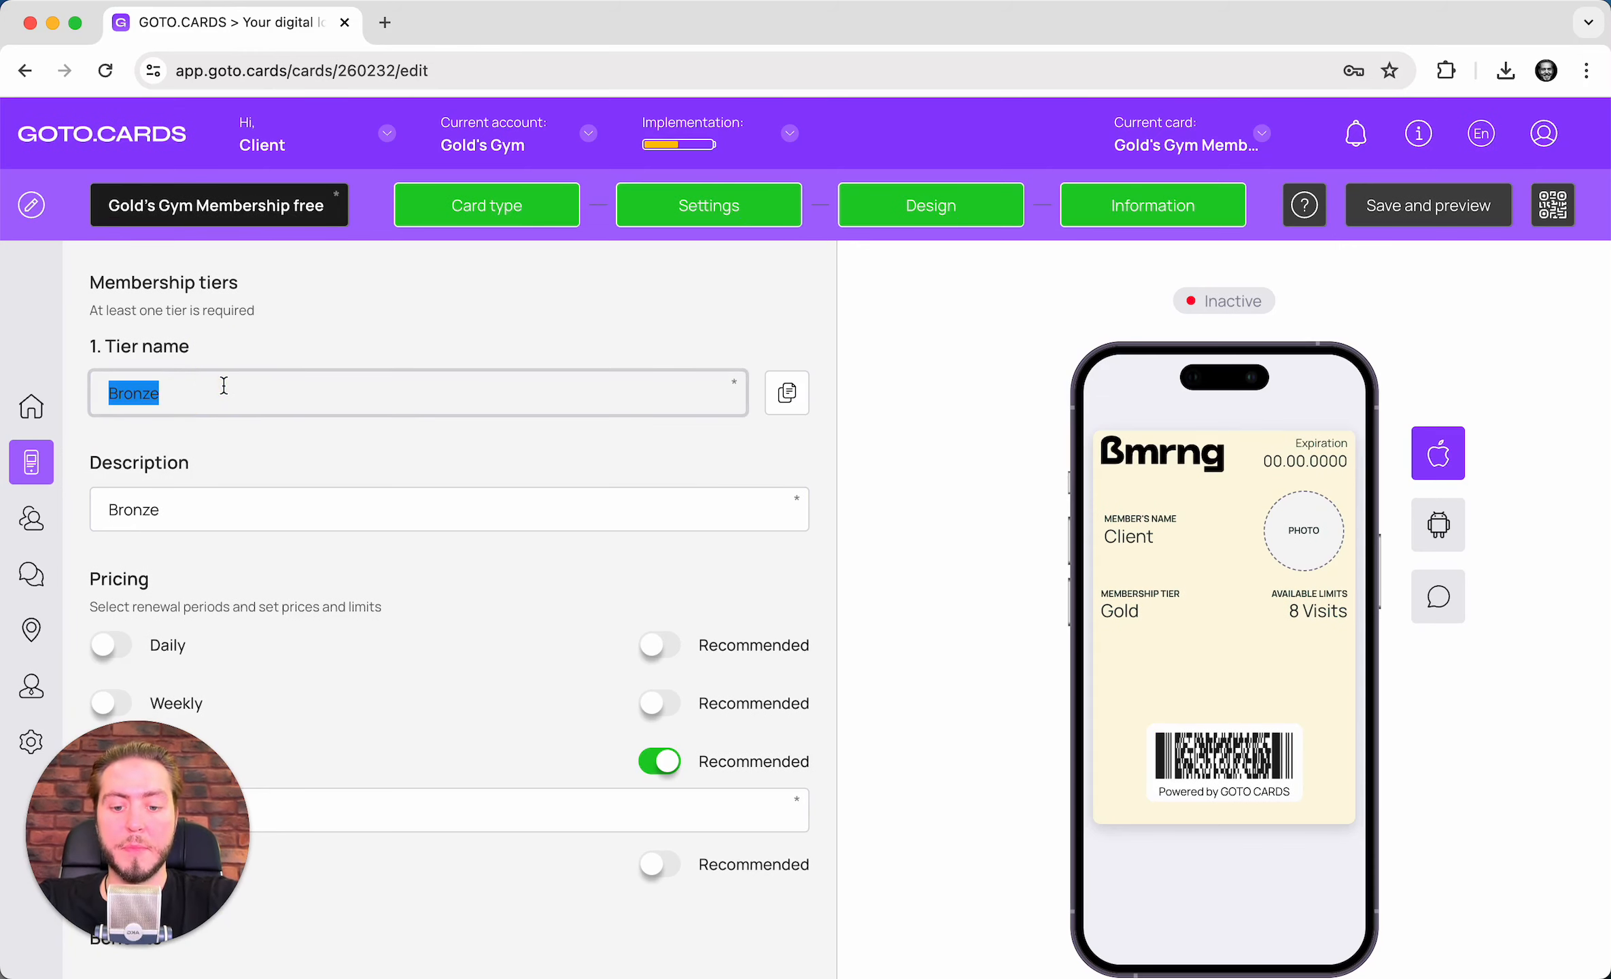
text(Gold's)
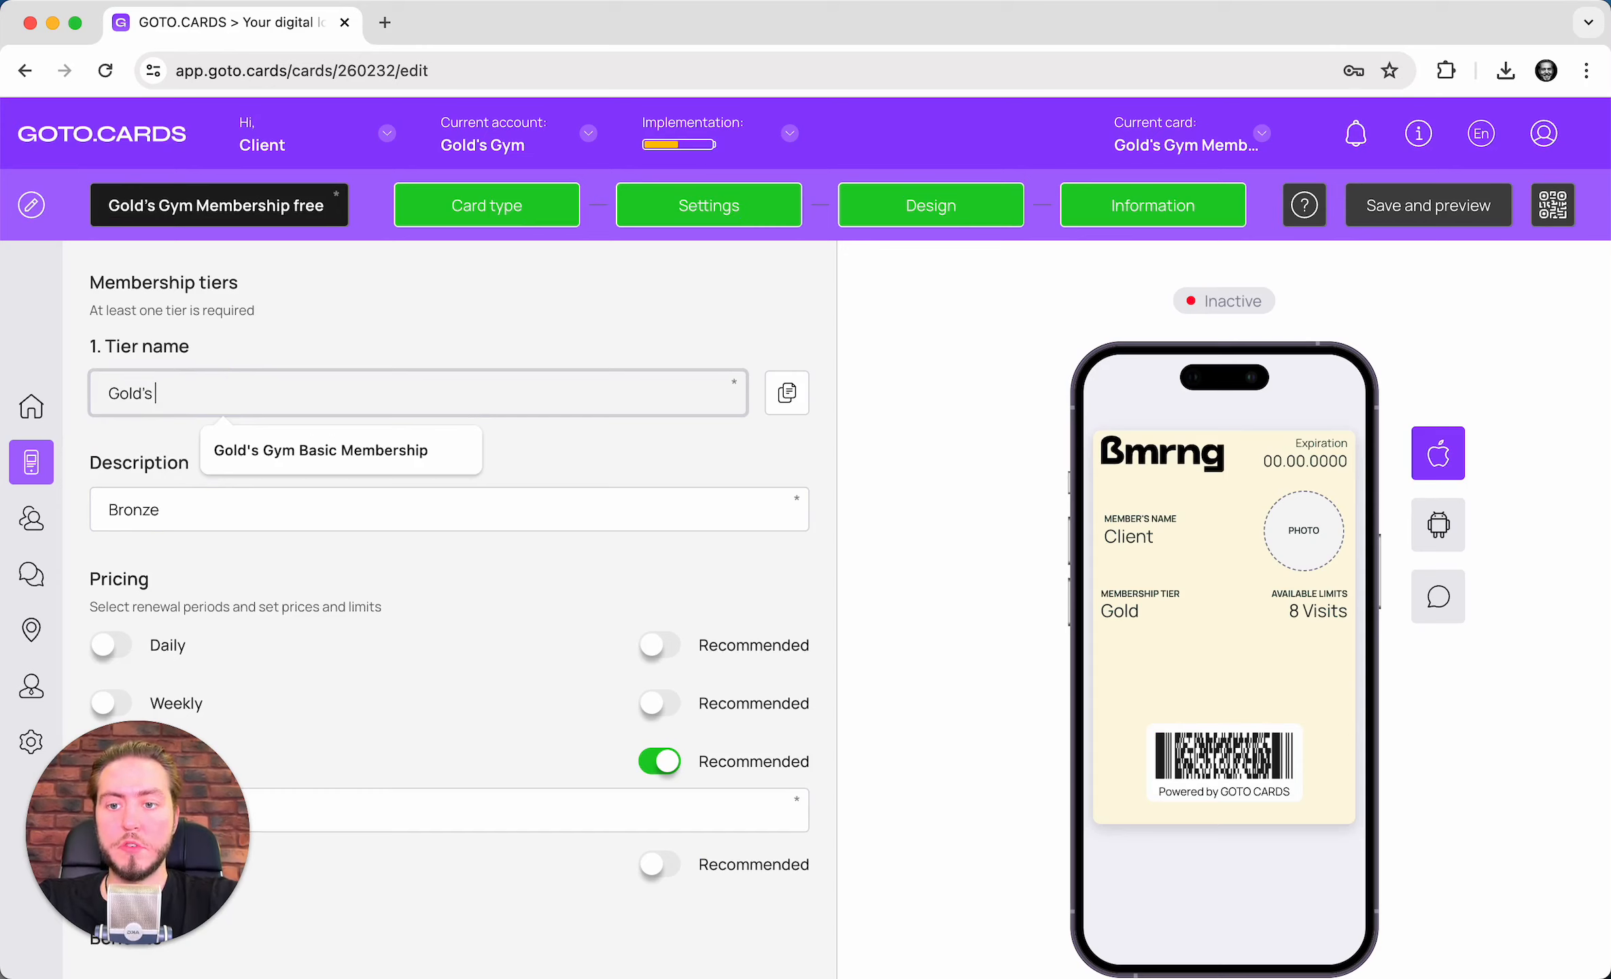
text( Gym)
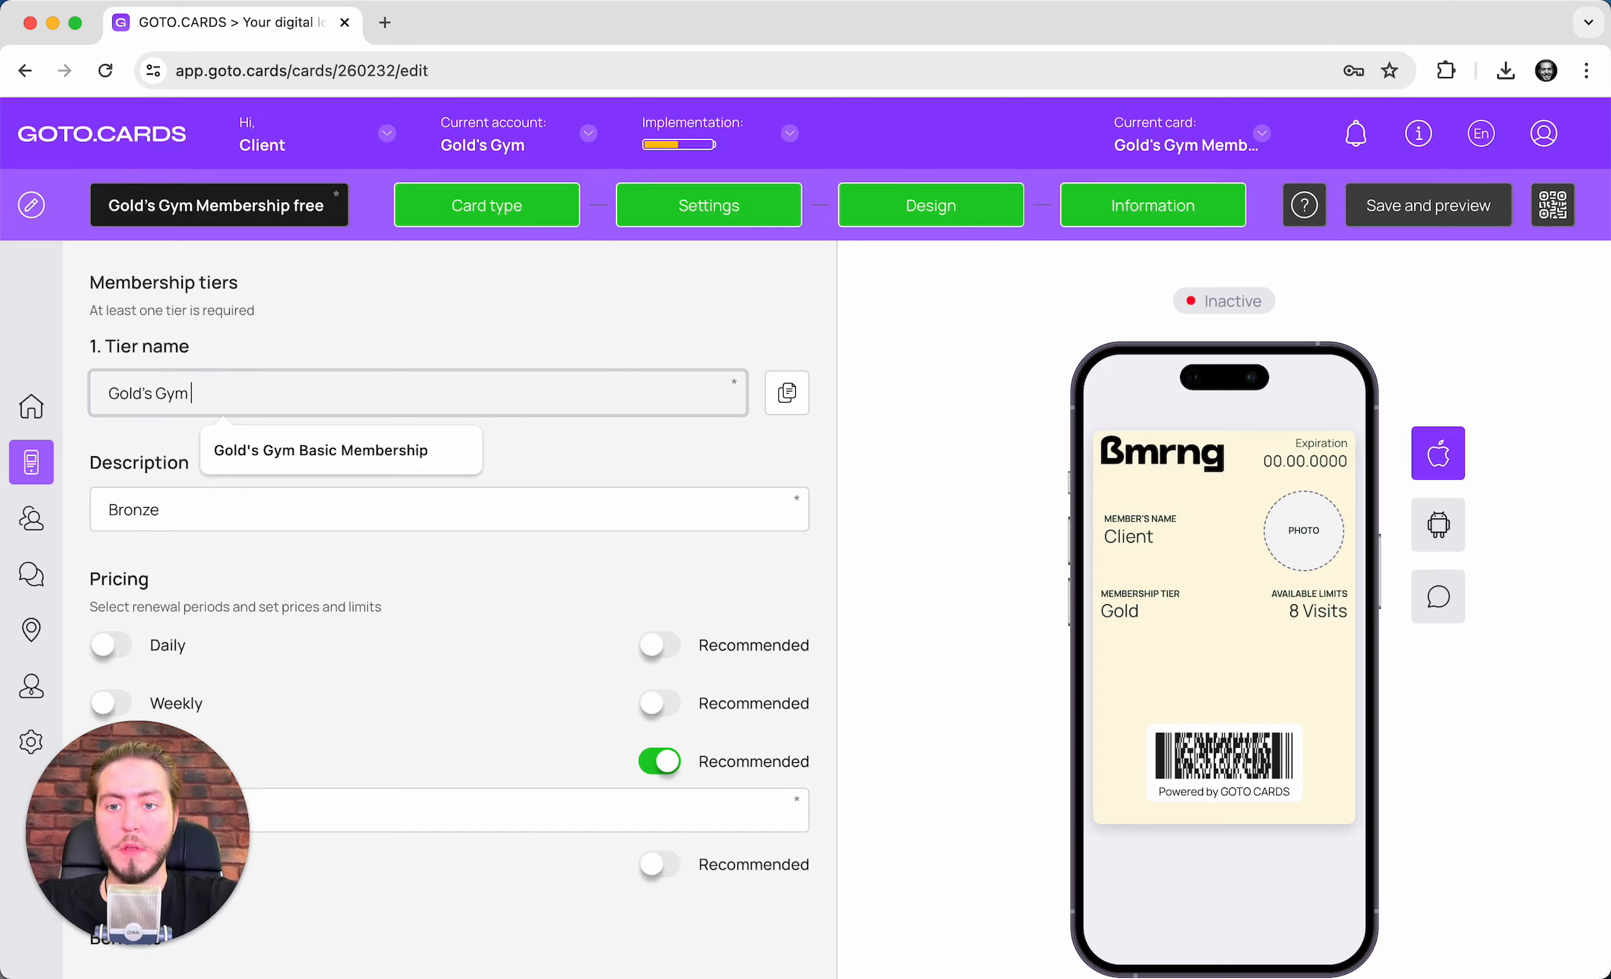
text( Free)
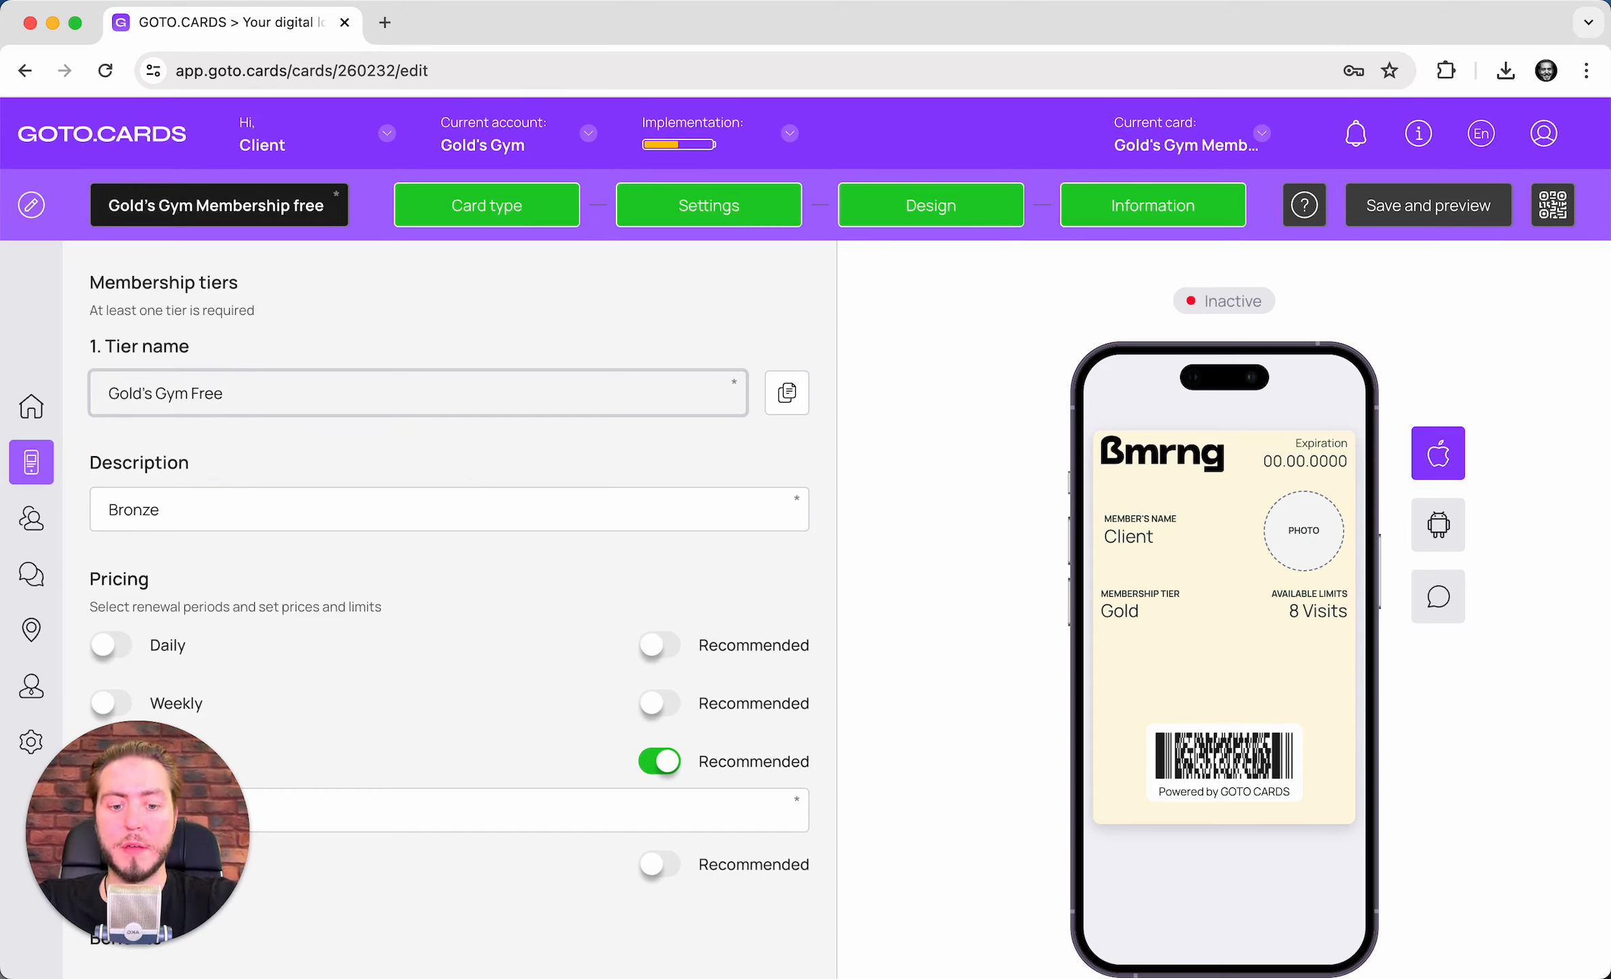
text( Membes)
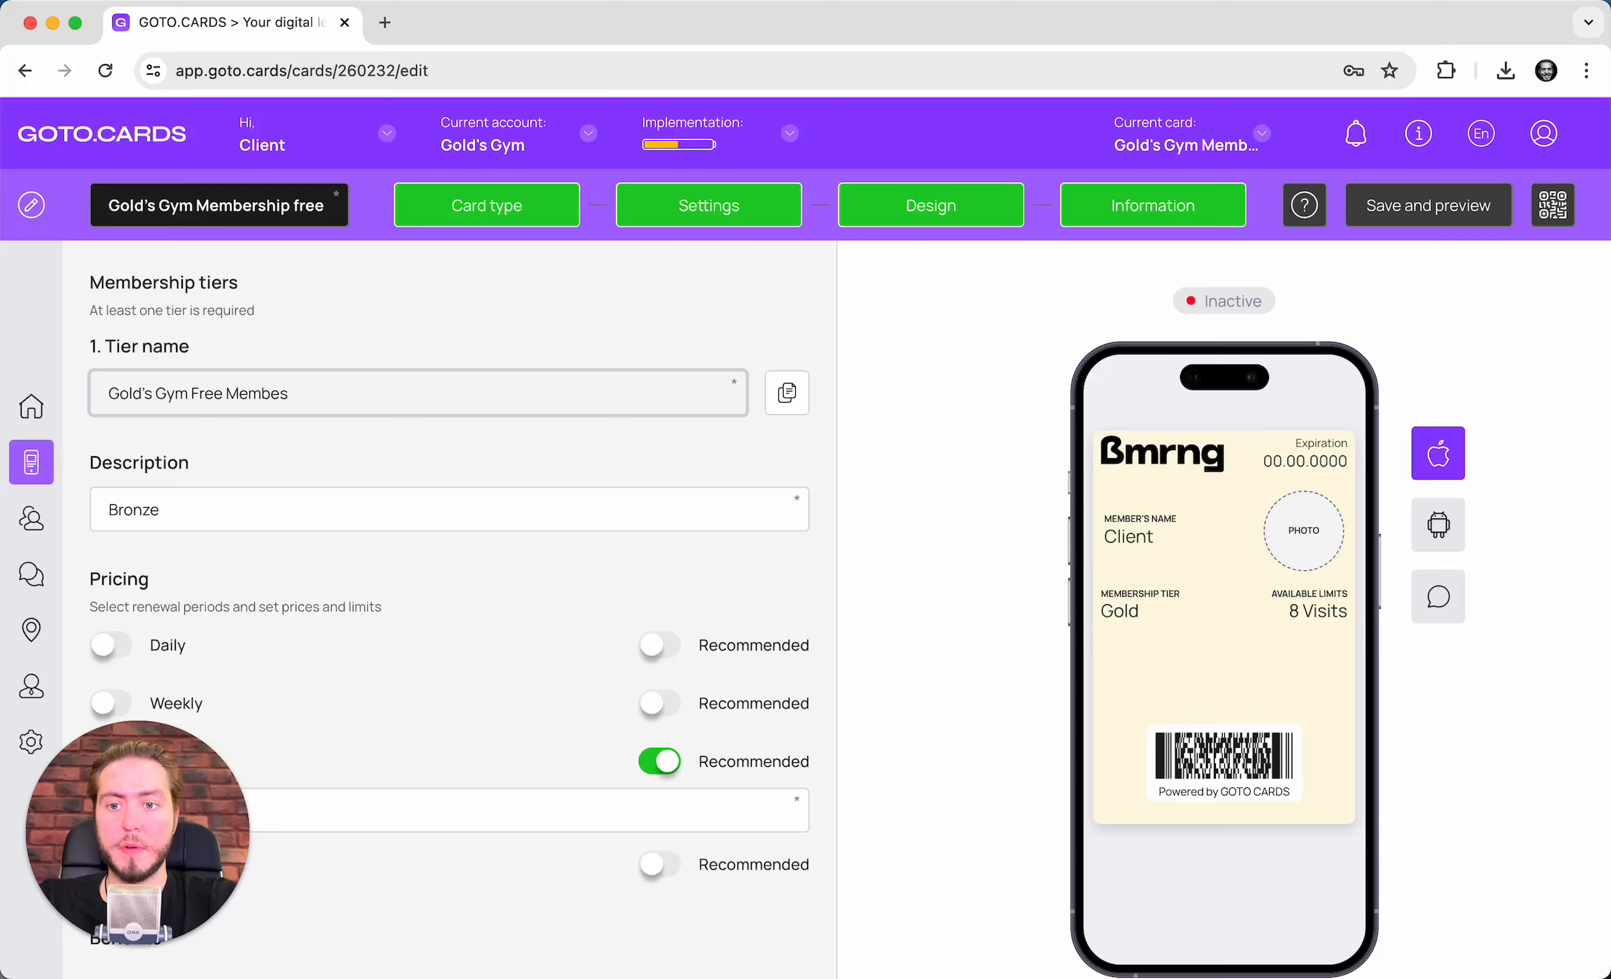
key(BackSpace)
text(rship)
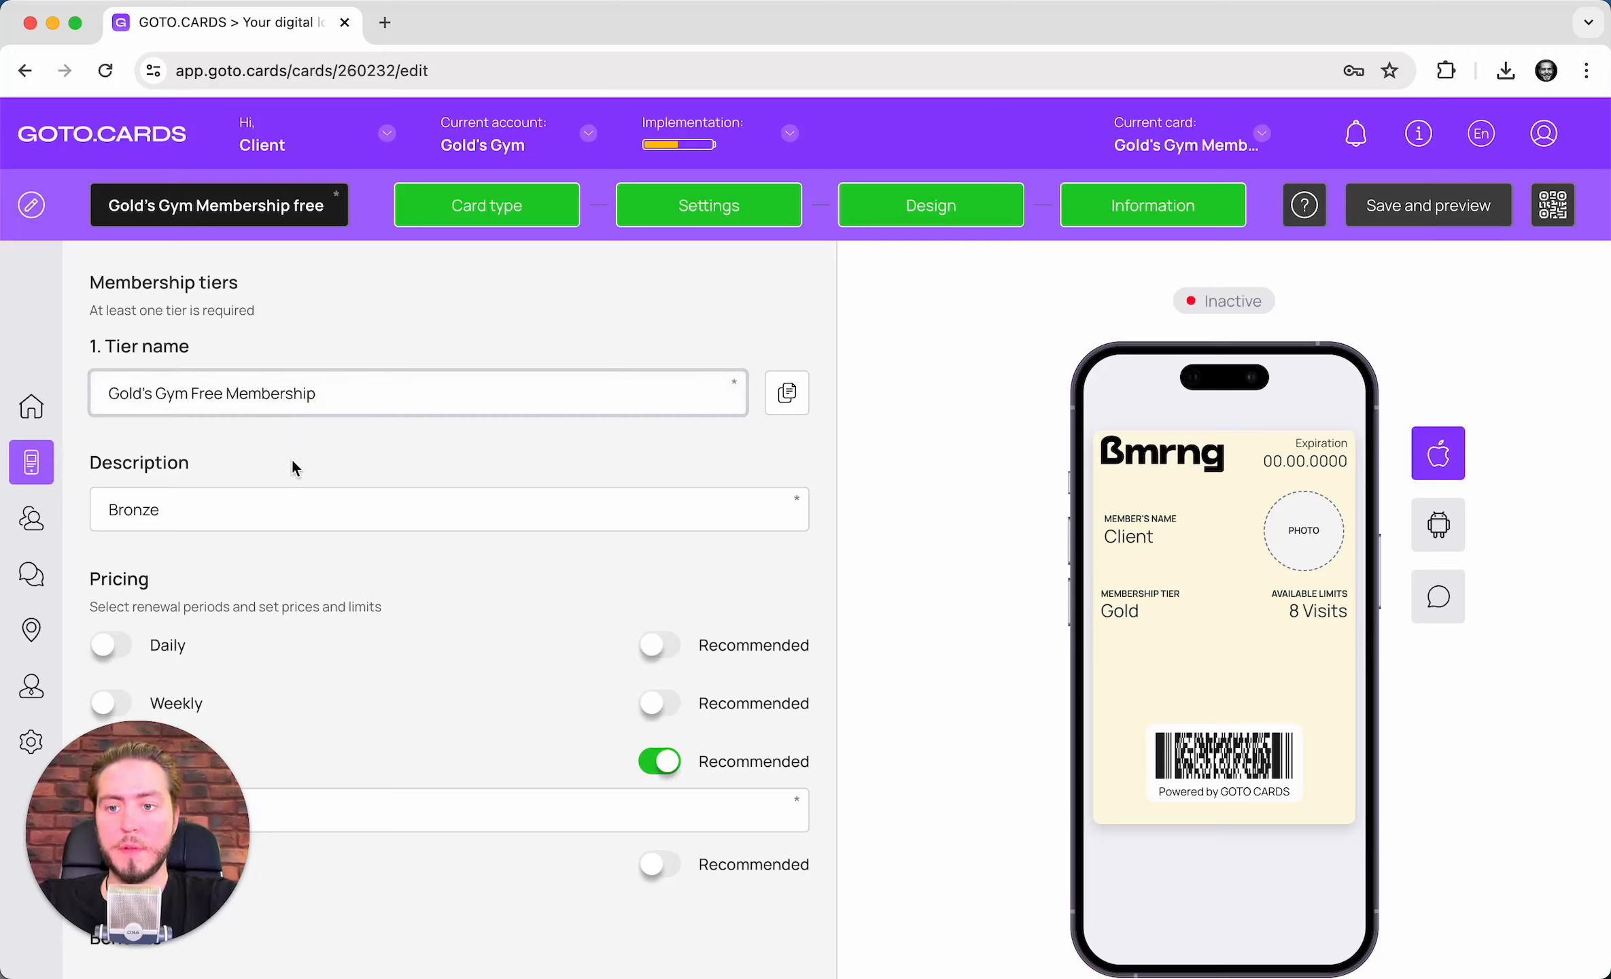
click(293, 461)
- Replace the tier description with 'Free access to the gym for everyone'
double_click(306, 493)
text(Free access to th)
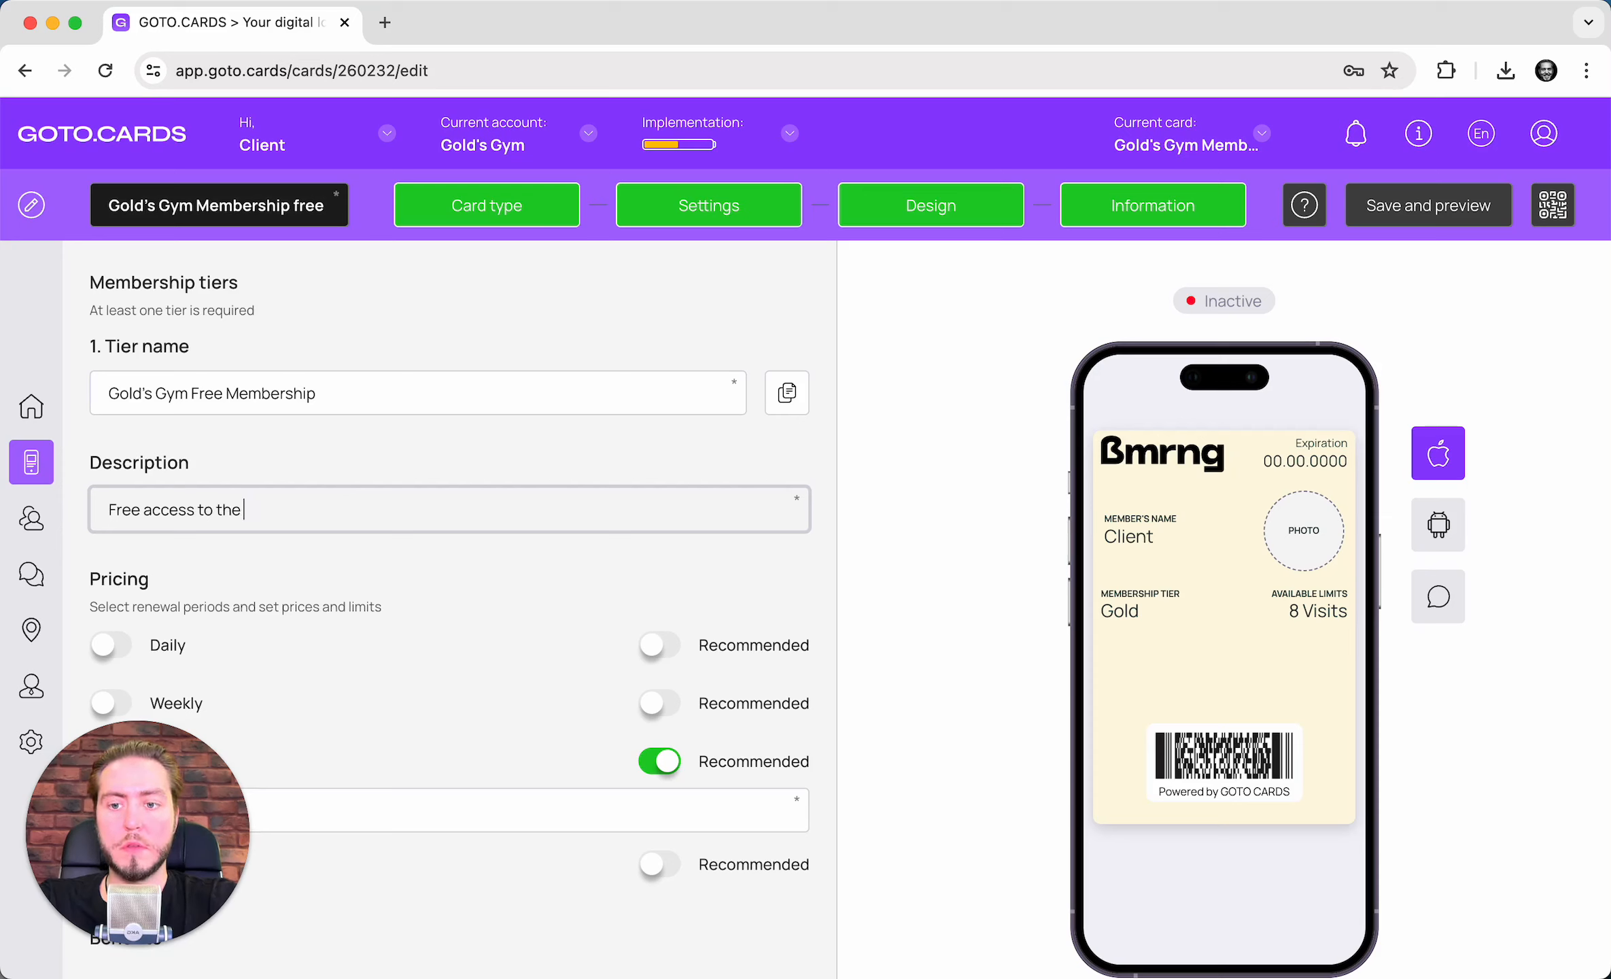
text(e gym for everyone)
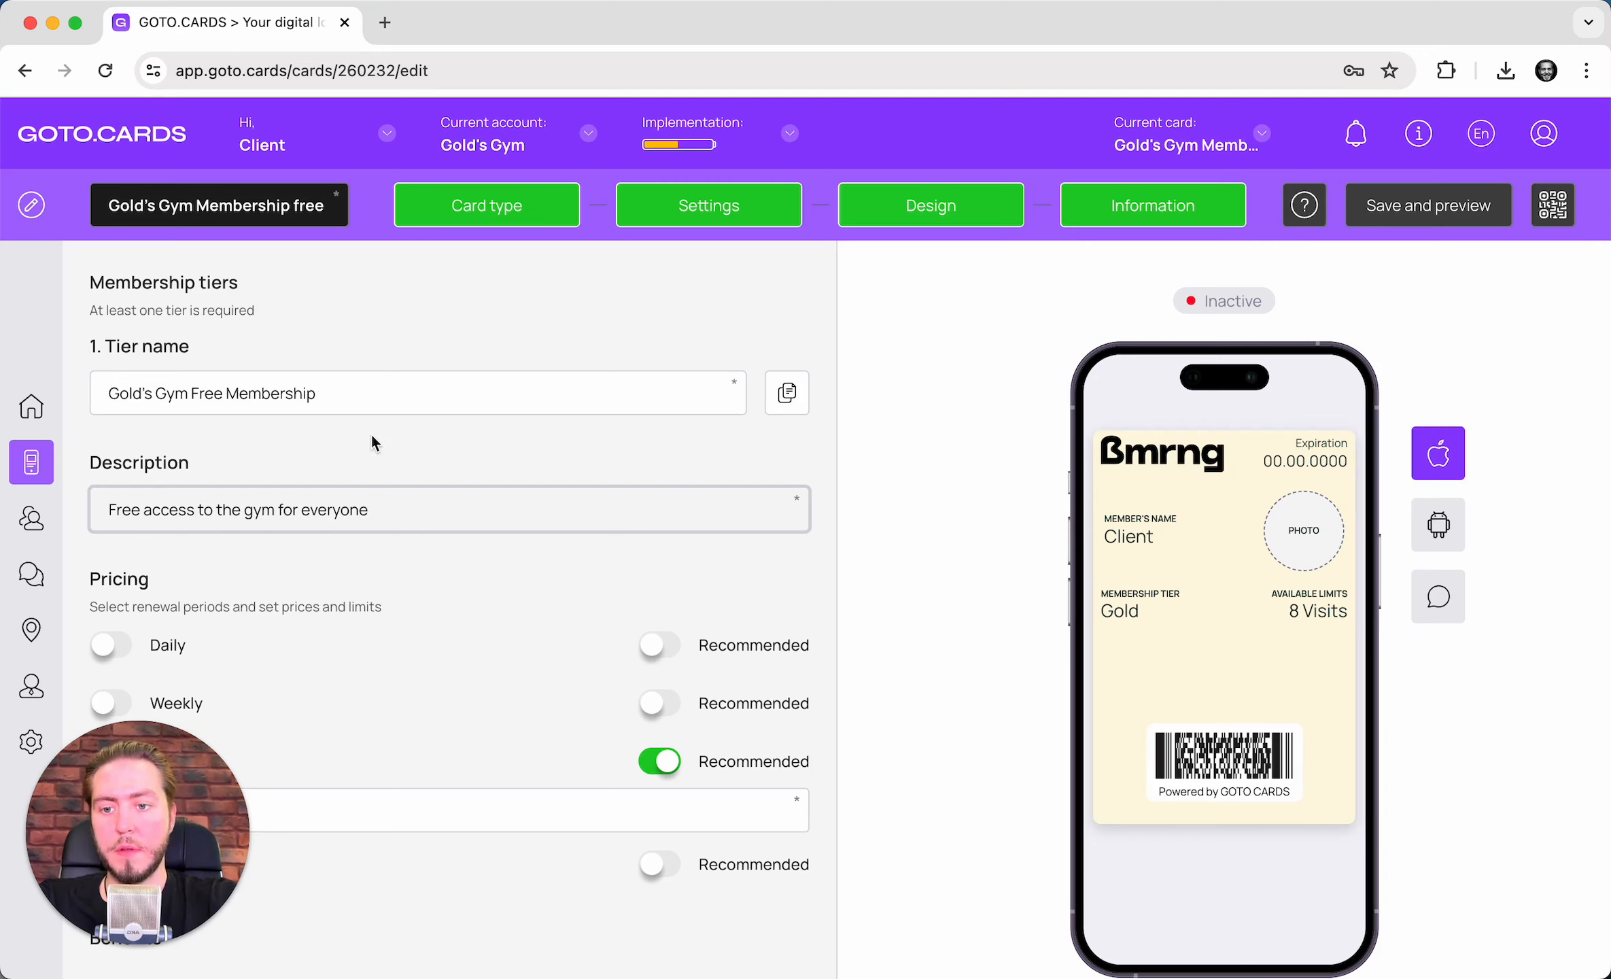
scroll(371, 434, down, 3)
- Change the monthly visit limit from 8 to 0
click(238, 585)
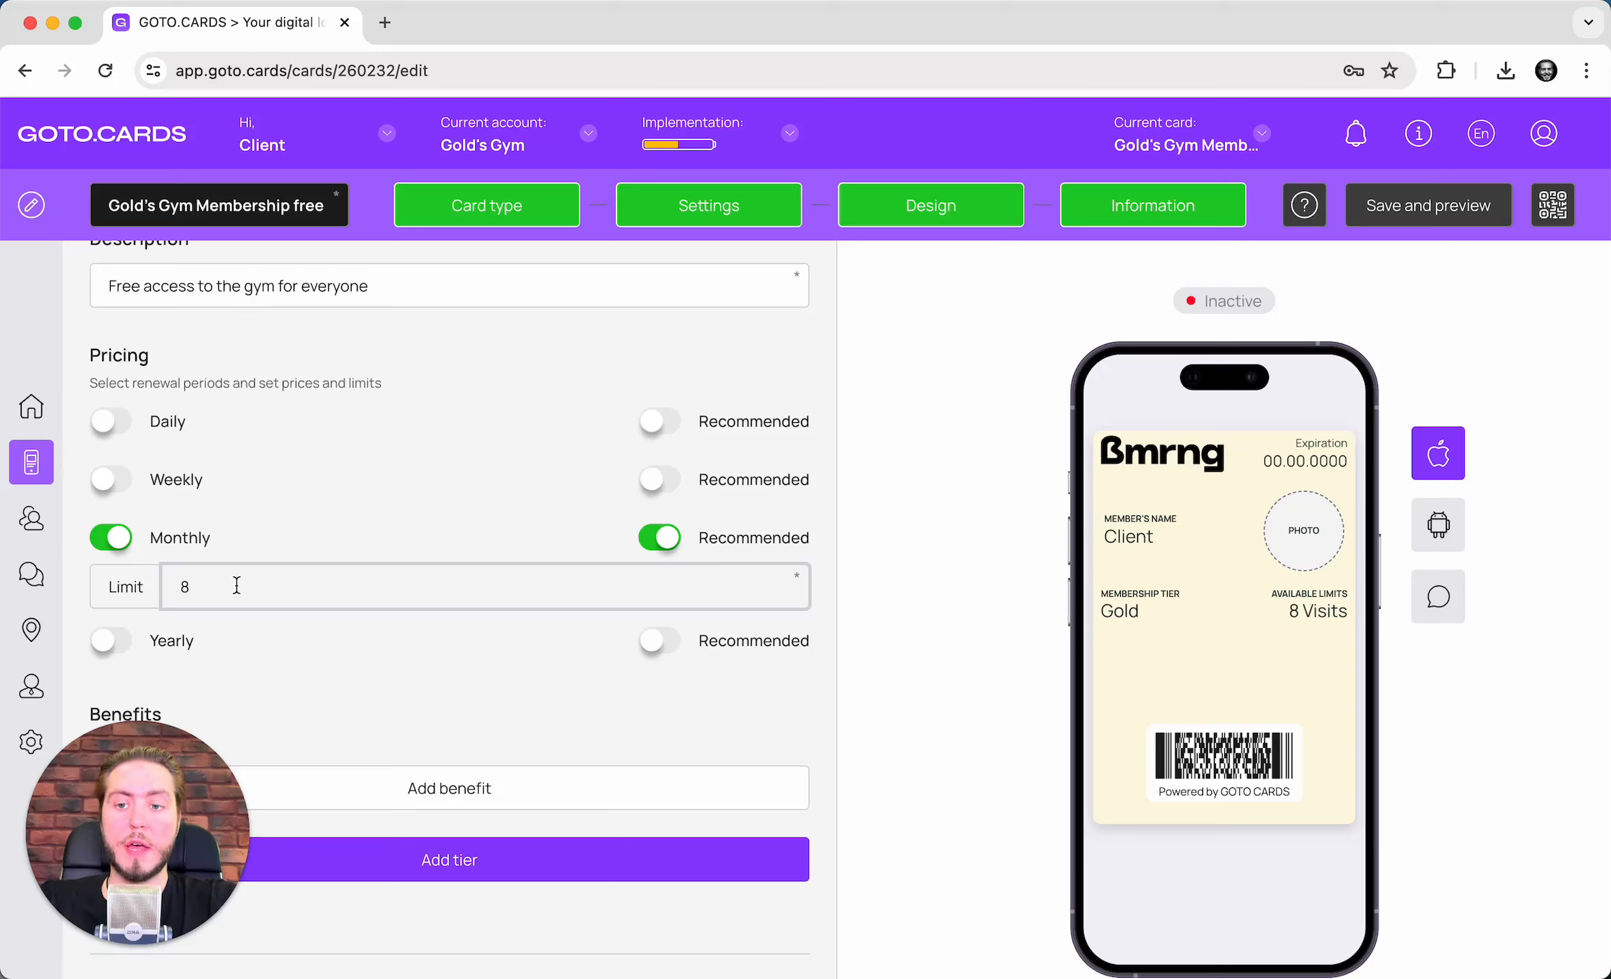
text(0)
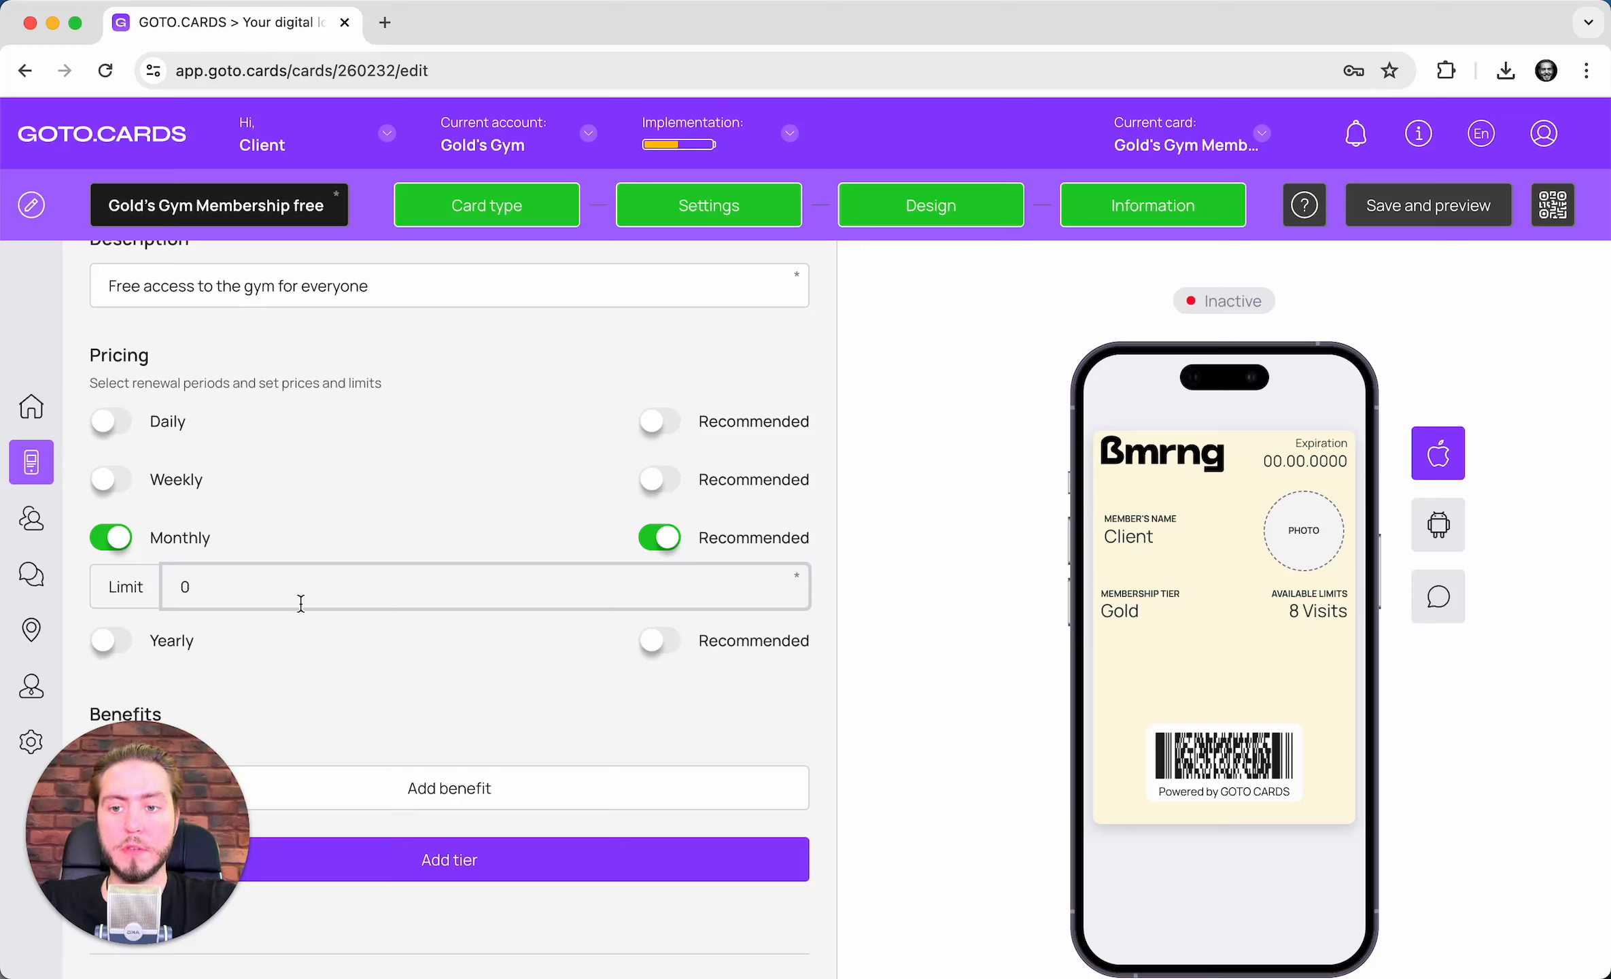
click(818, 689)
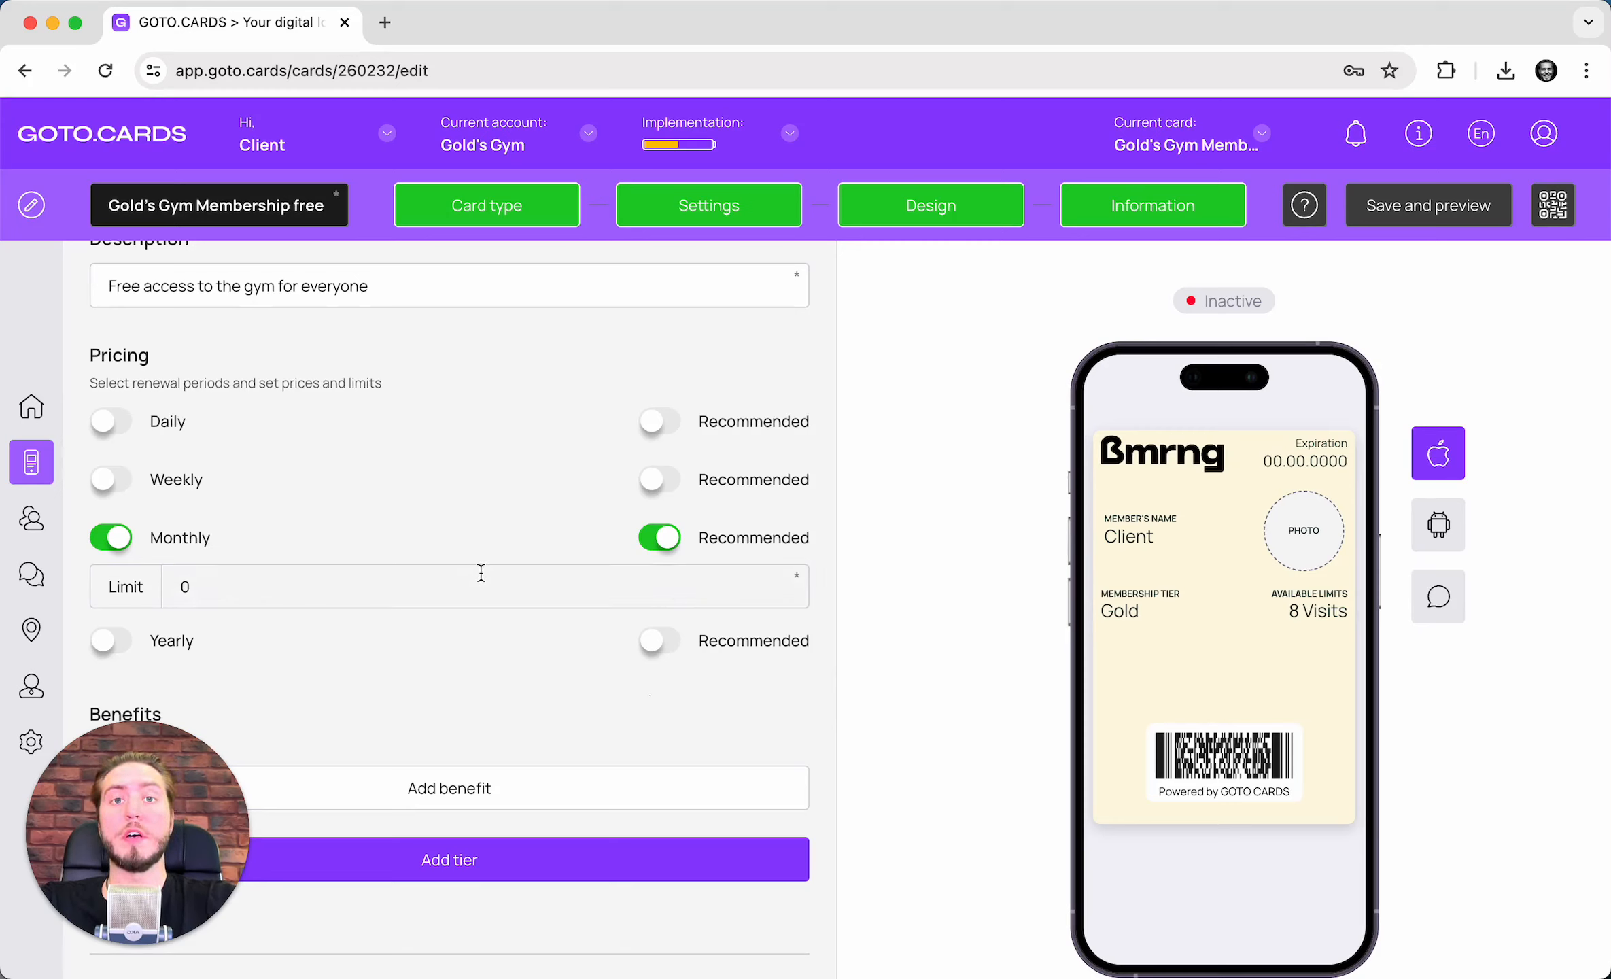
scroll(480, 573, down, 5)
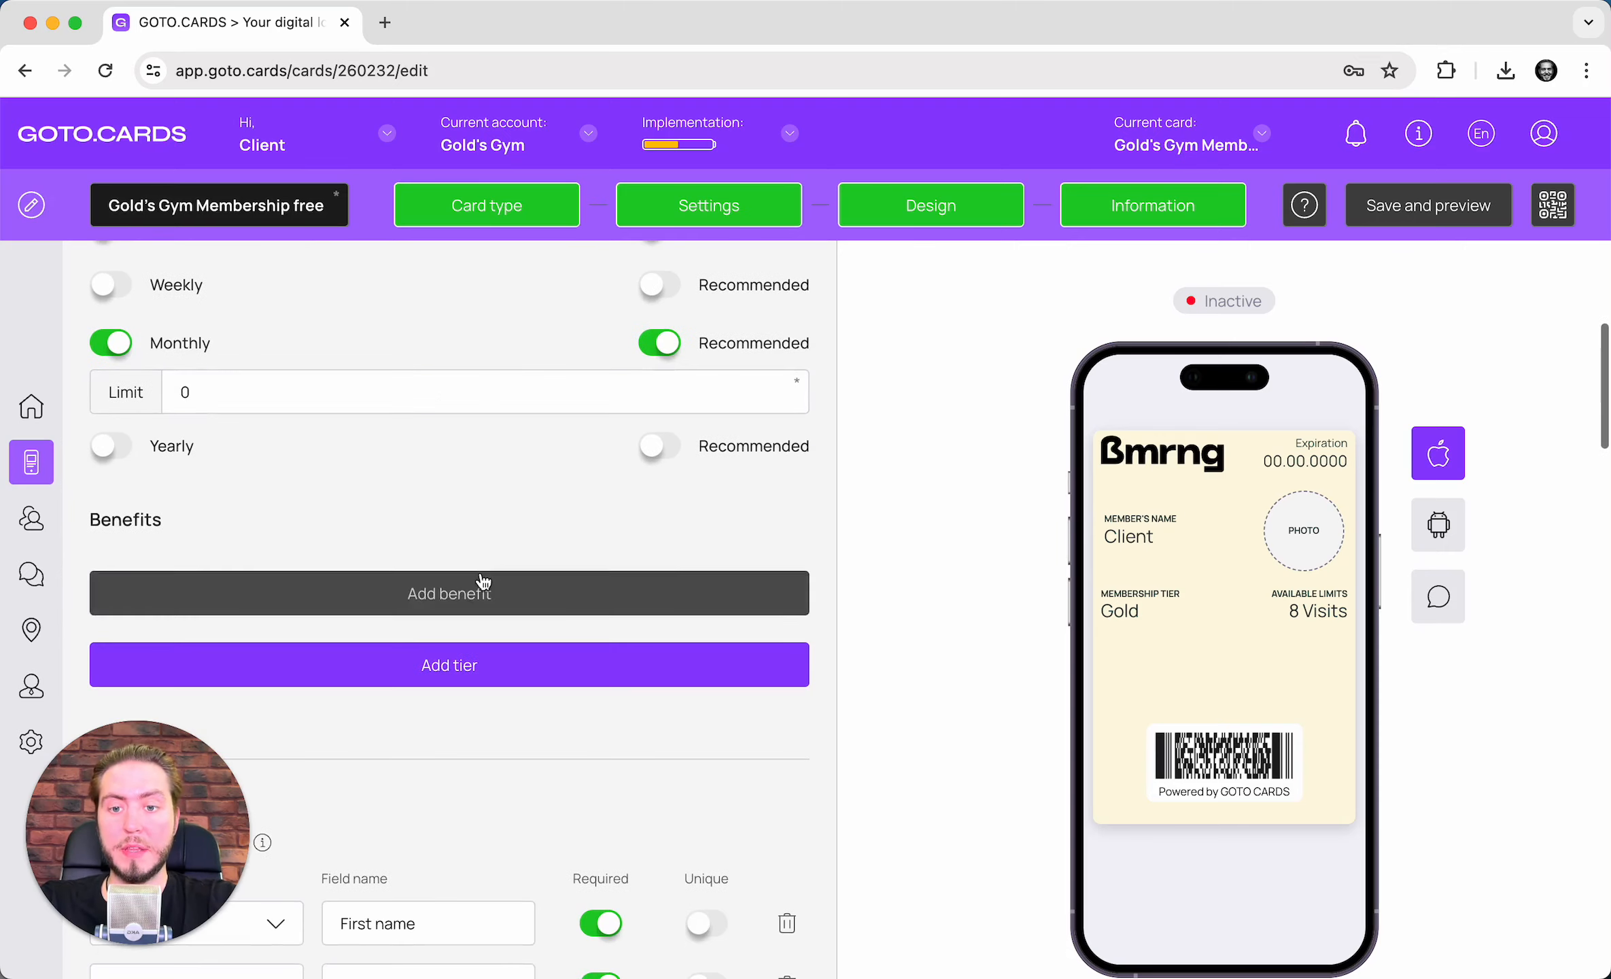
- Add the benefit '✅ 24/7 free access to the Gym' to the tier
click(485, 510)
click(316, 461)
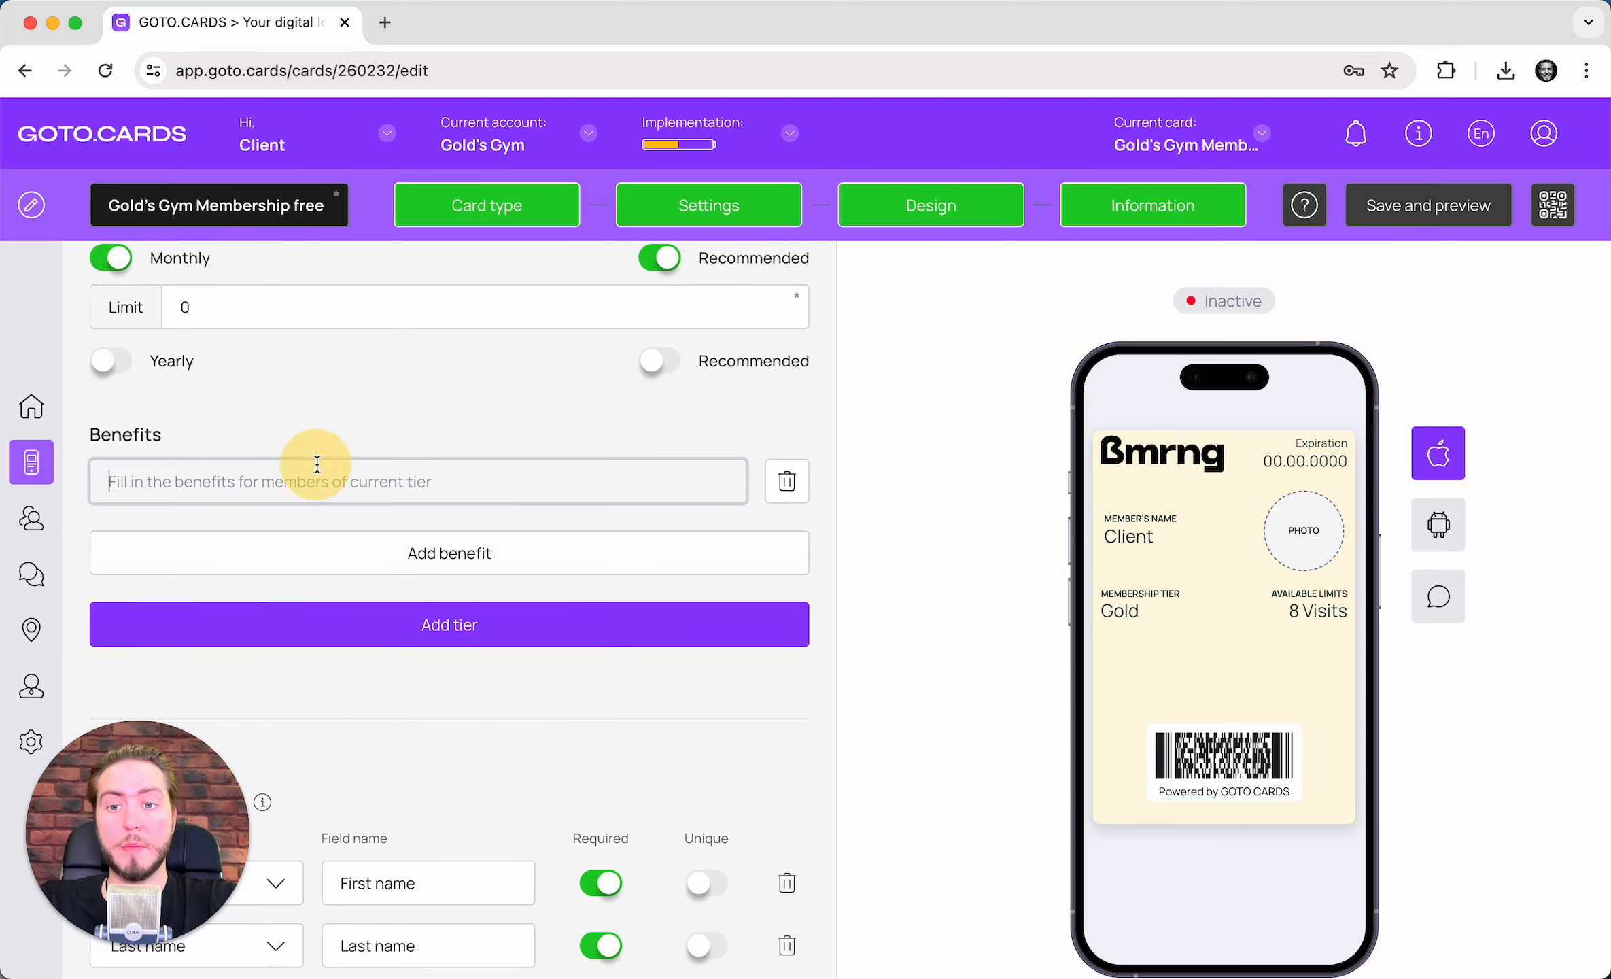
key(ctrl+super+space)
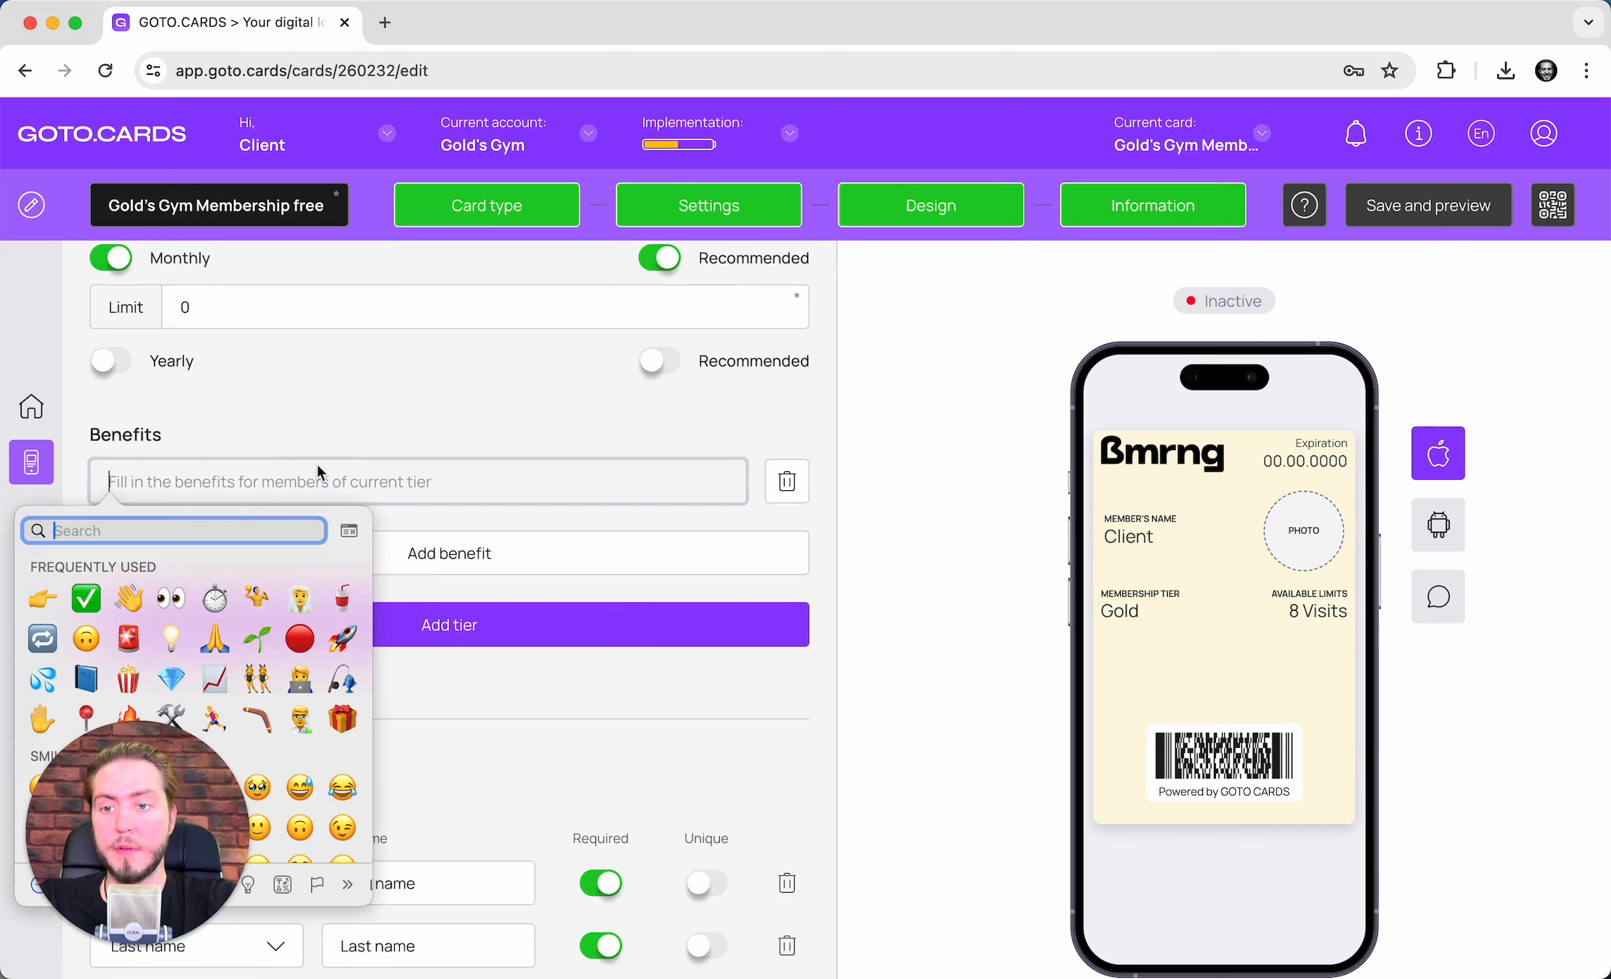
click(86, 597)
text(24/7 free acce)
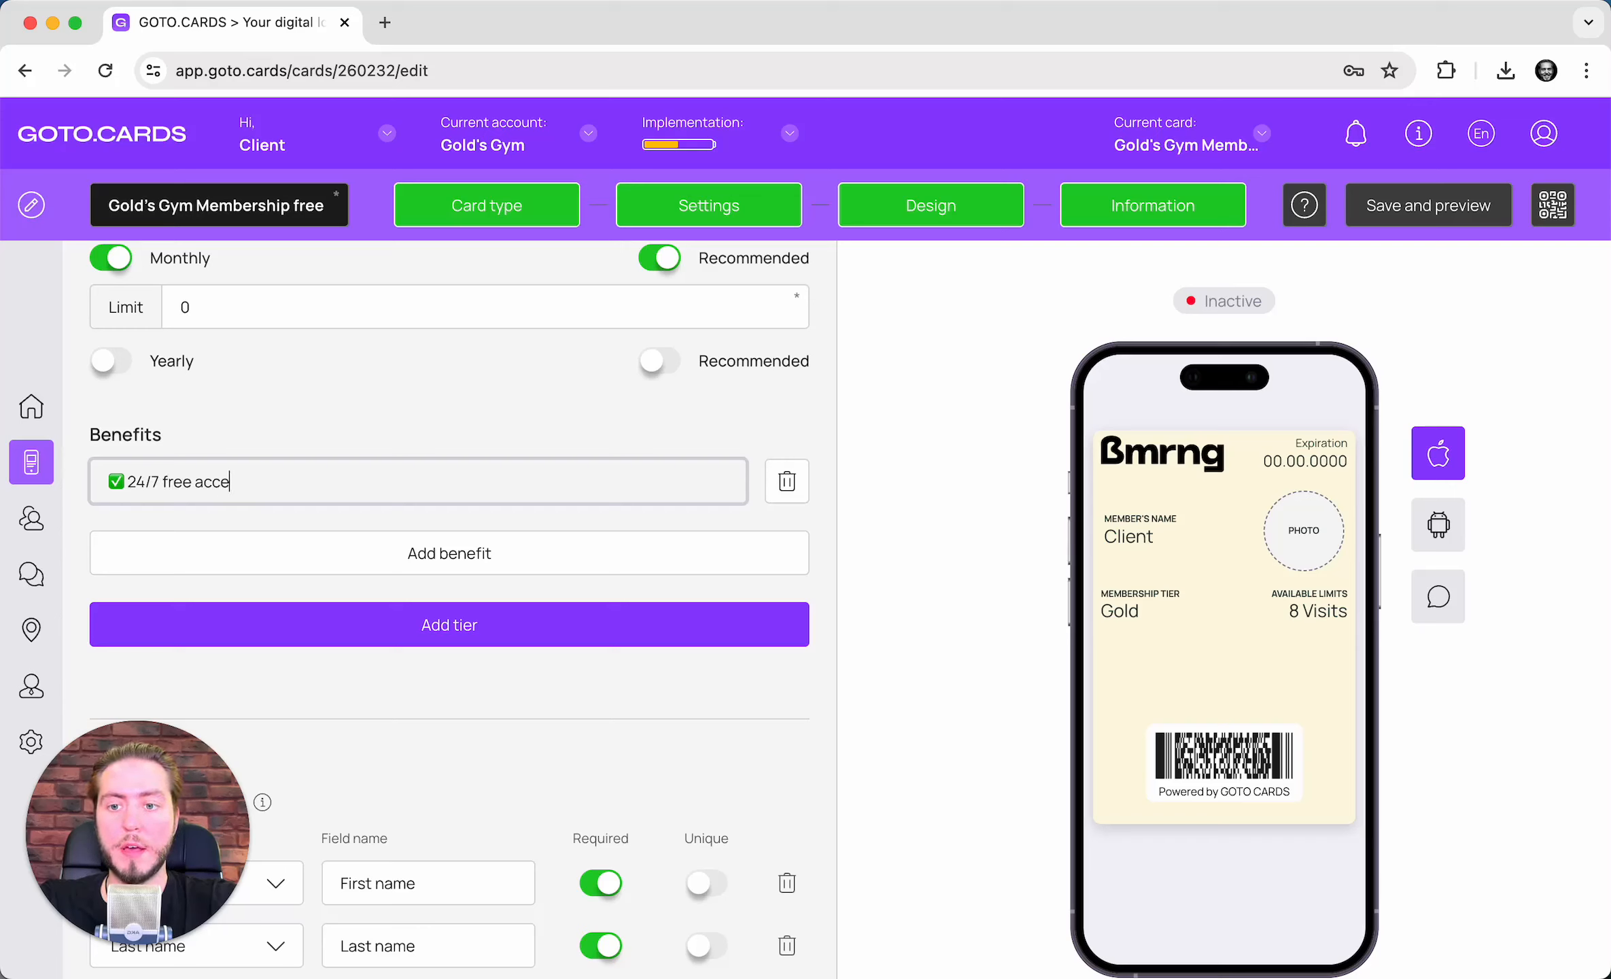
text(he Gym)
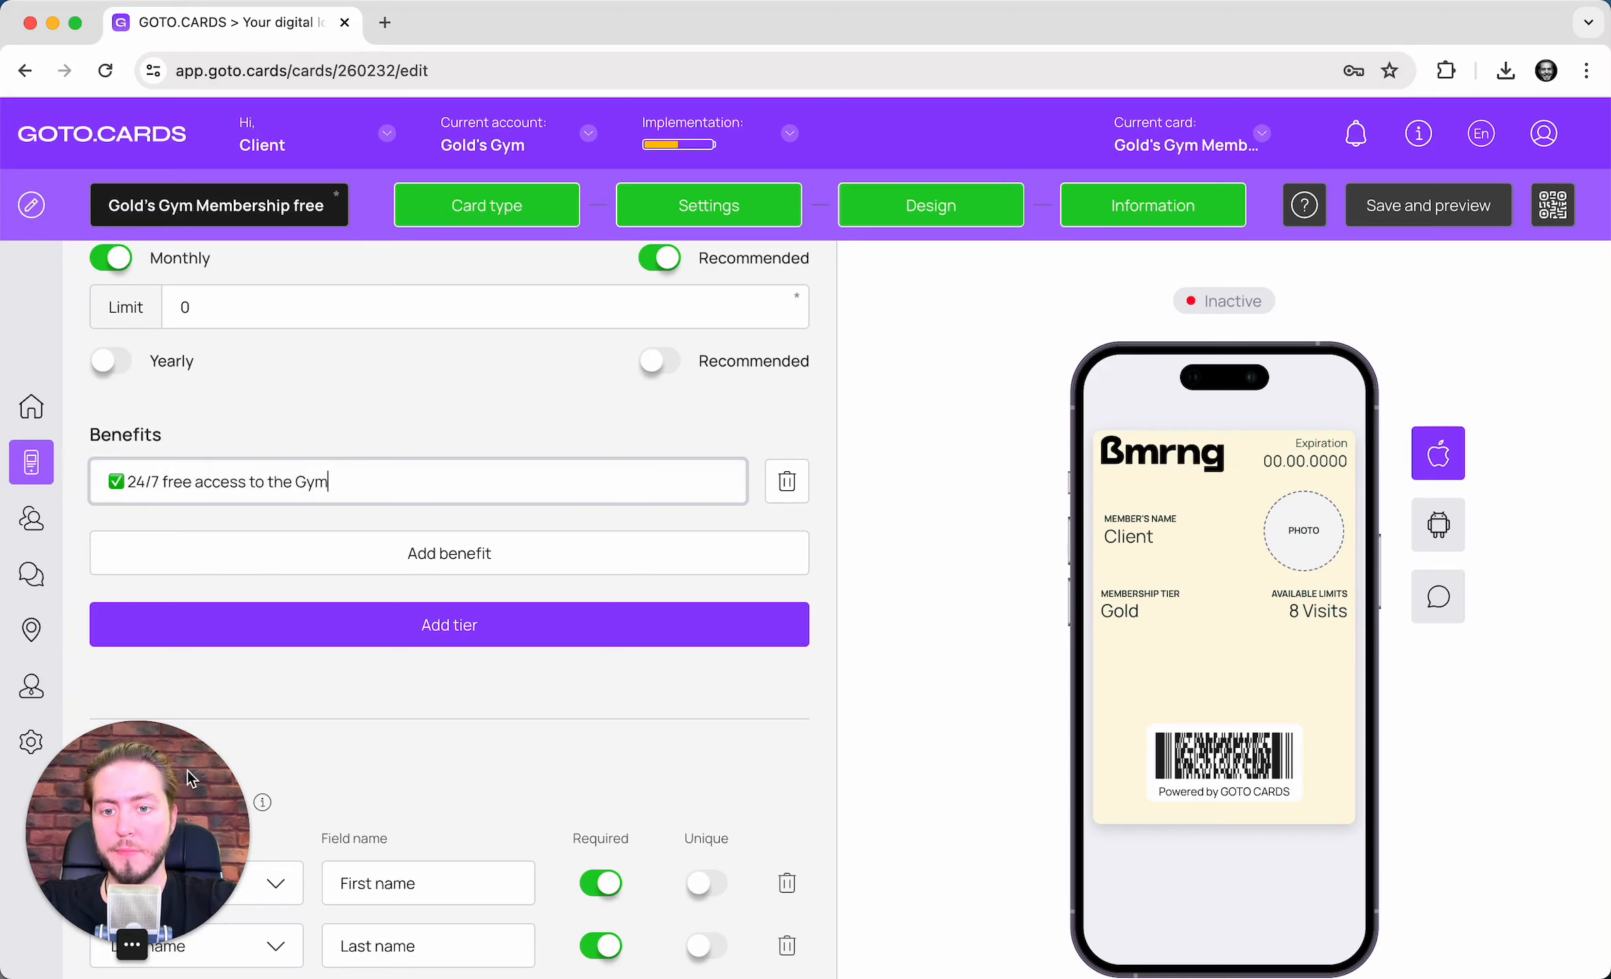
scroll(540, 439, down, 7)
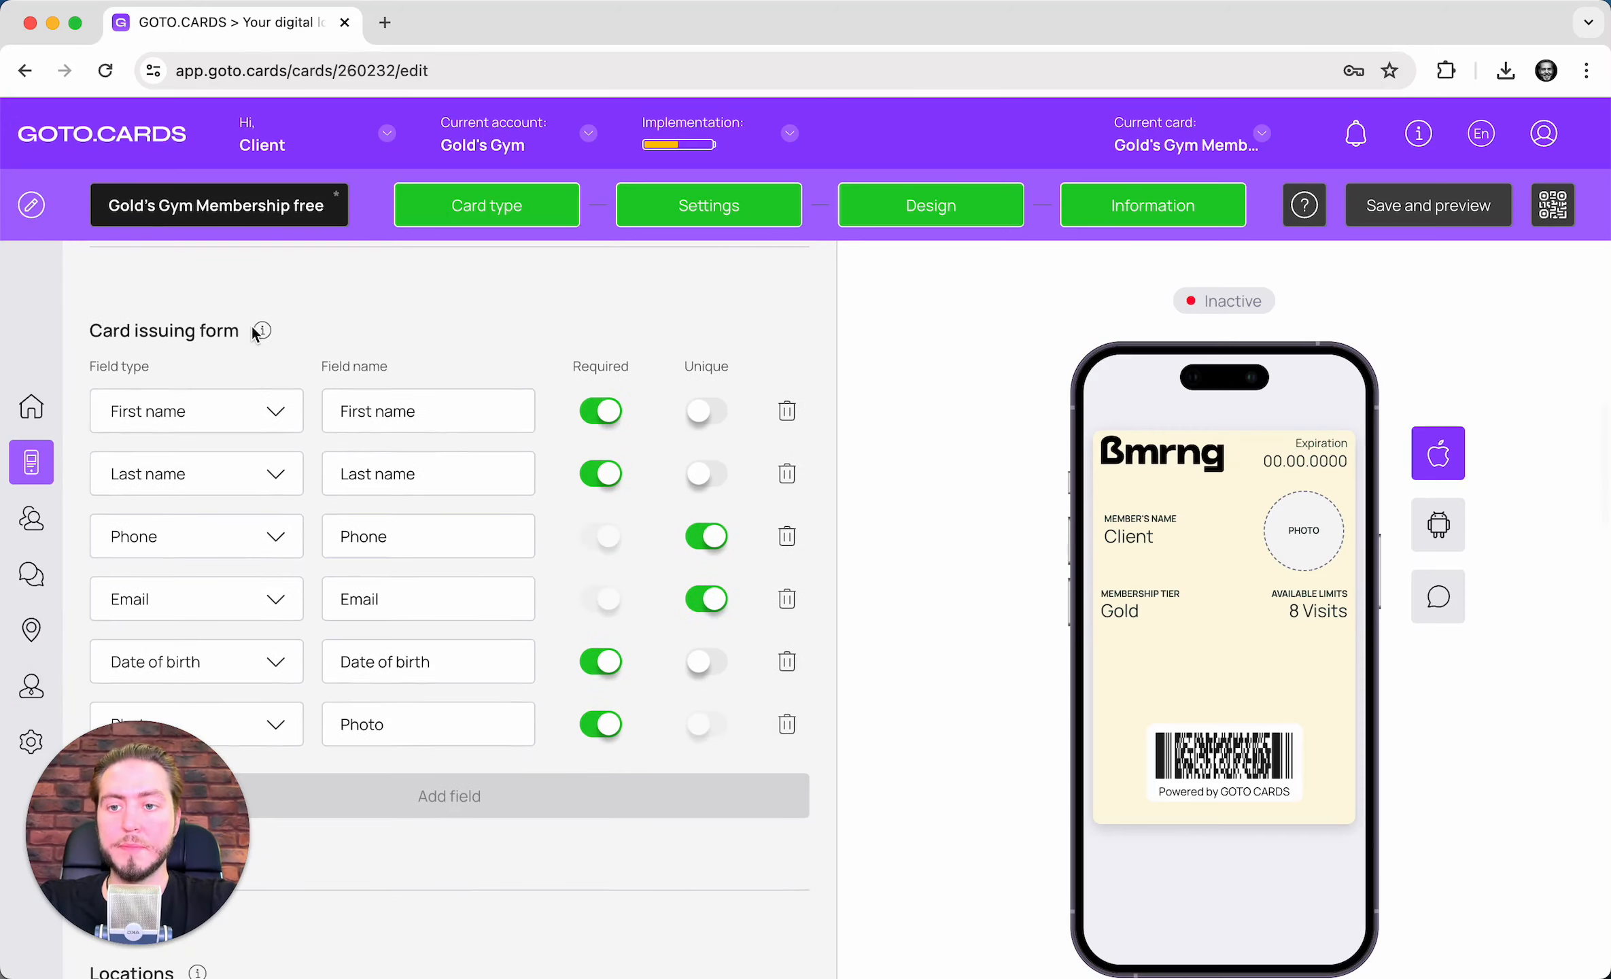
scroll(251, 327, down, 1)
scroll(251, 325, down, 1)
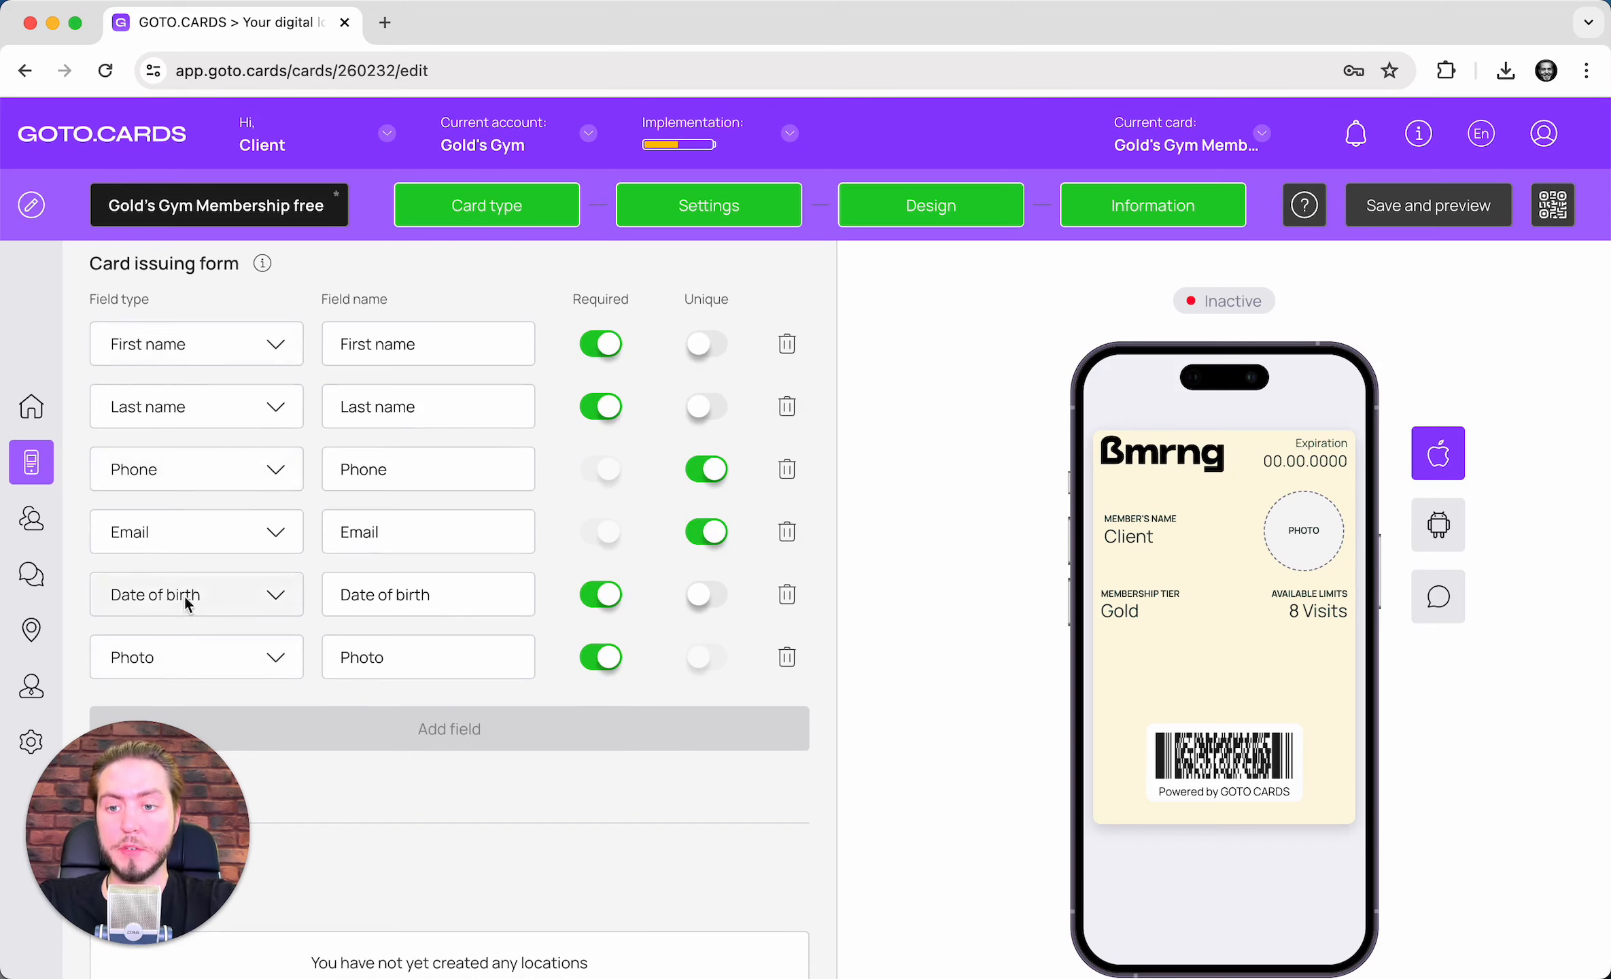
scroll(208, 566, down, 7)
scroll(476, 606, down, 1)
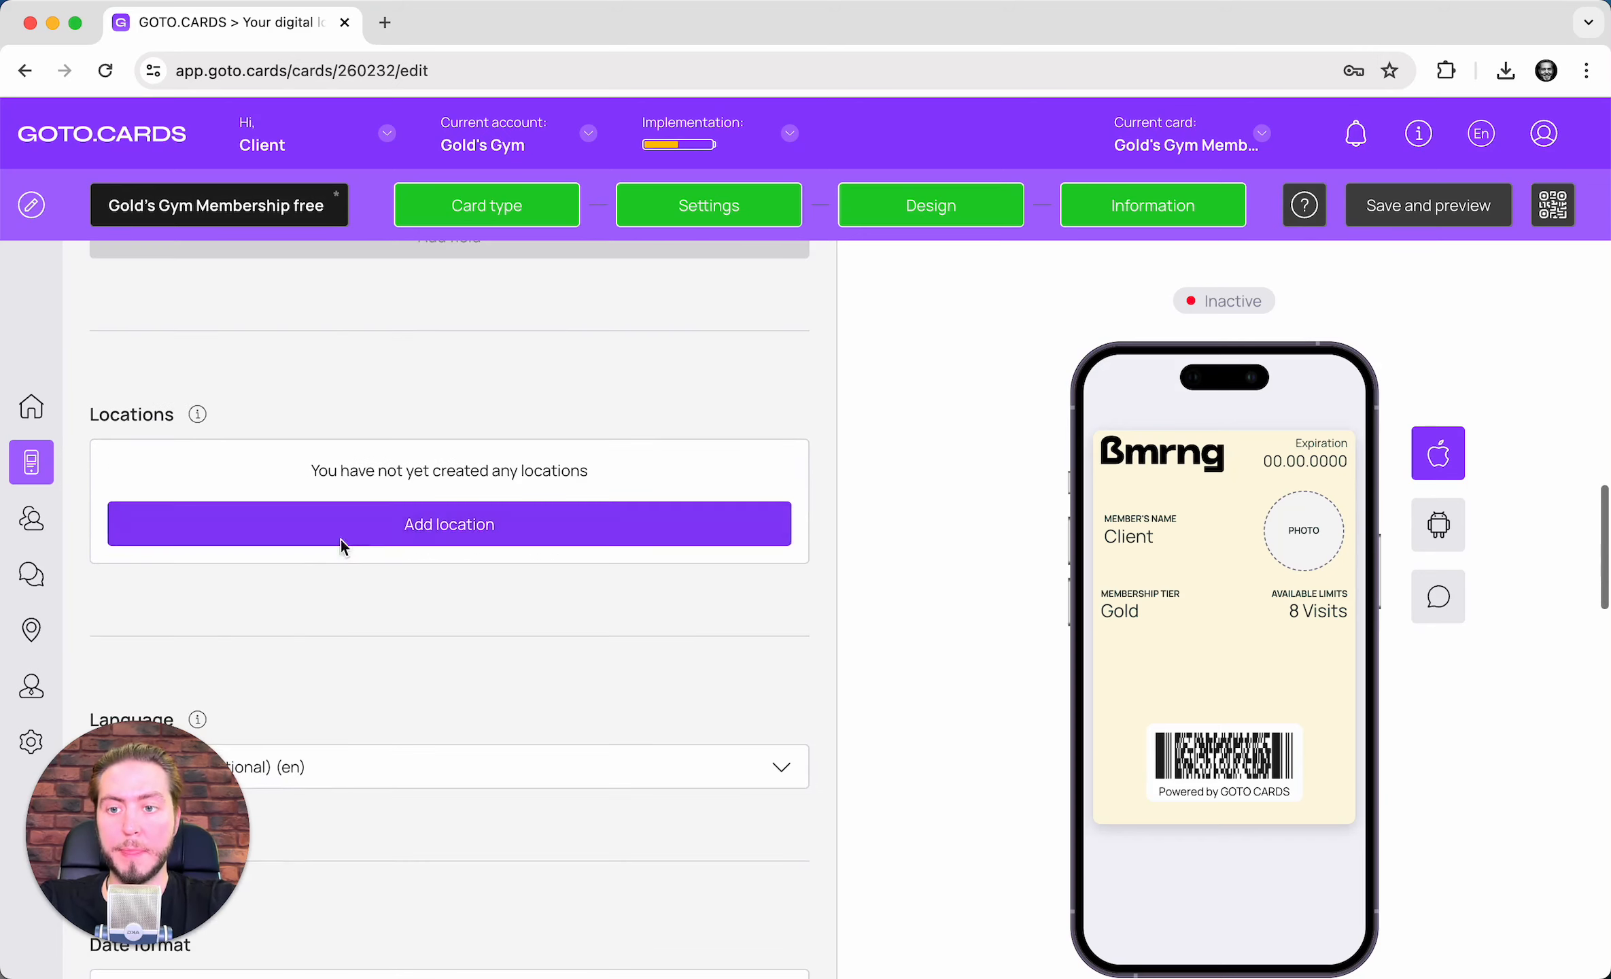
scroll(401, 490, down, 5)
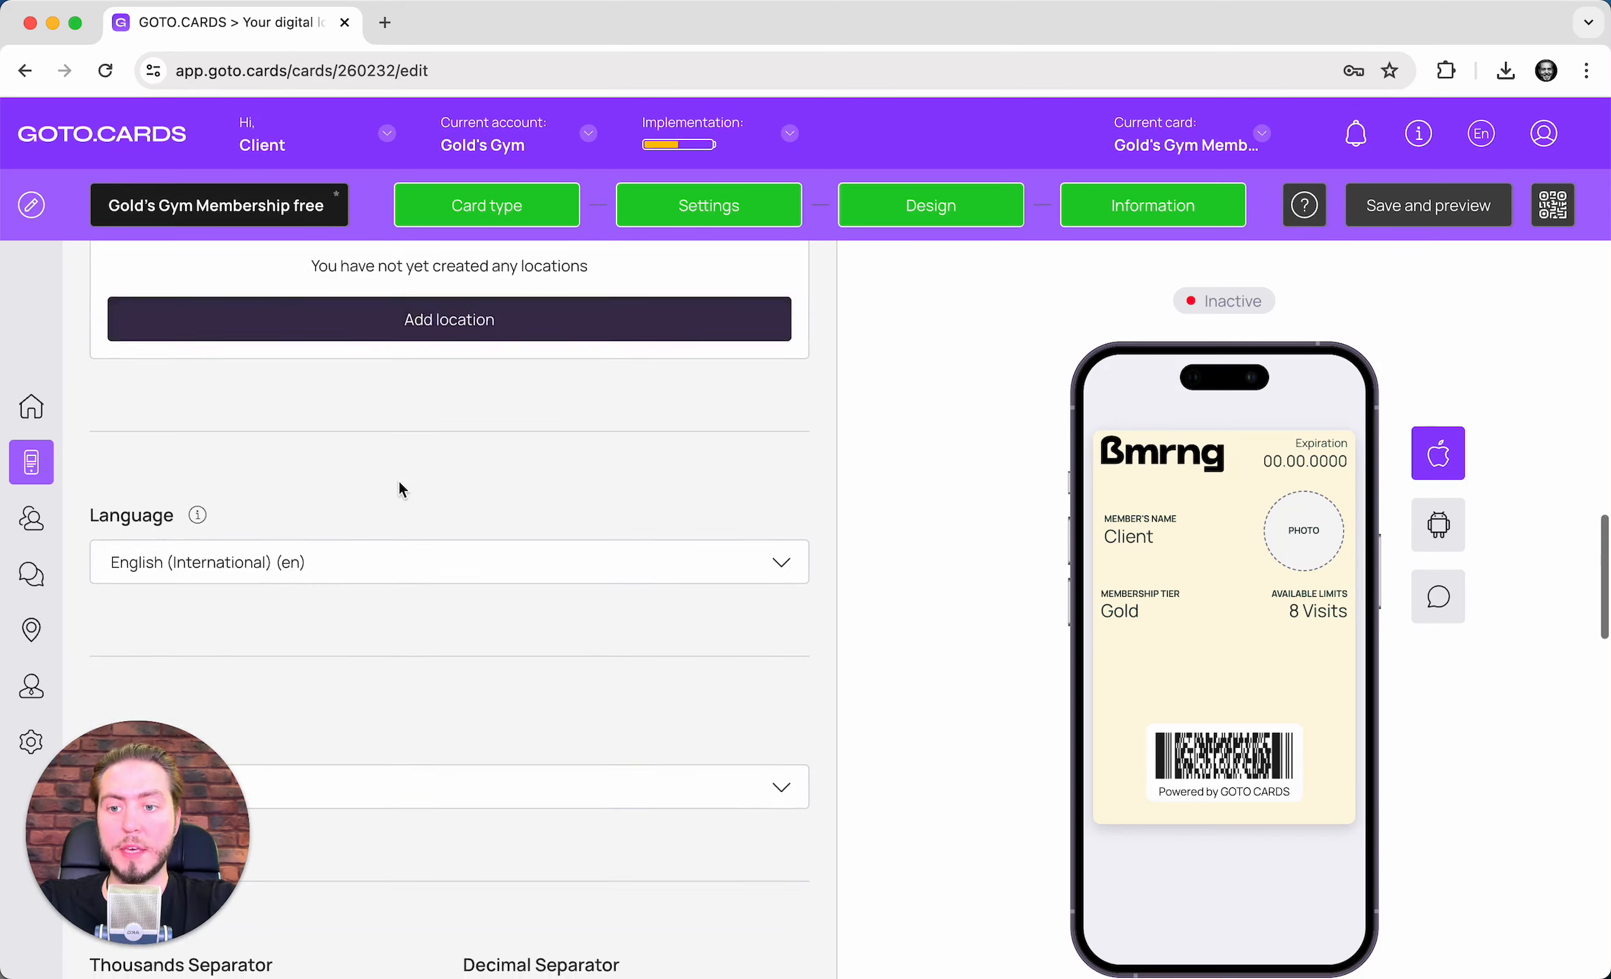
scroll(278, 444, down, 4)
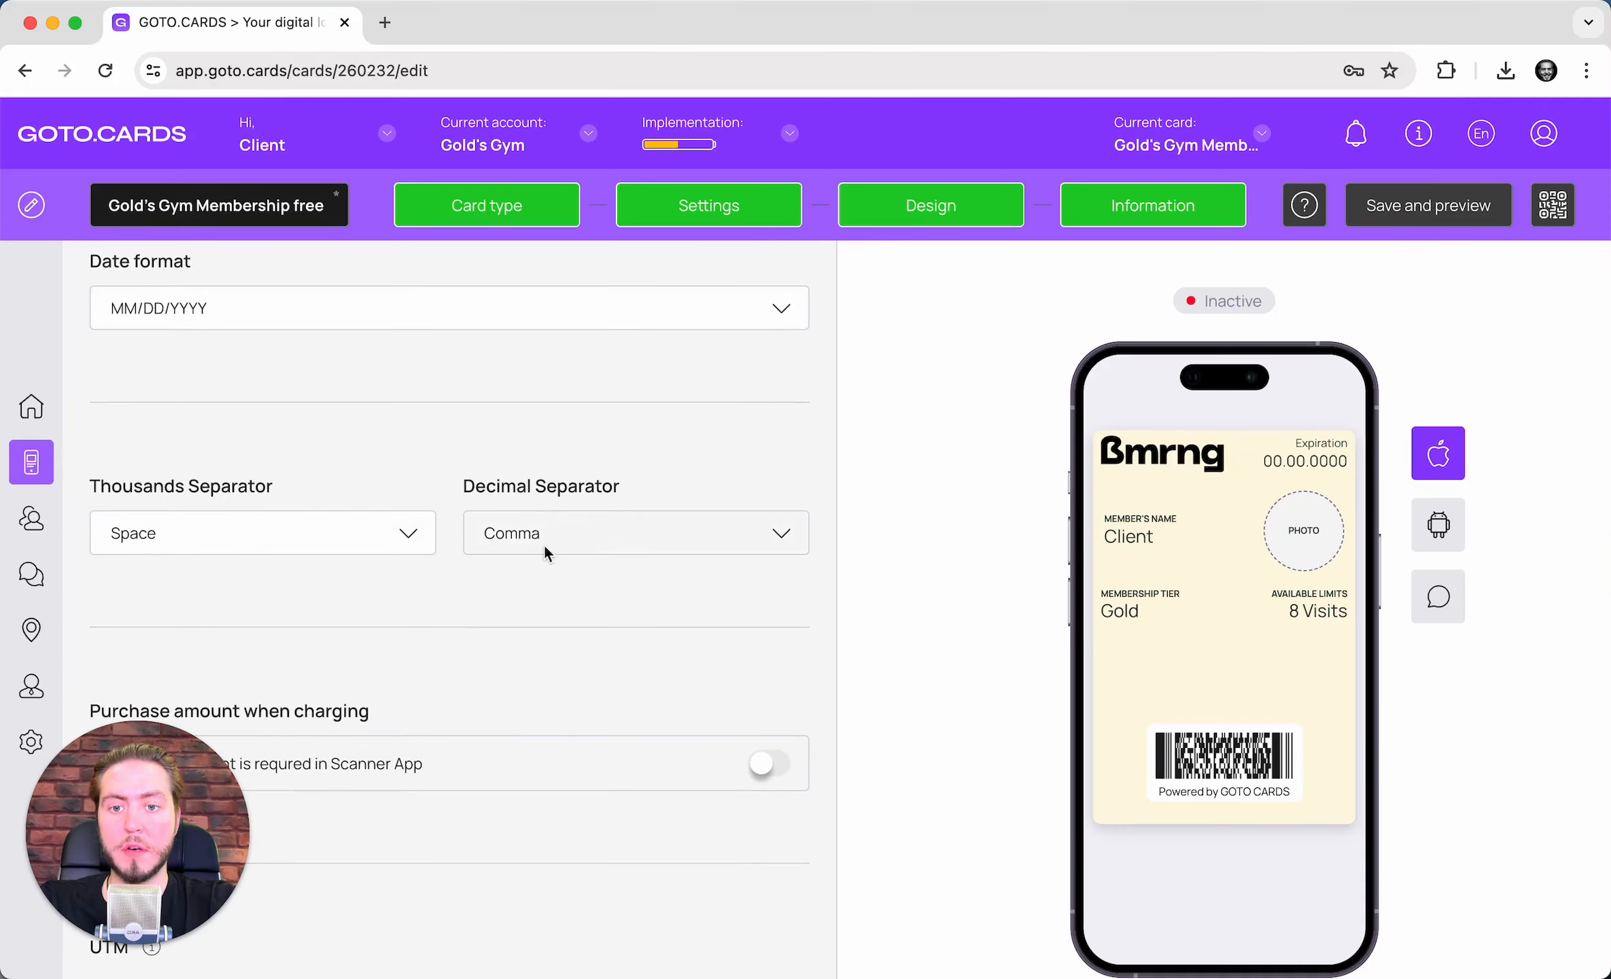
scroll(523, 557, down, 3)
scroll(309, 491, down, 1)
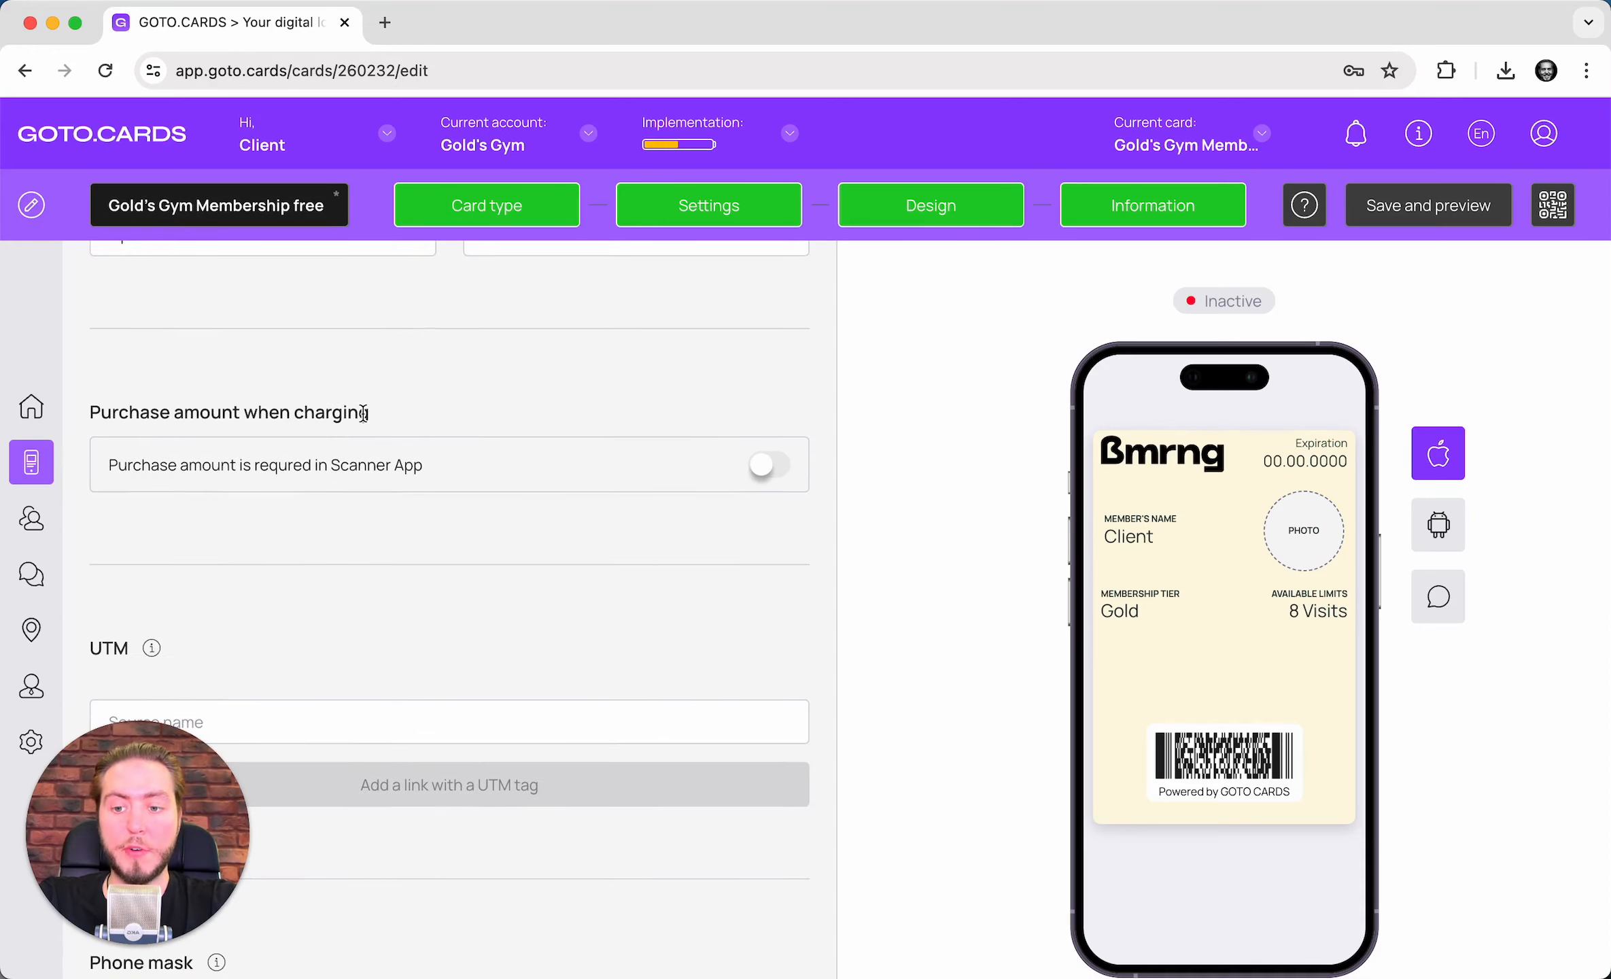
click(786, 473)
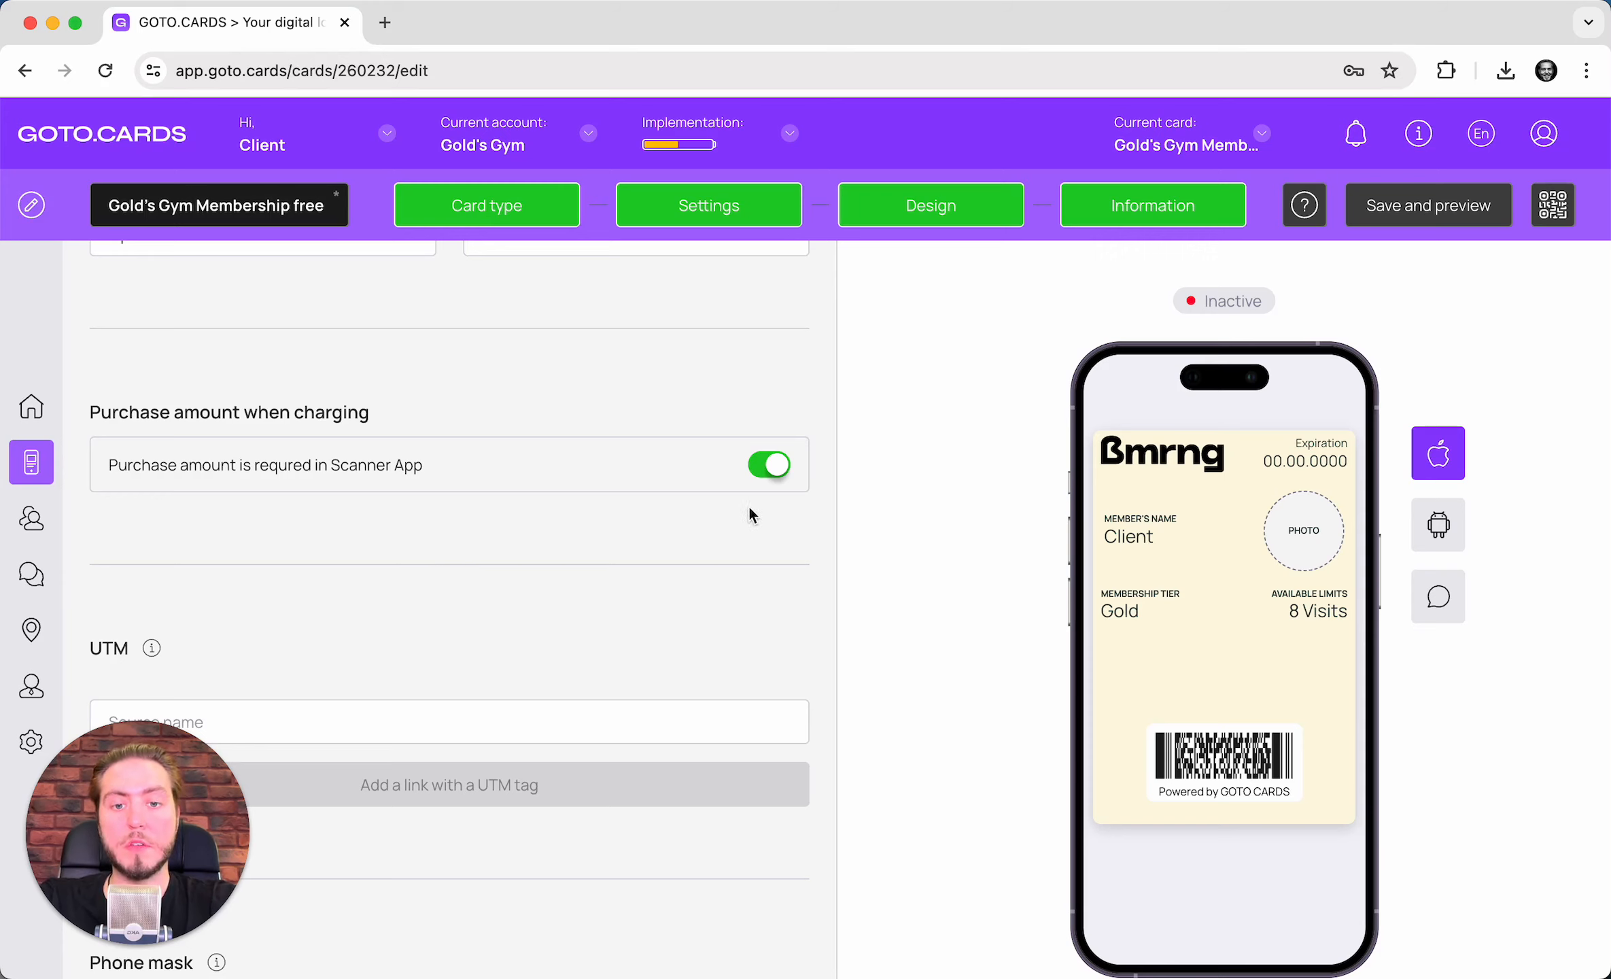
click(769, 468)
scroll(521, 589, down, 1)
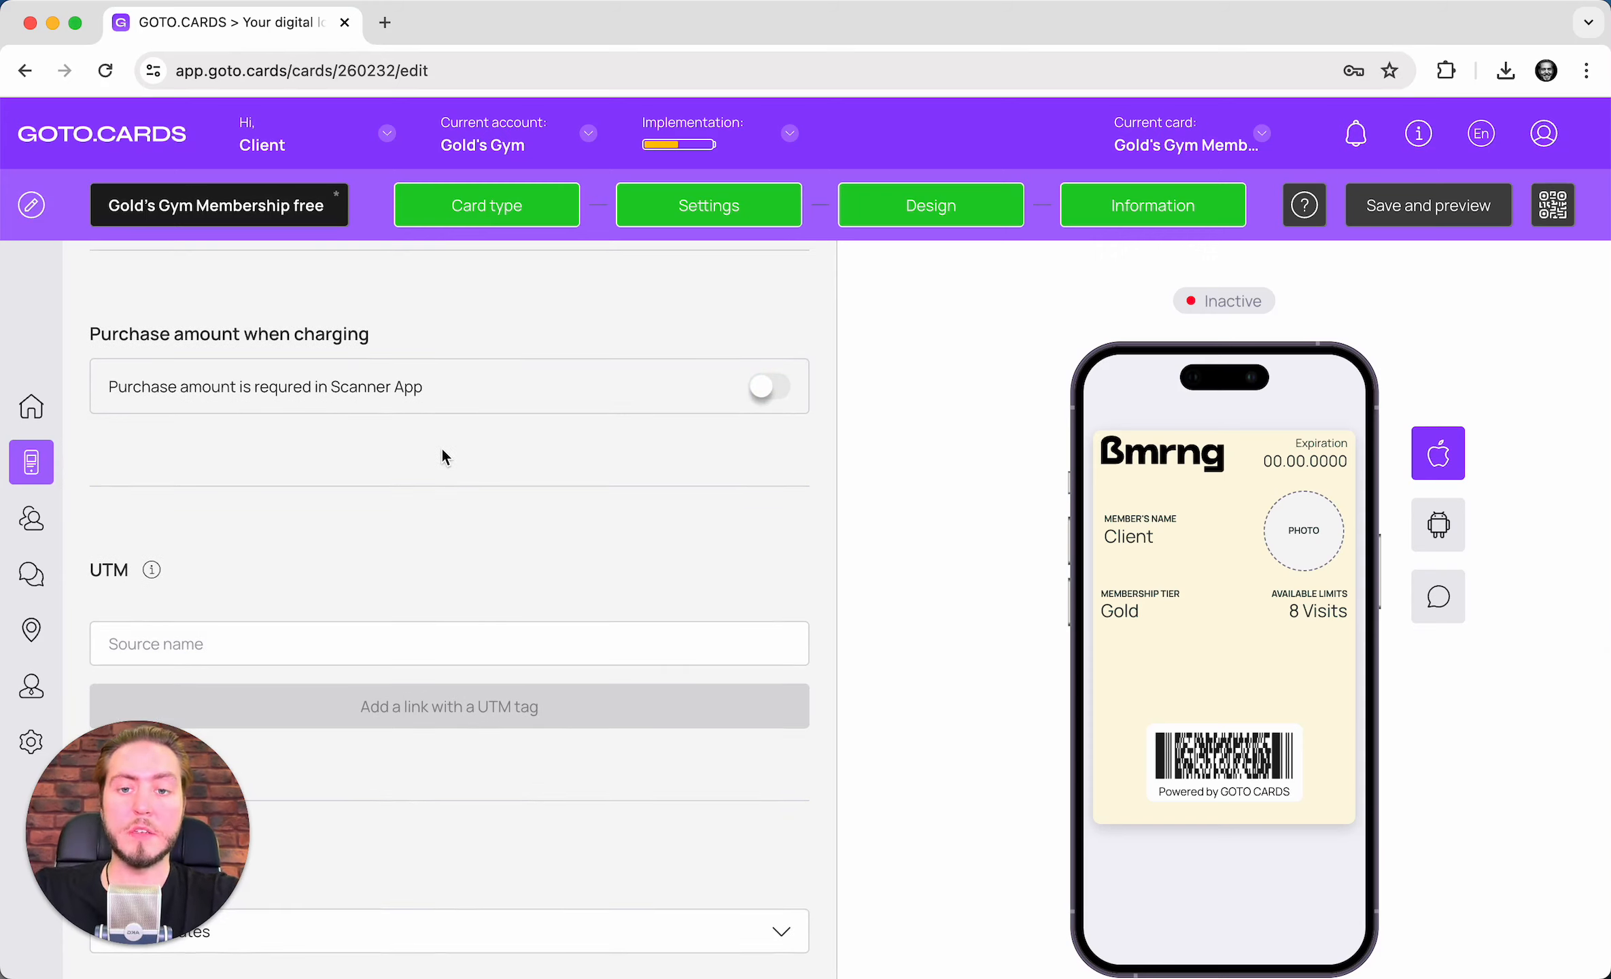
scroll(443, 454, down, 1)
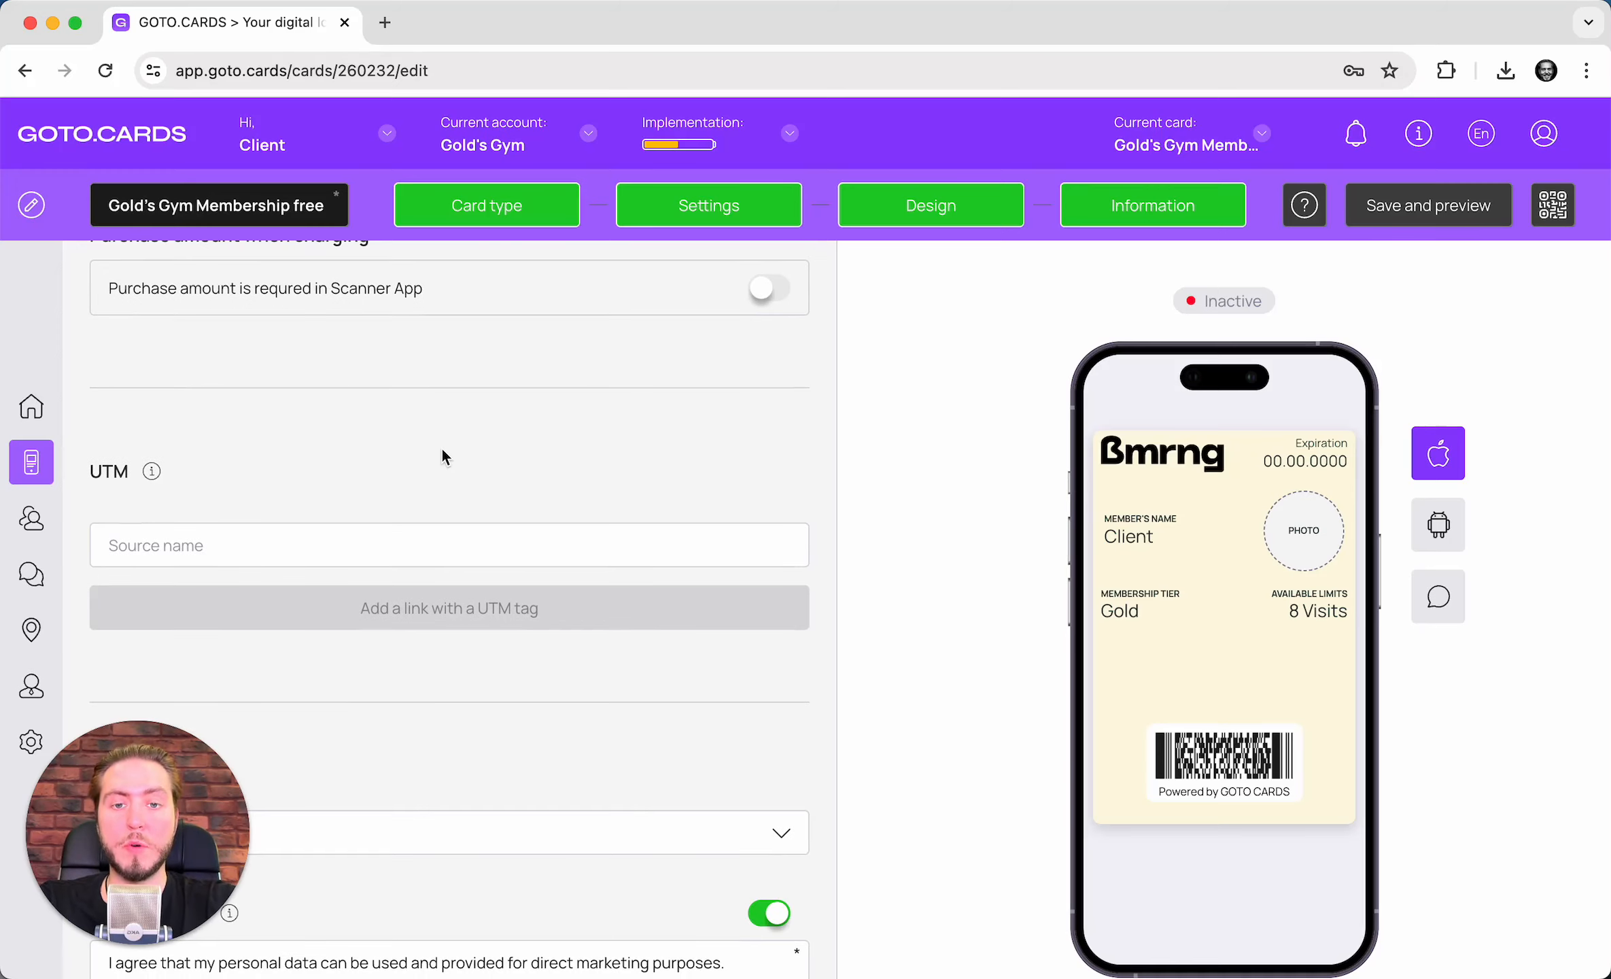
scroll(391, 513, down, 2)
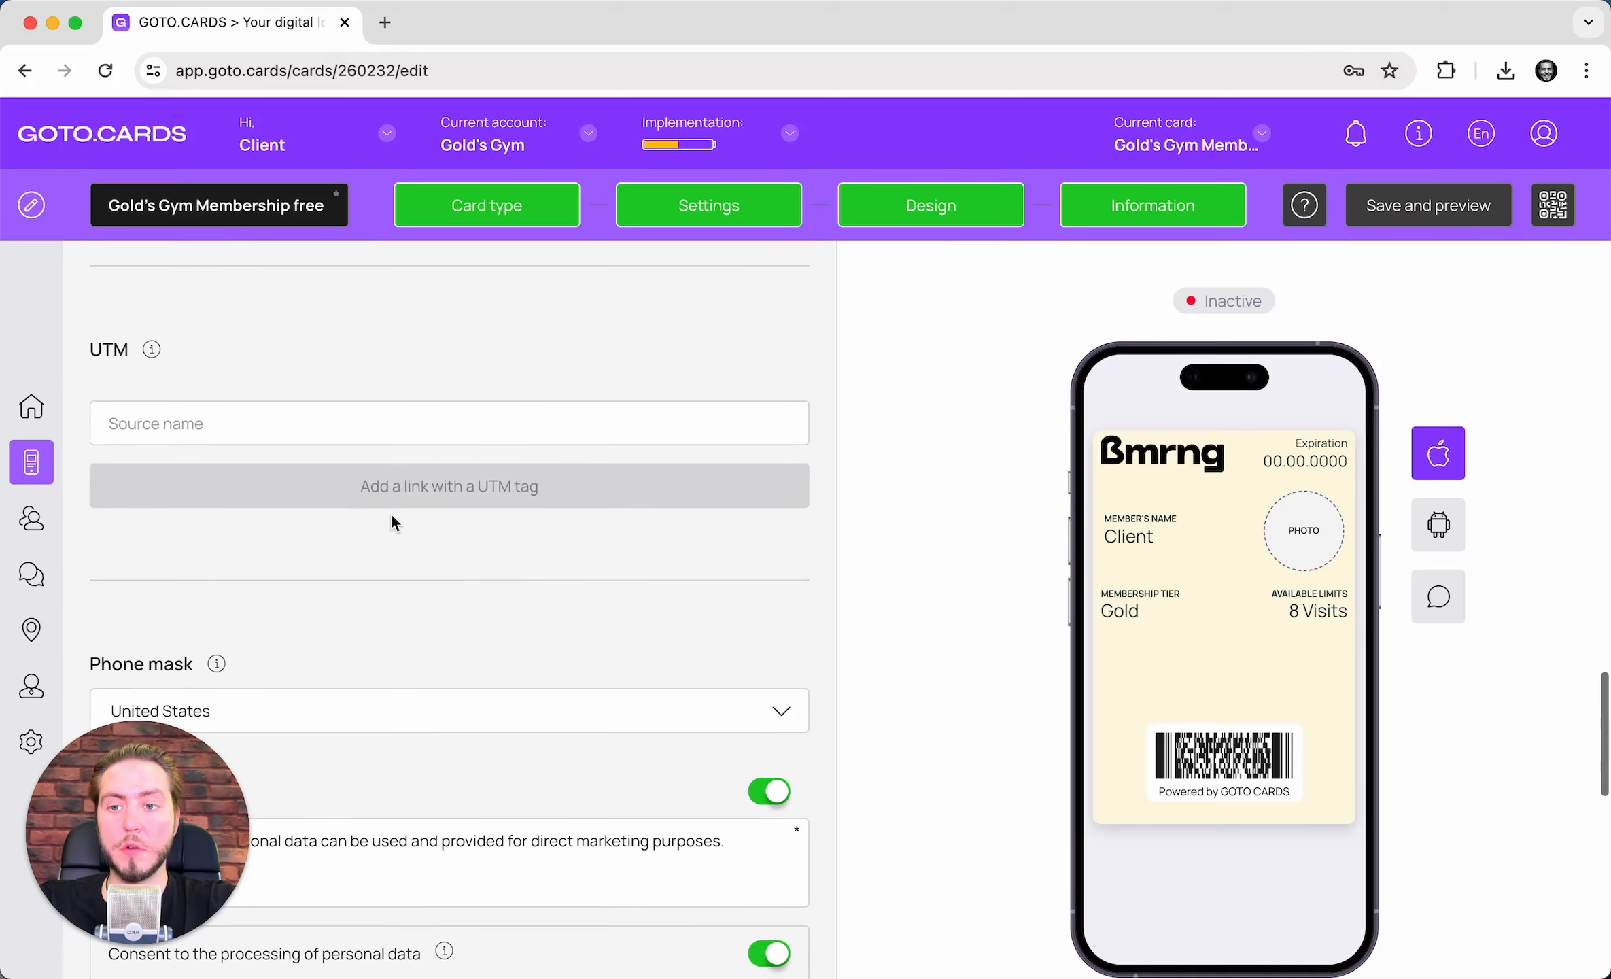
- Add UTM source links named facebook, instagram and tiktok
scroll(361, 425, down, 1)
click(316, 369)
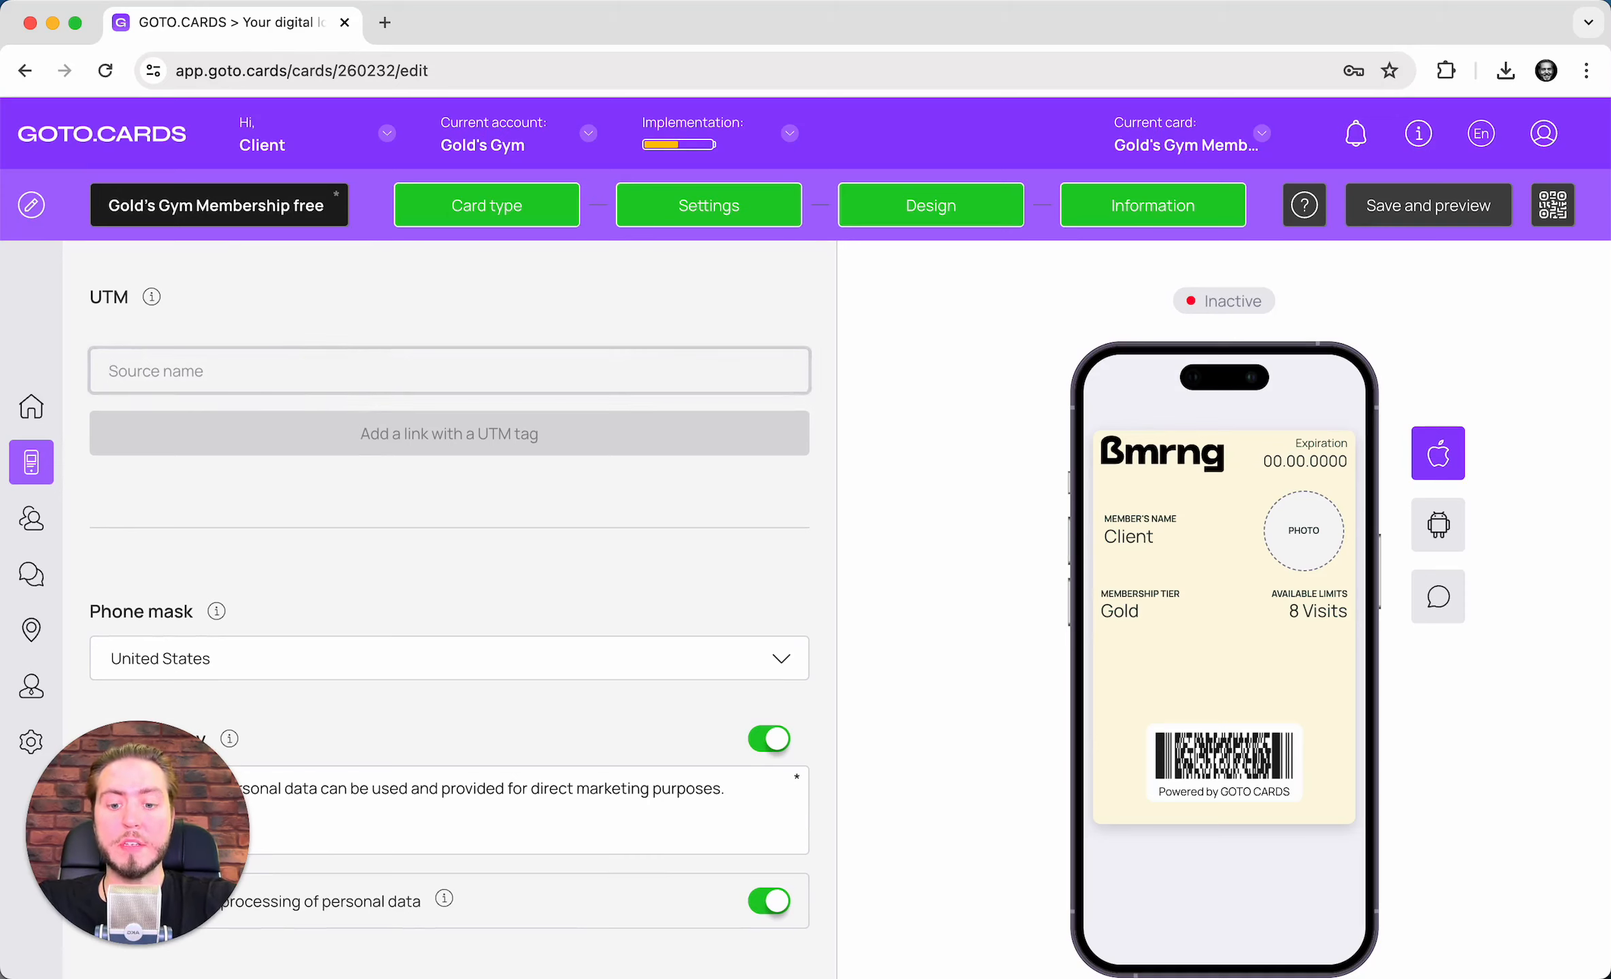
text(facebook)
key(Return)
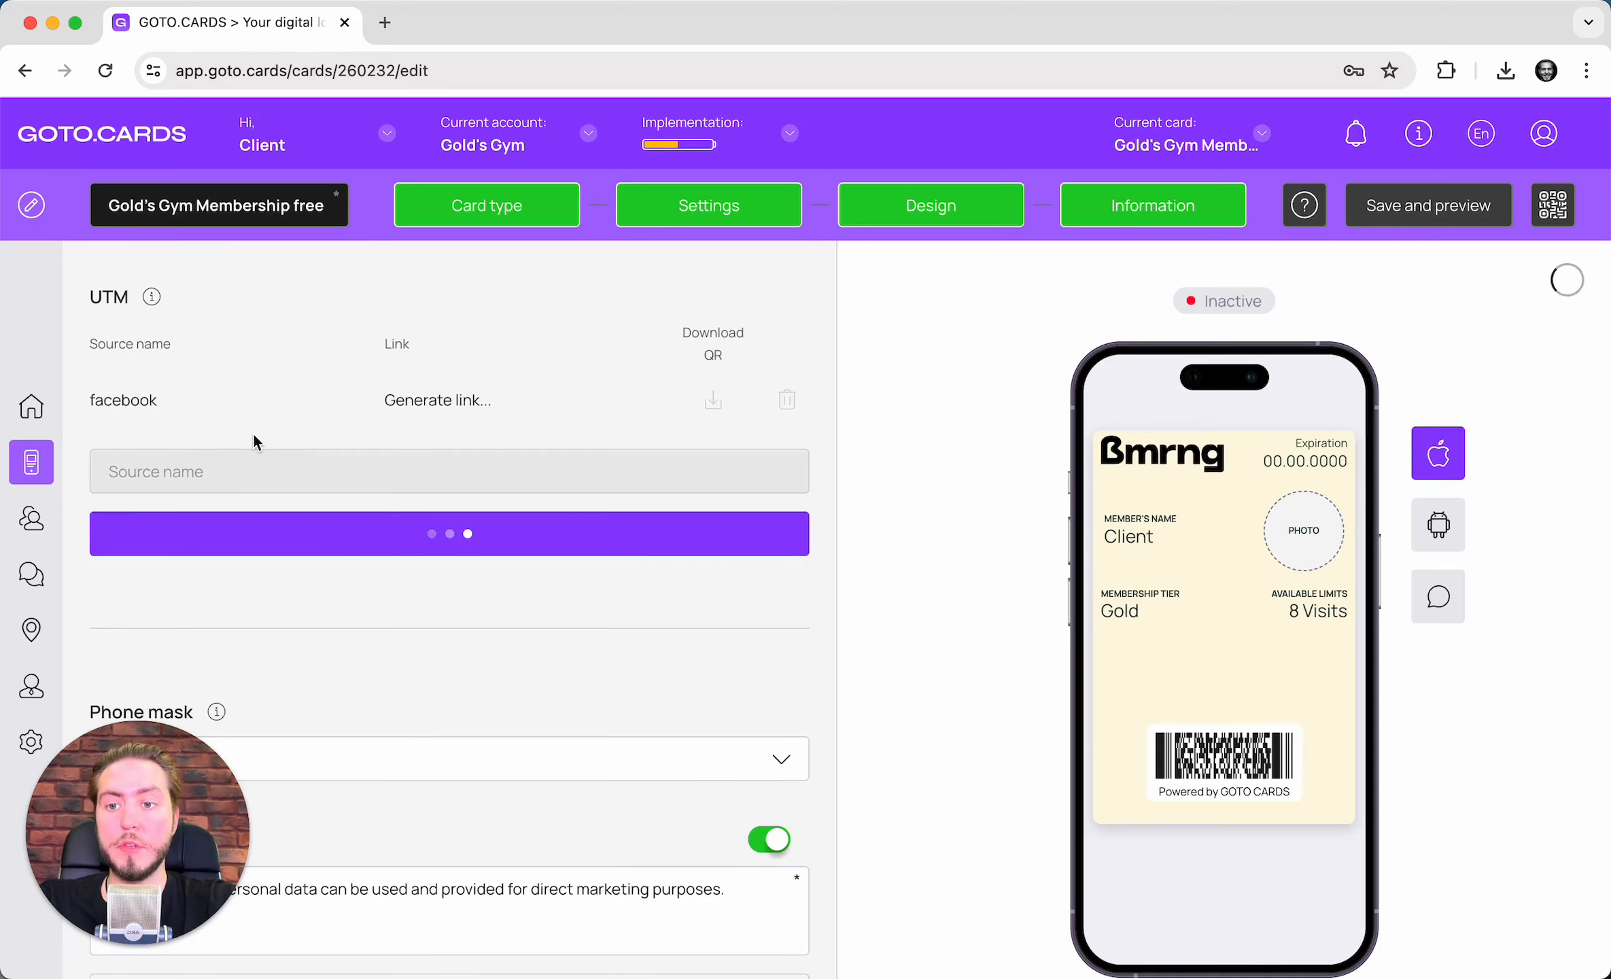
click(263, 463)
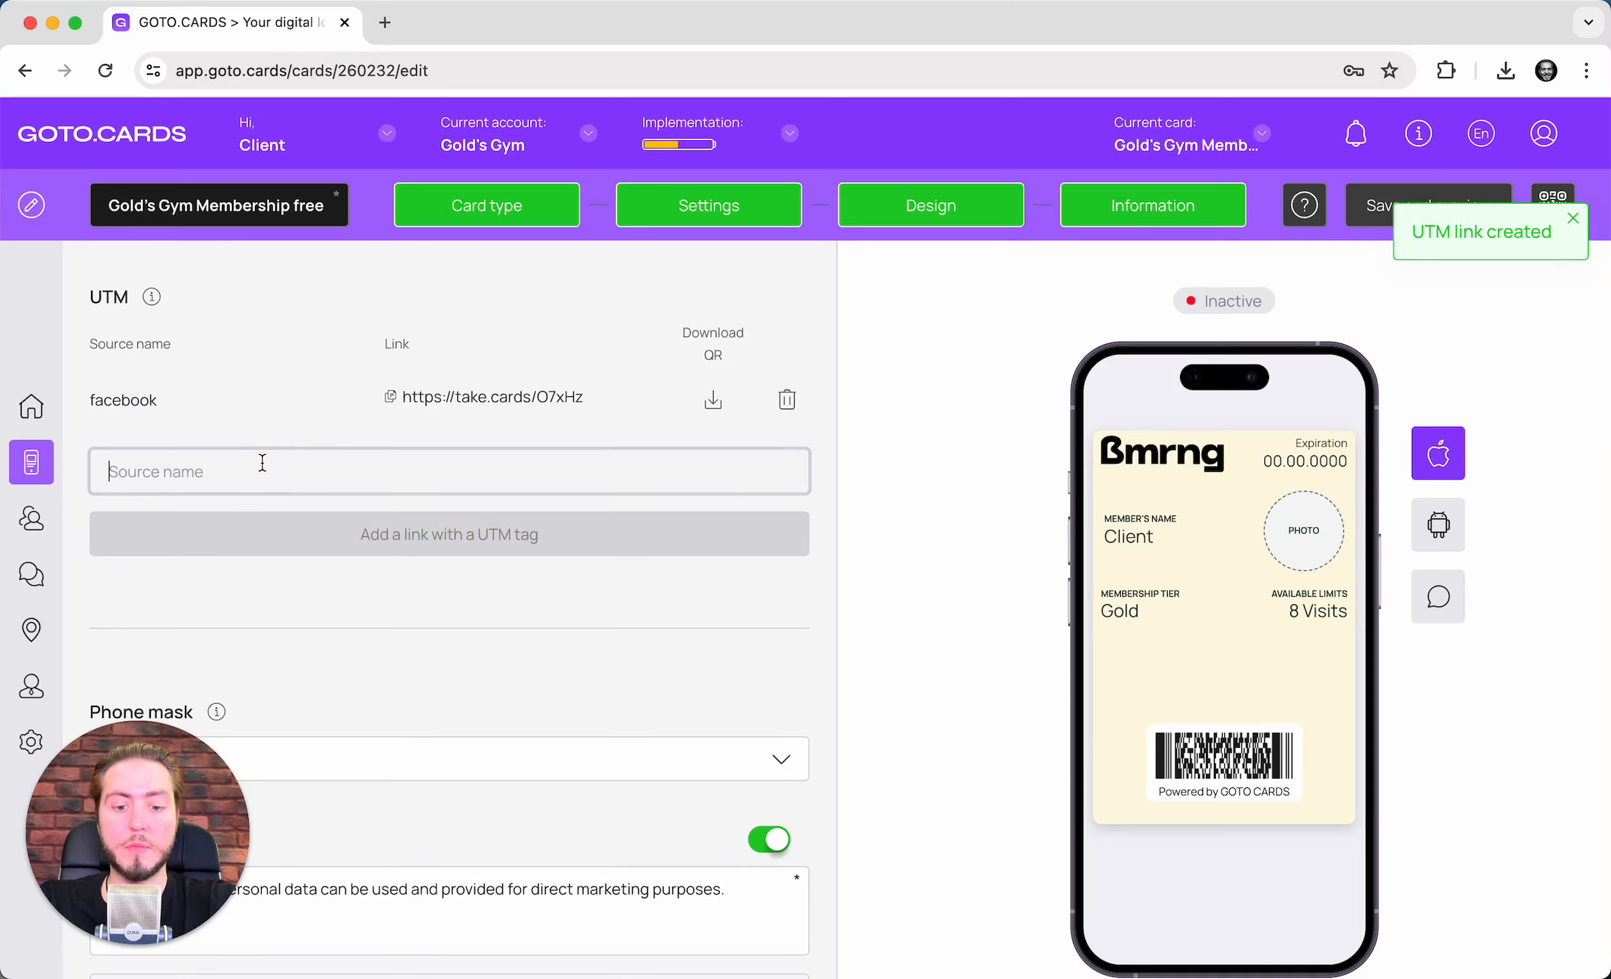
text(insta)
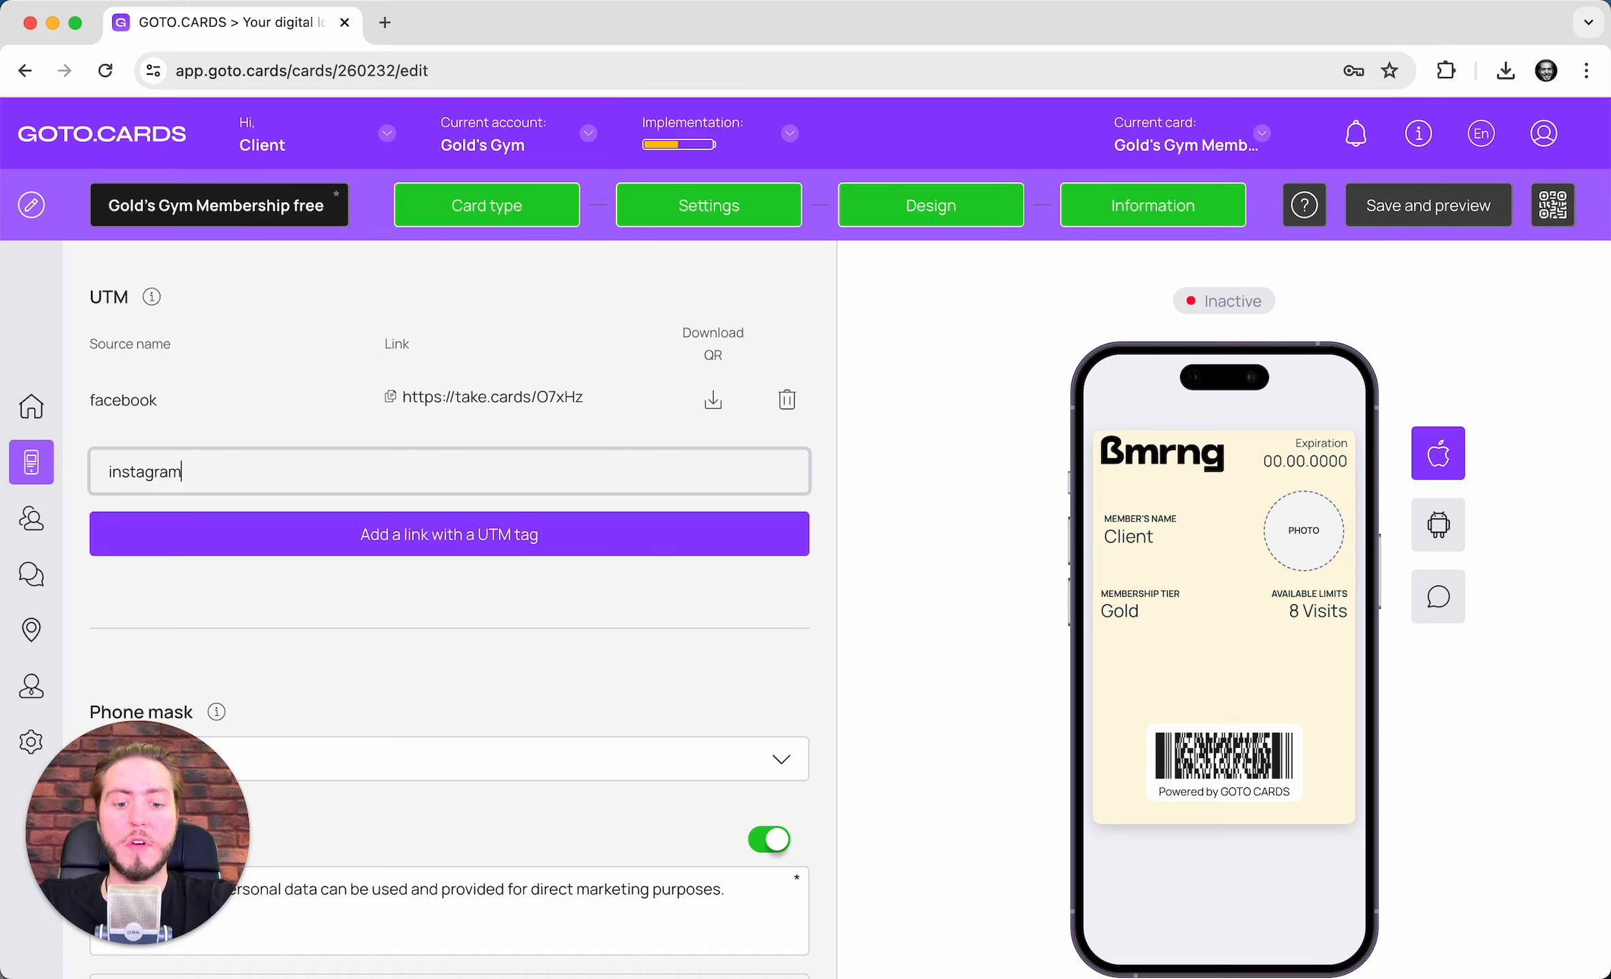
text(gram)
key(Return)
click(270, 533)
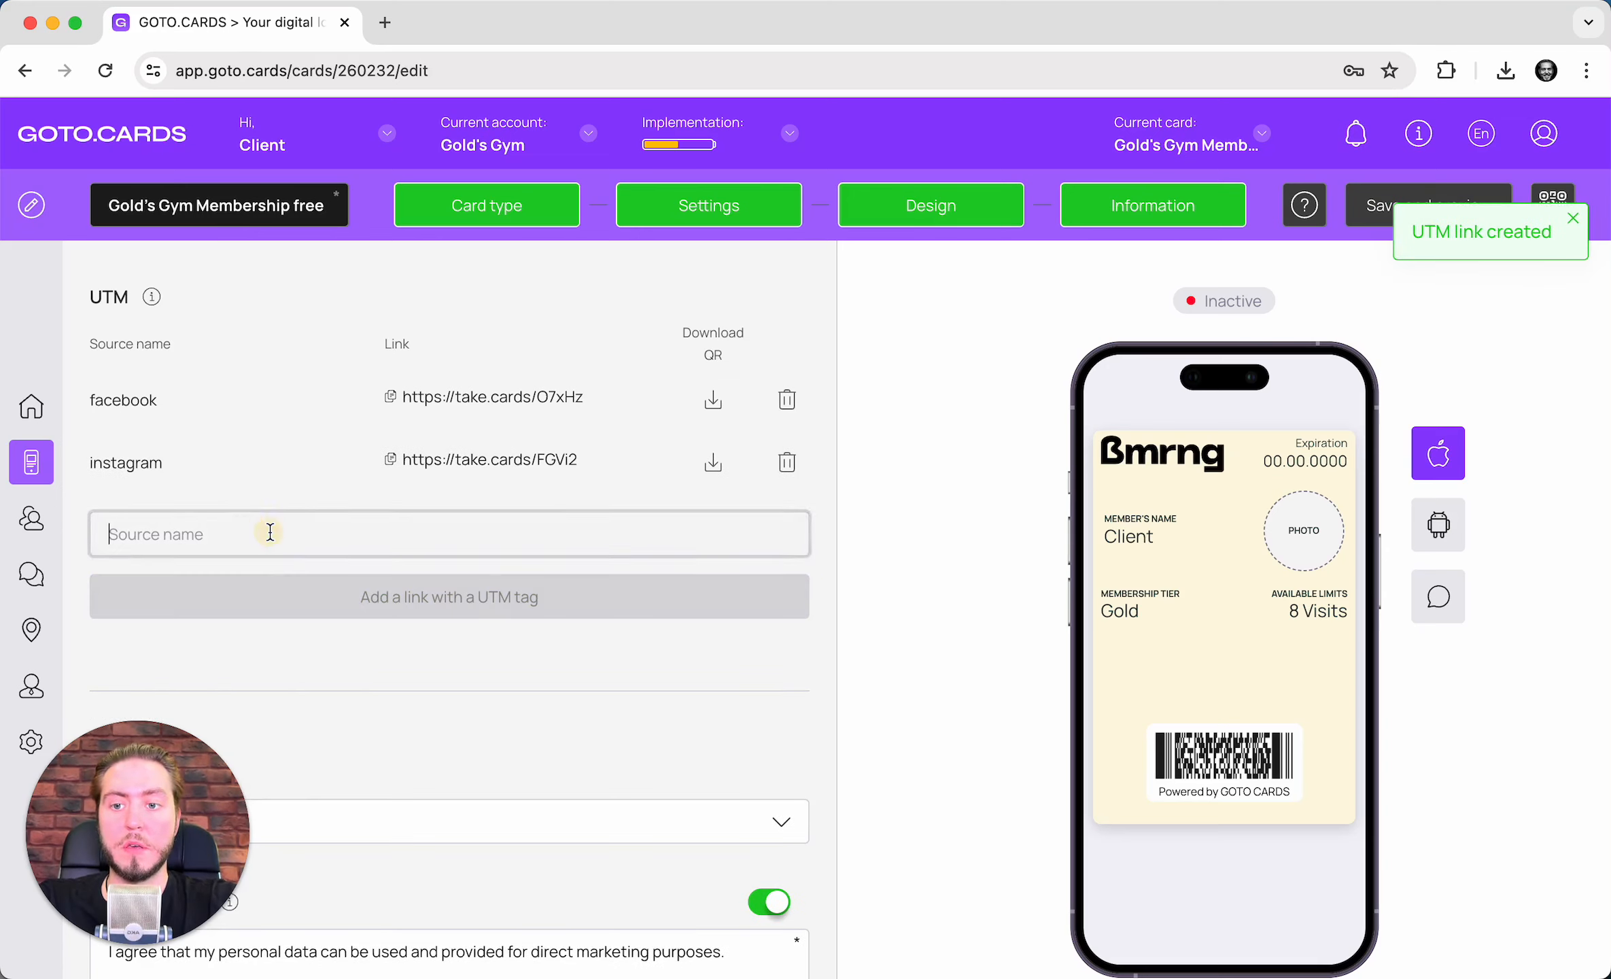
text(tiktok)
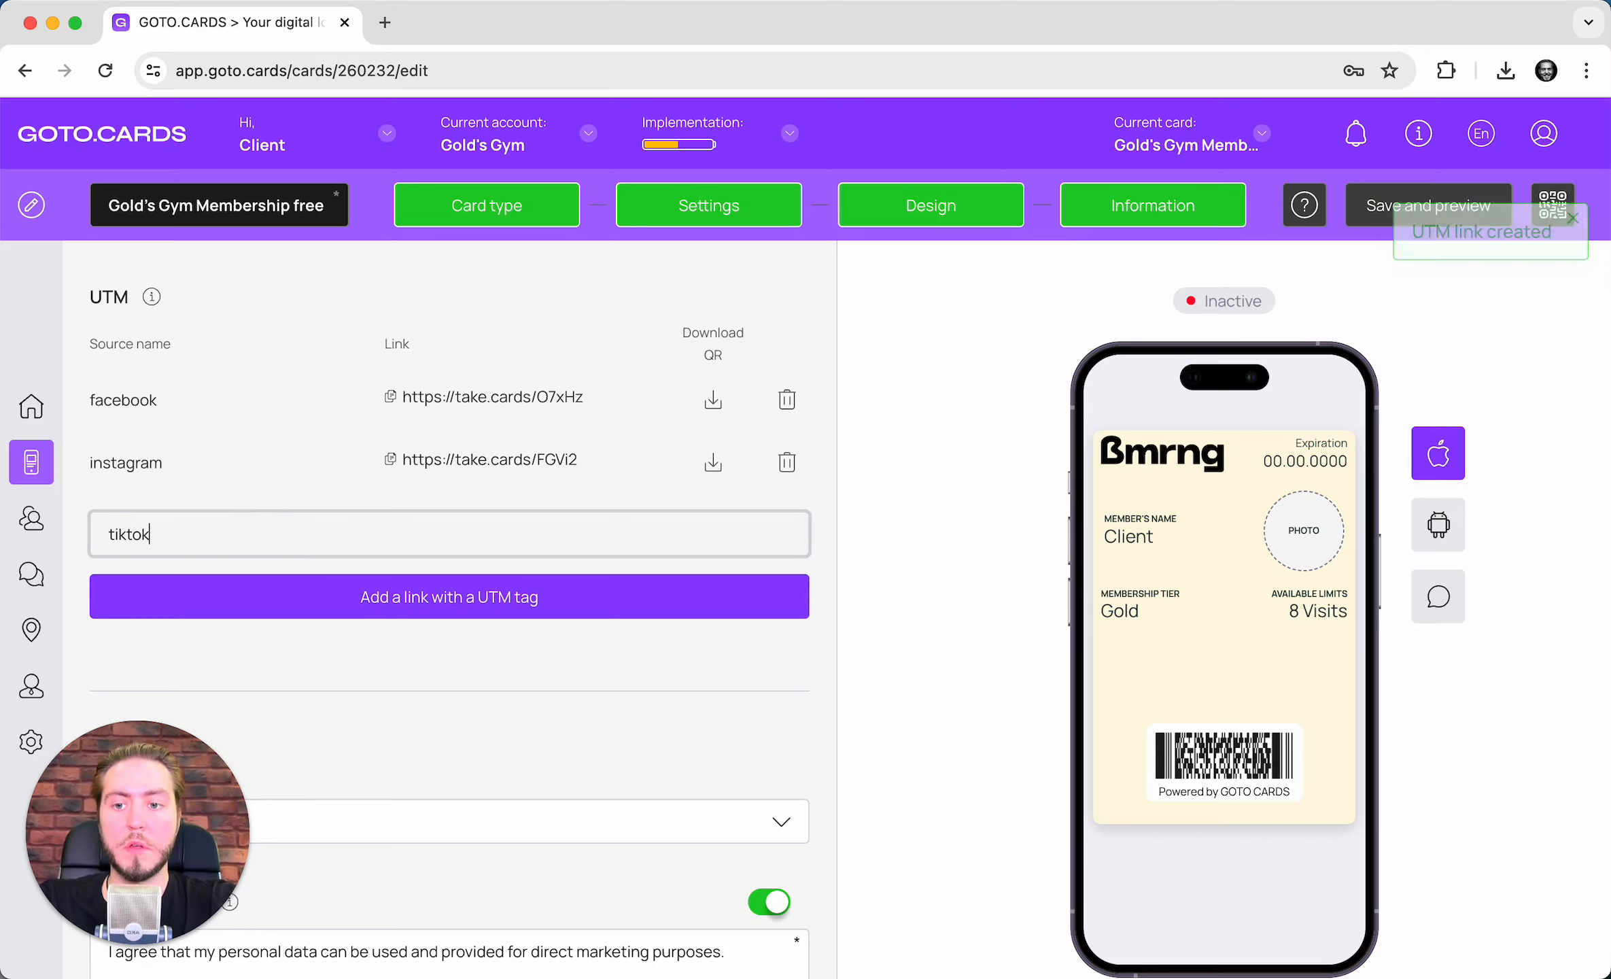
key(Return)
scroll(383, 372, down, 4)
scroll(658, 516, down, 2)
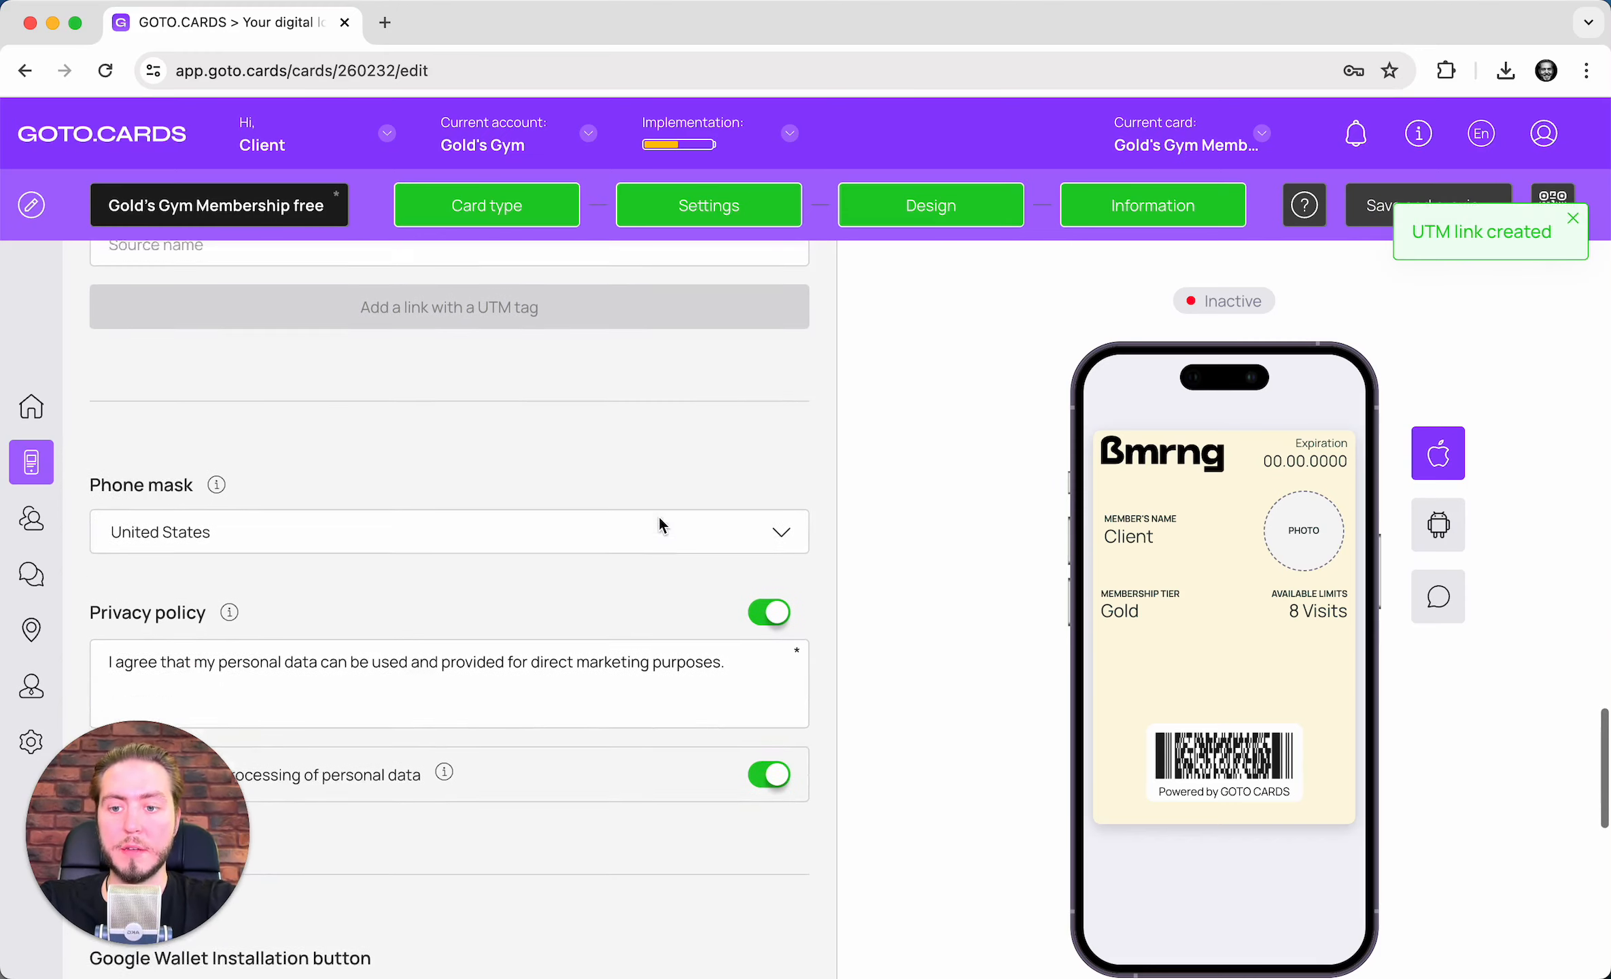
scroll(396, 528, down, 2)
scroll(253, 457, down, 7)
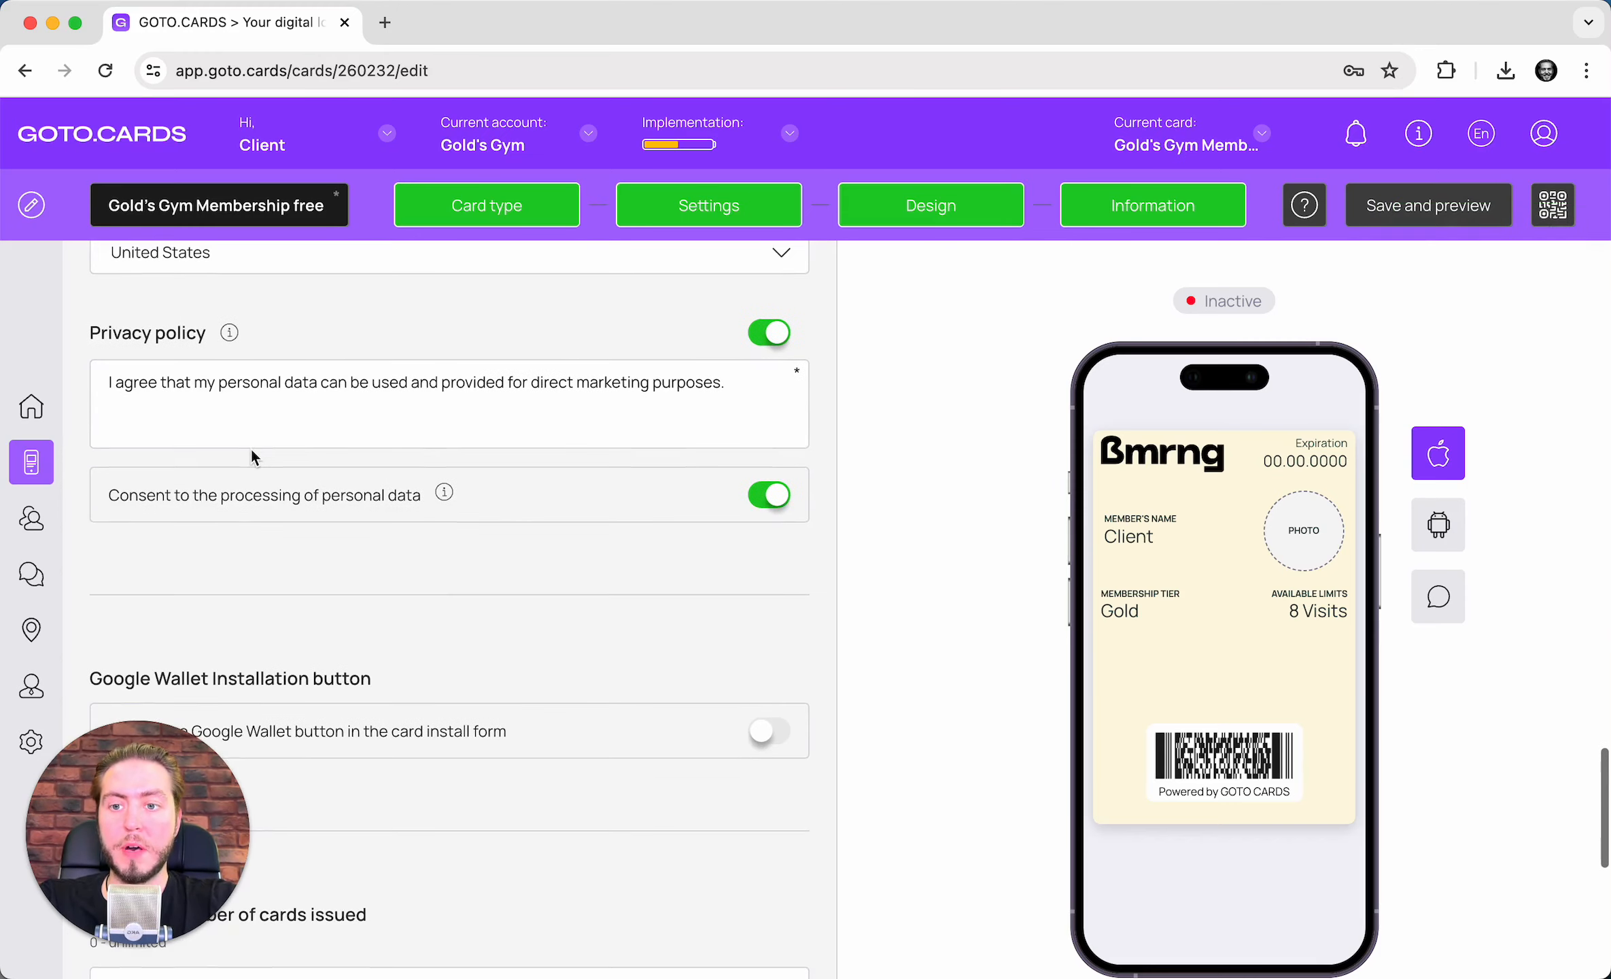
- Limit the number of cards issued to 20
scroll(597, 439, down, 4)
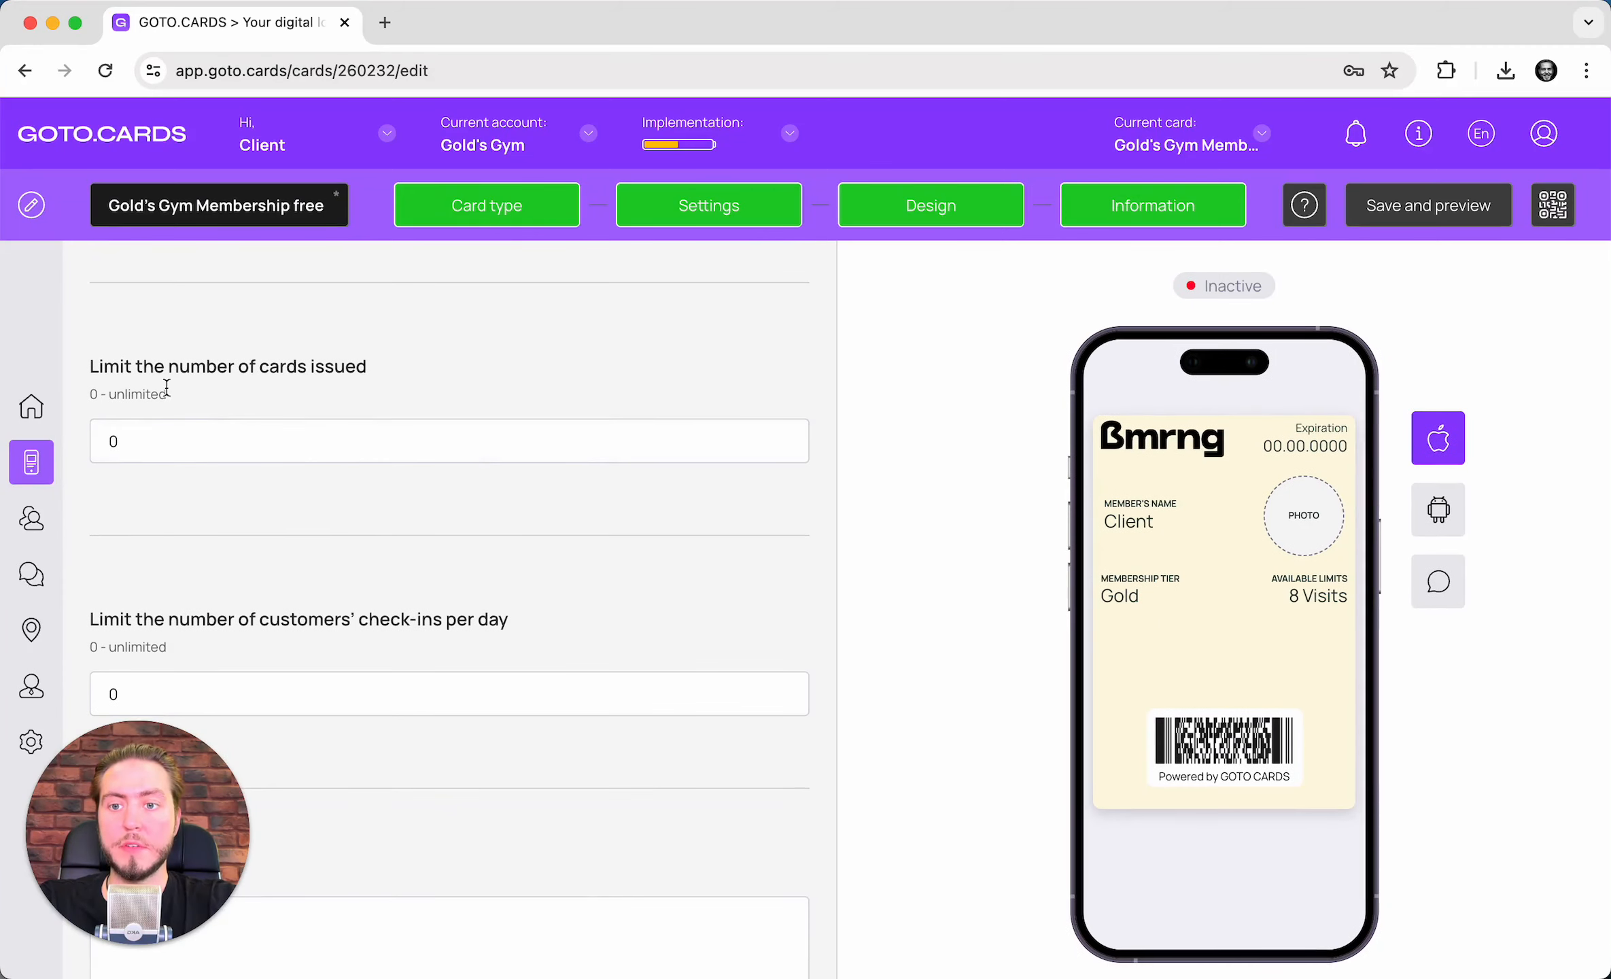
double_click(231, 446)
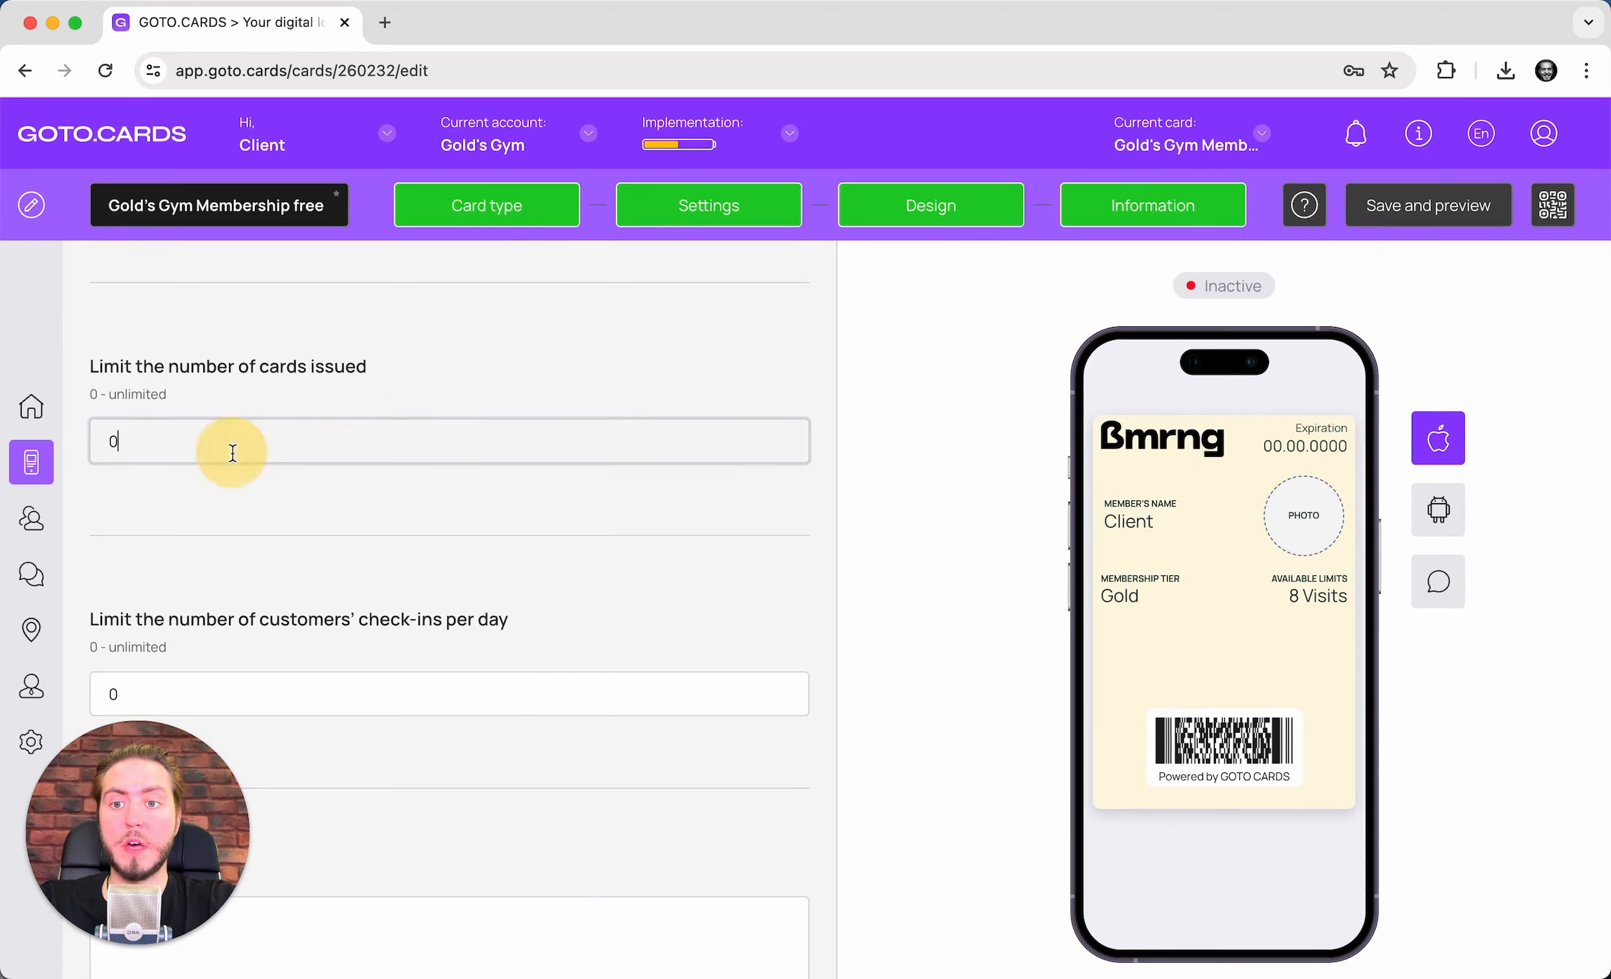
text(20)
click(474, 547)
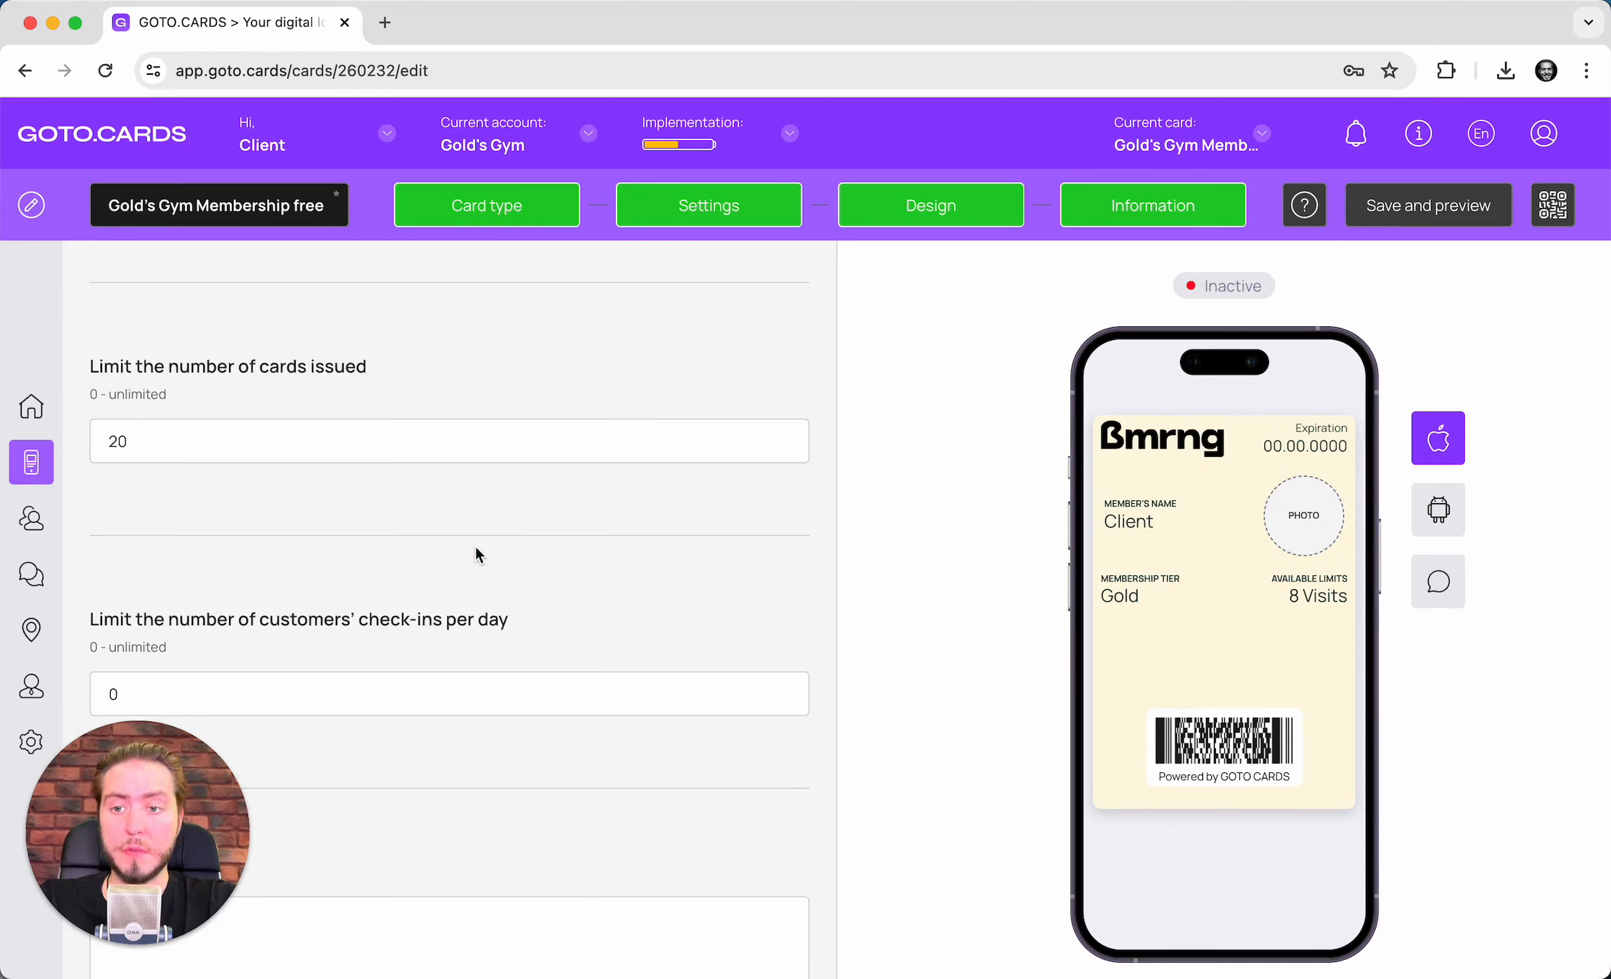
- Set the daily check-in limit to 1 and continue to the Design step
scroll(476, 551, down, 4)
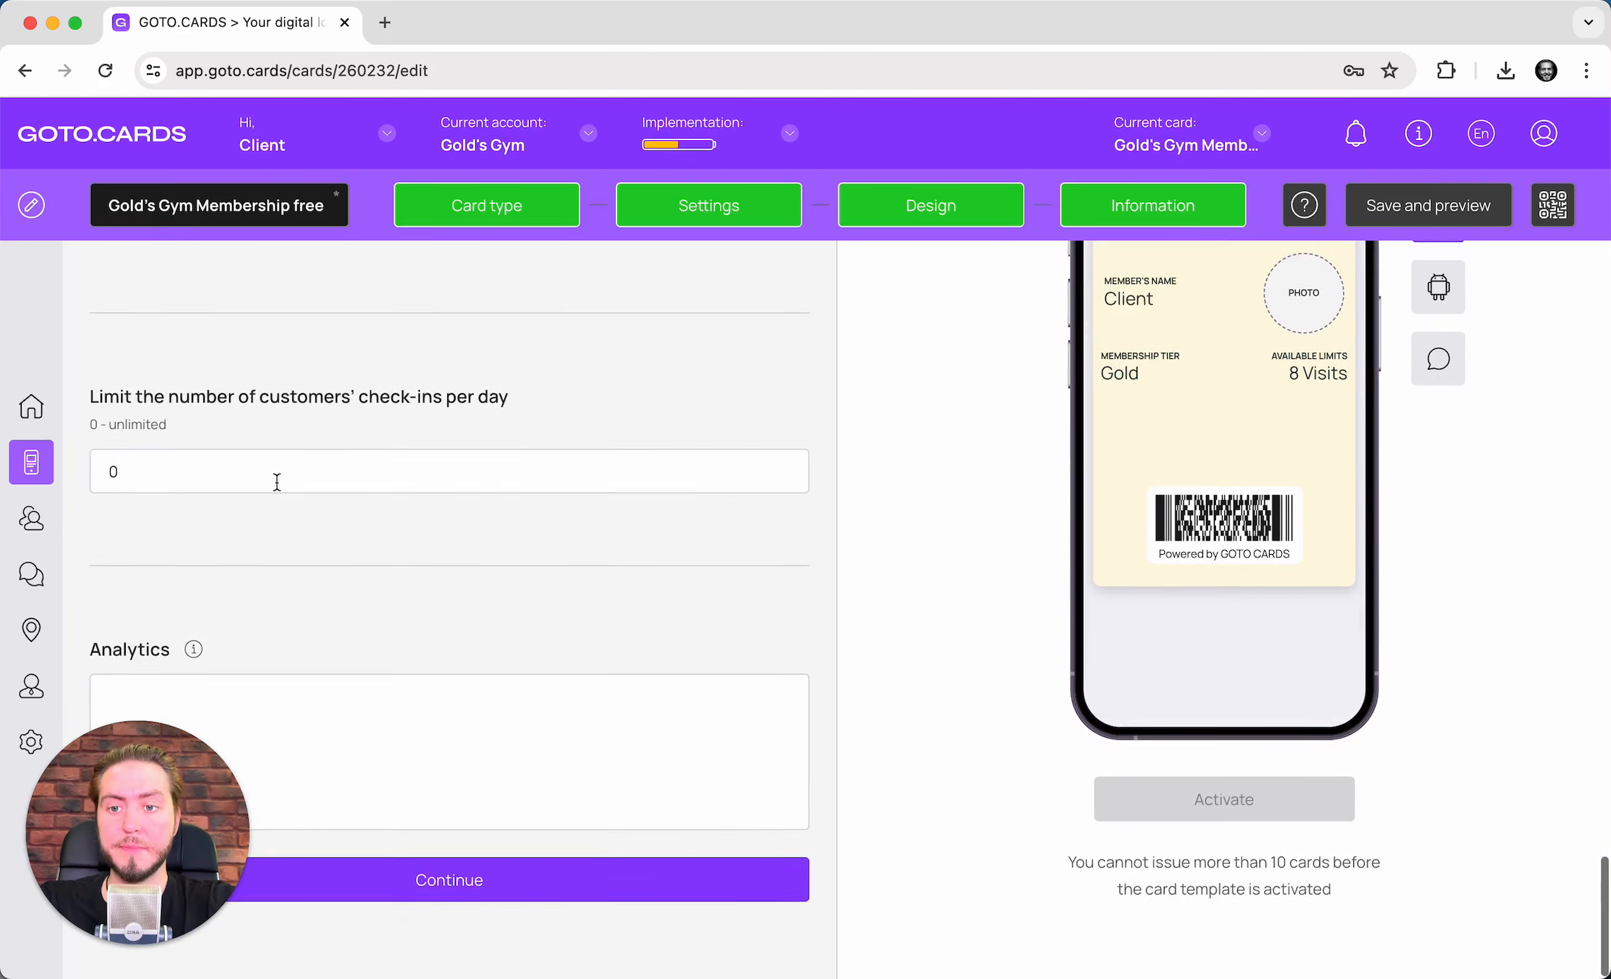
double_click(271, 475)
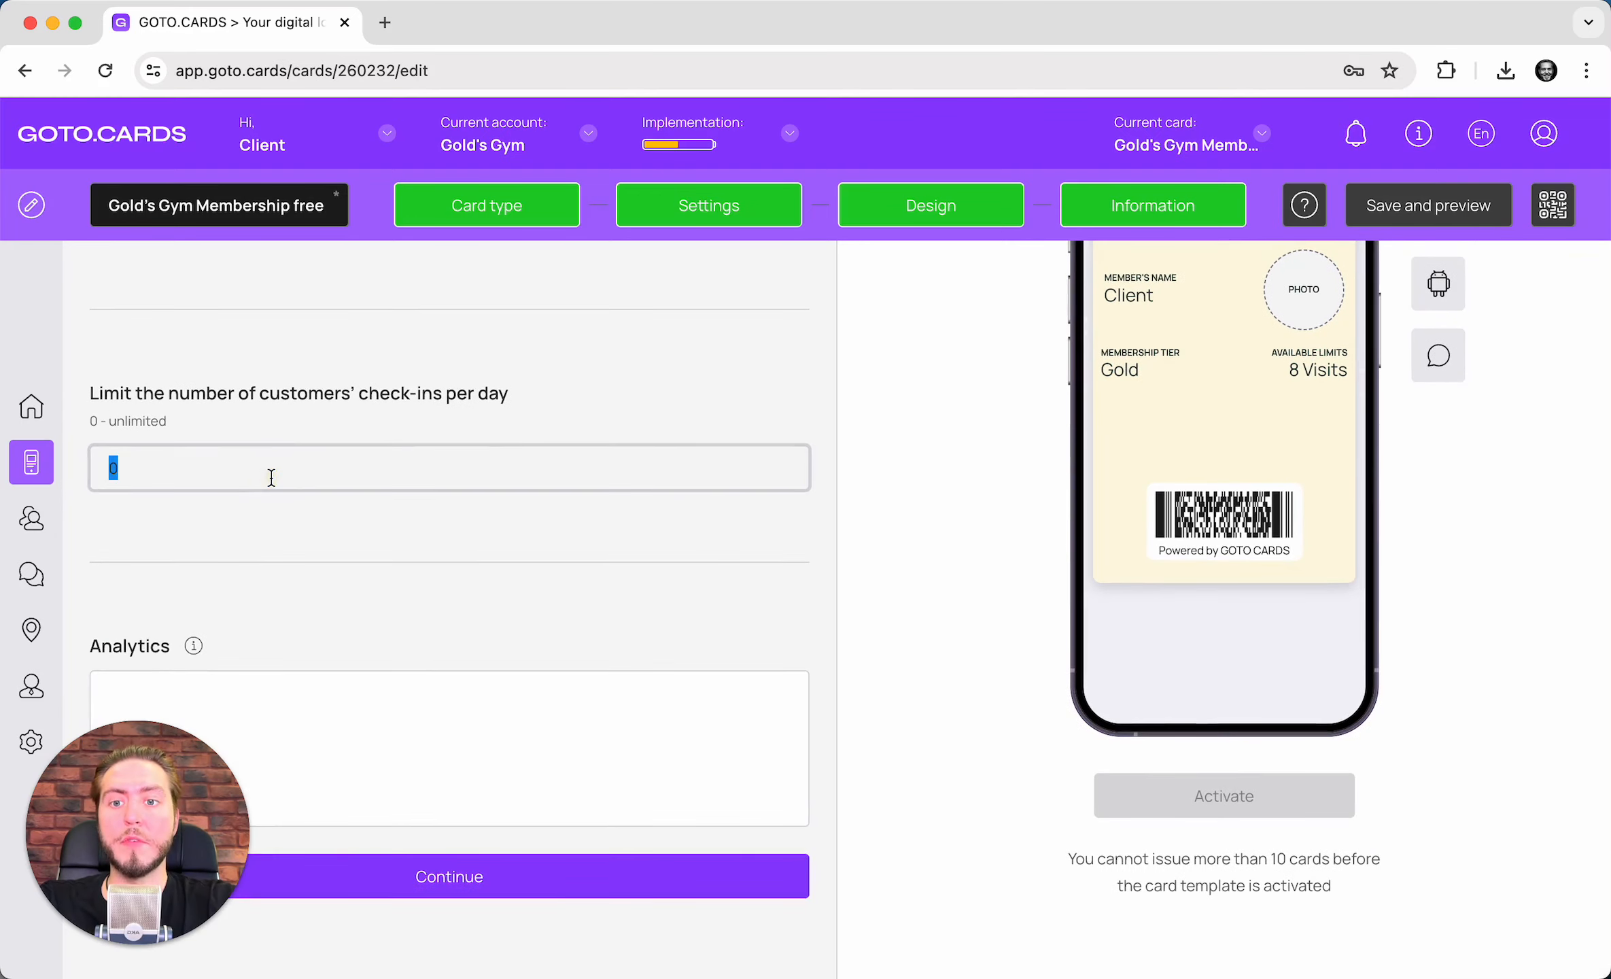
click(396, 506)
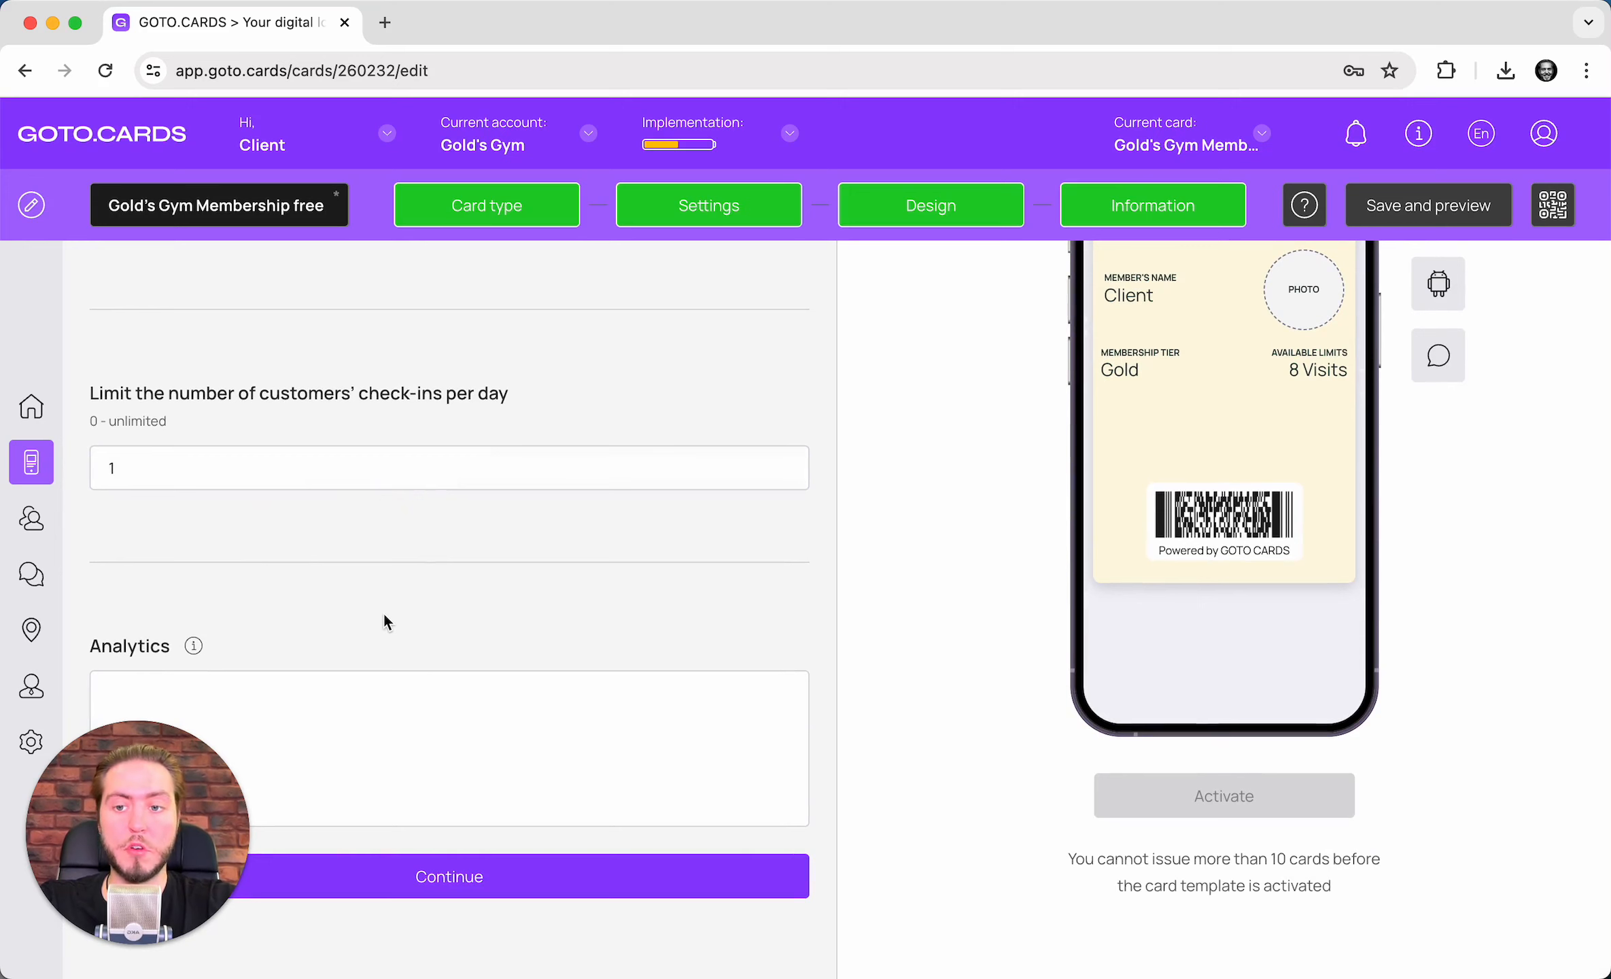
scroll(384, 614, down, 1)
scroll(385, 614, down, 1)
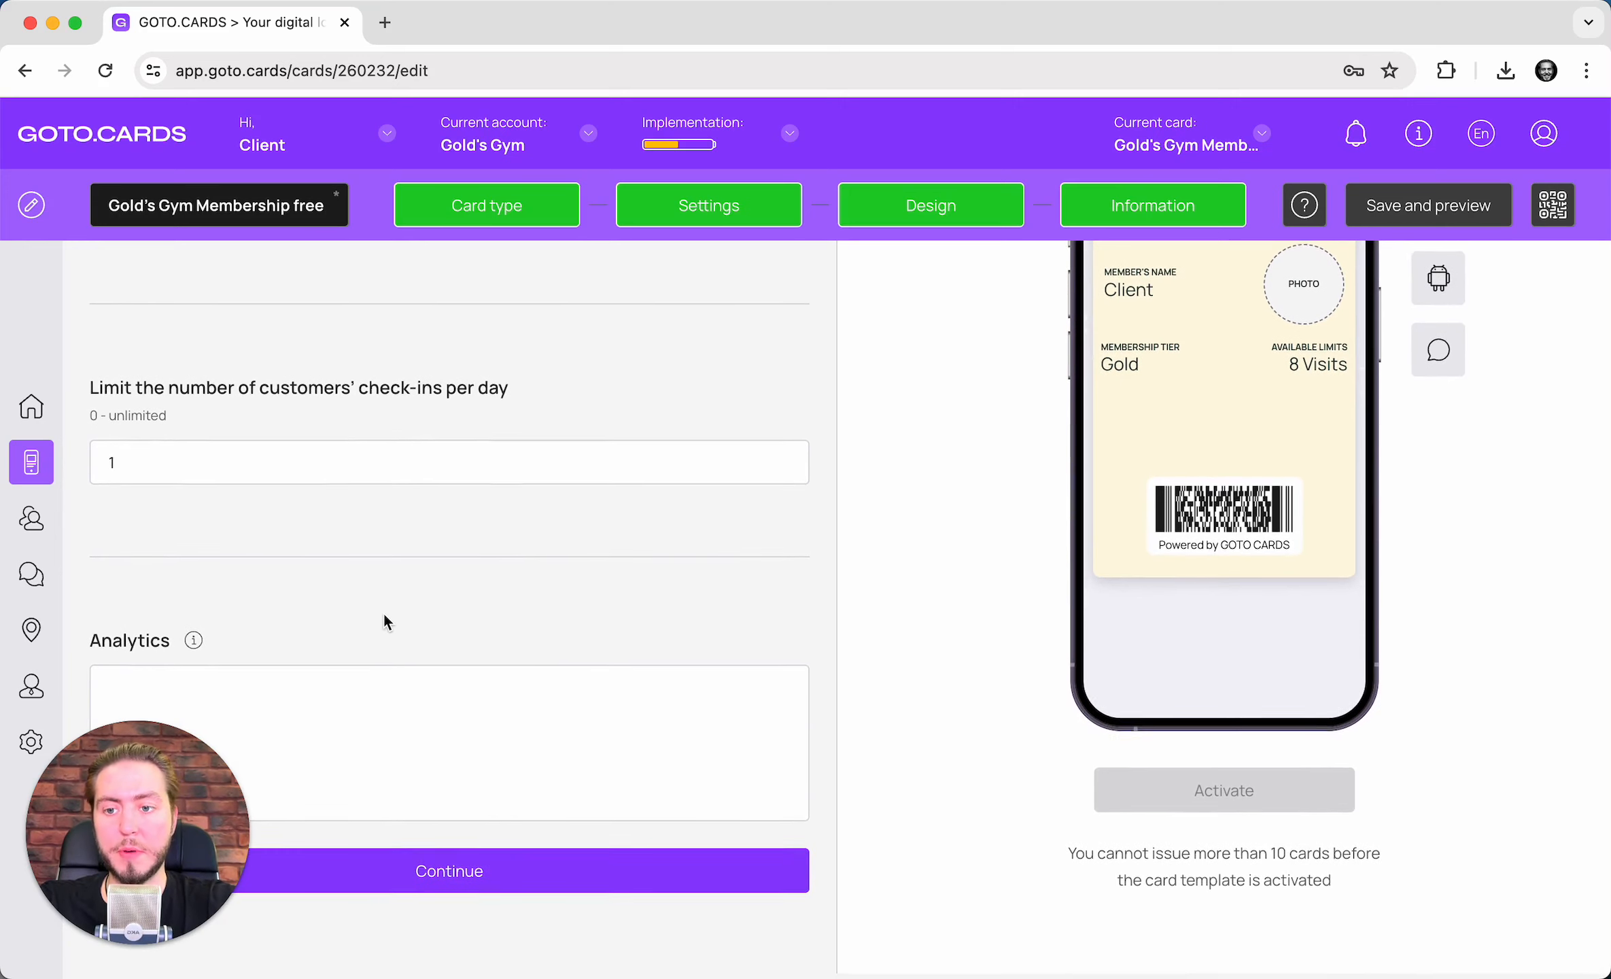
click(471, 872)
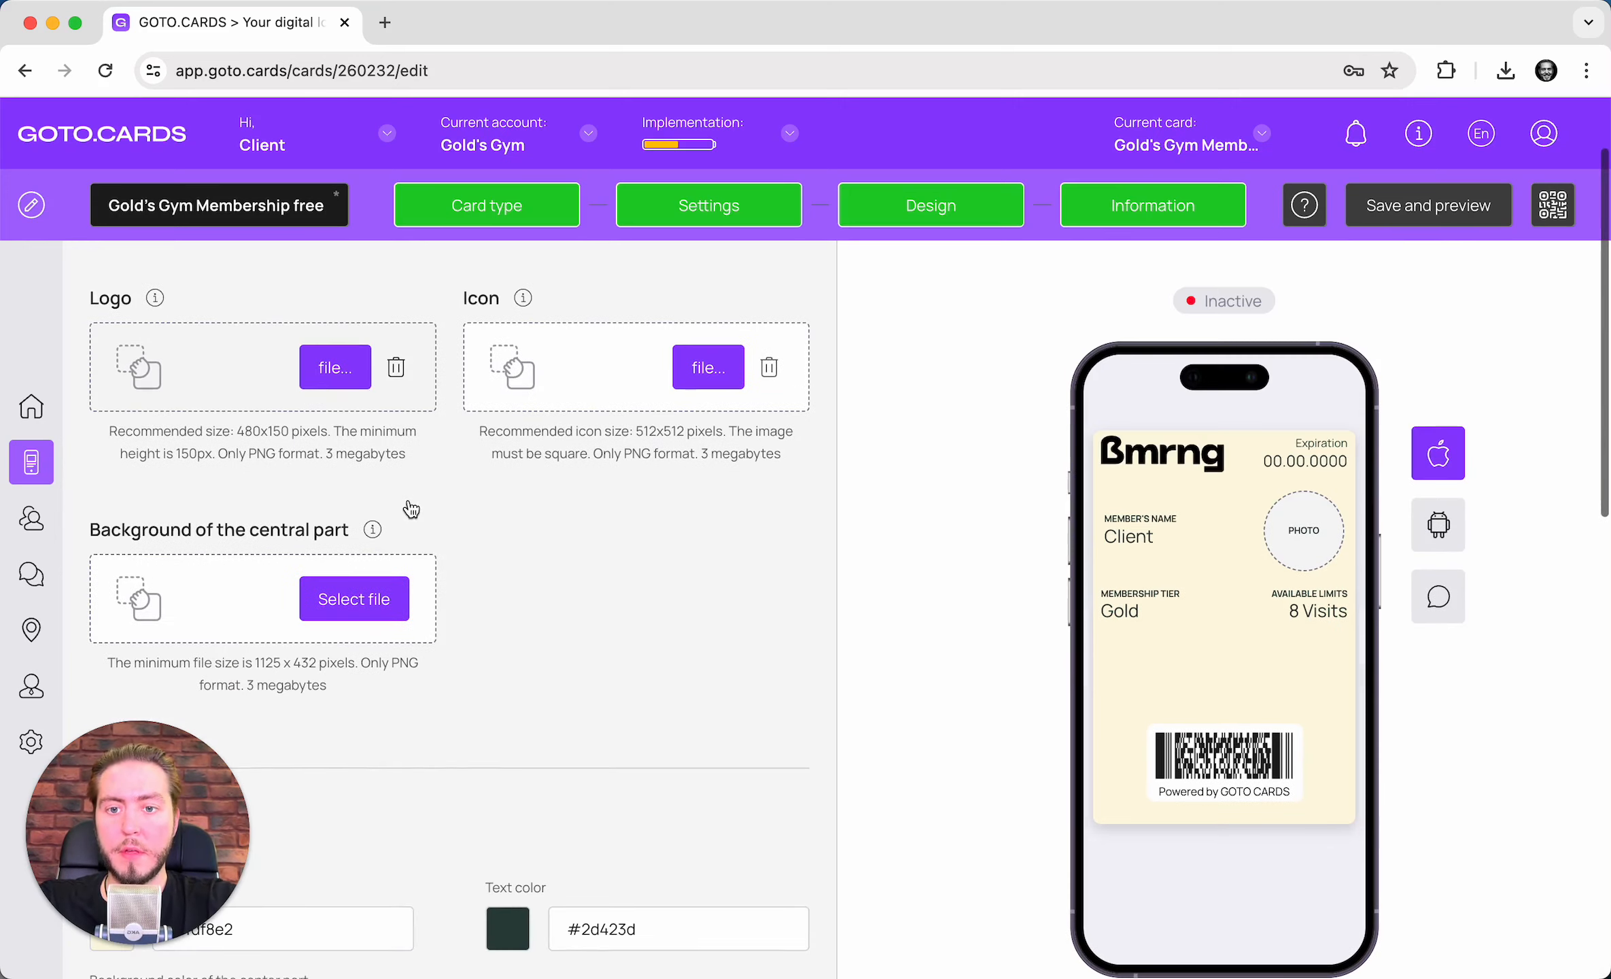
- Change the second card field from Available limits to an unused field
scroll(537, 367, down, 6)
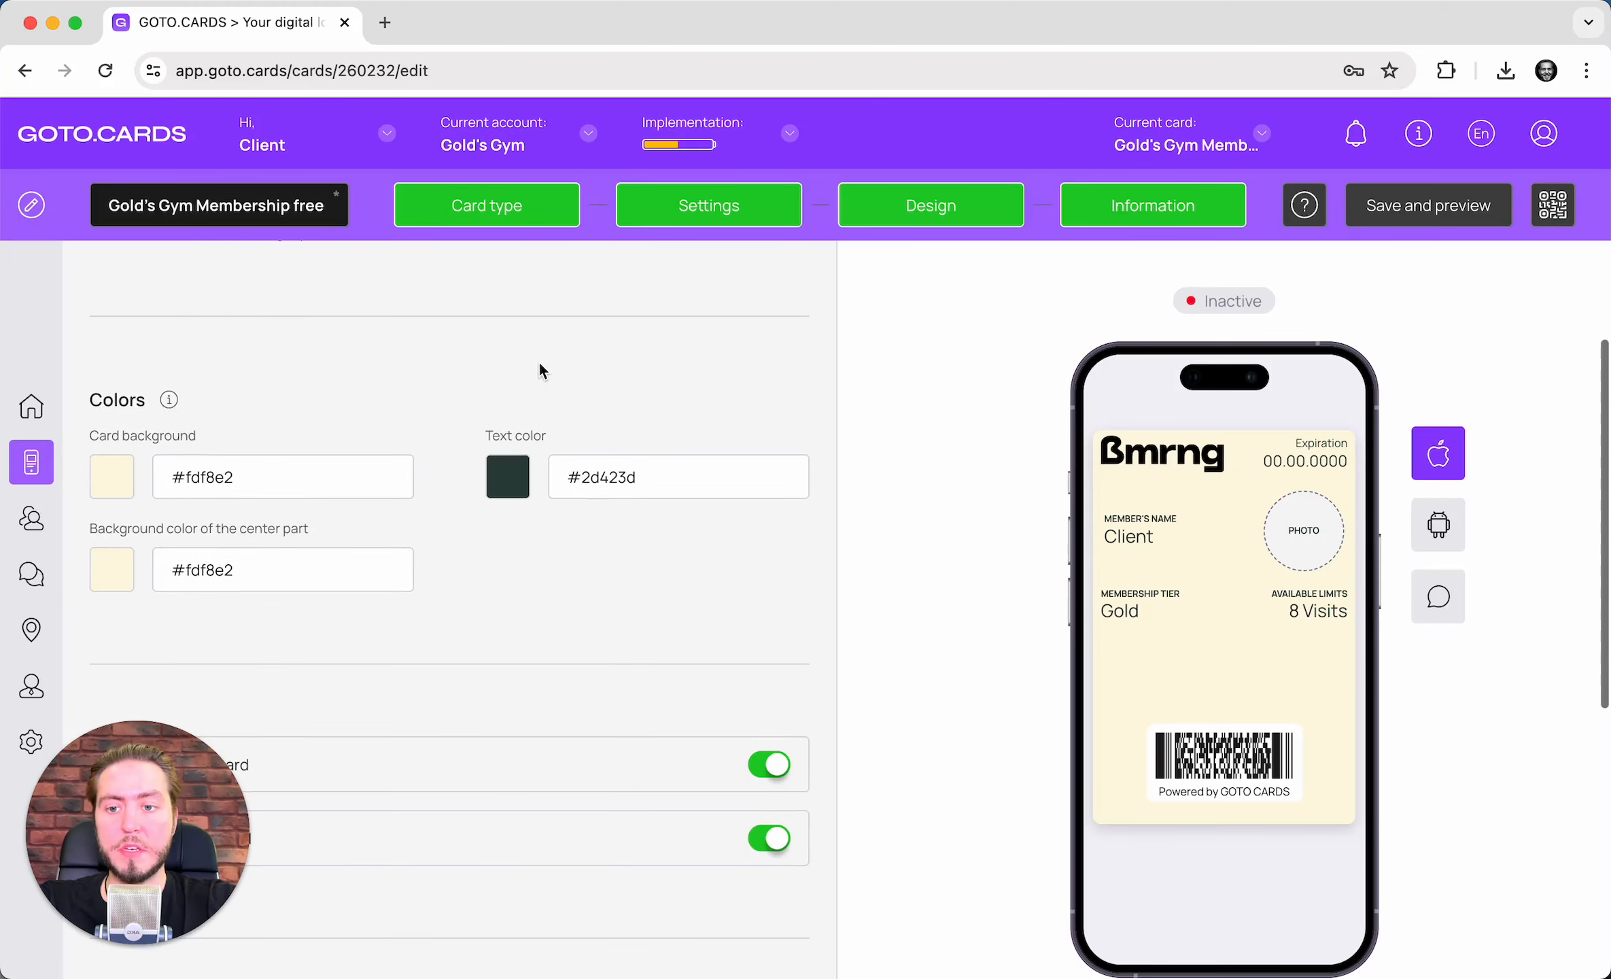
scroll(541, 367, down, 5)
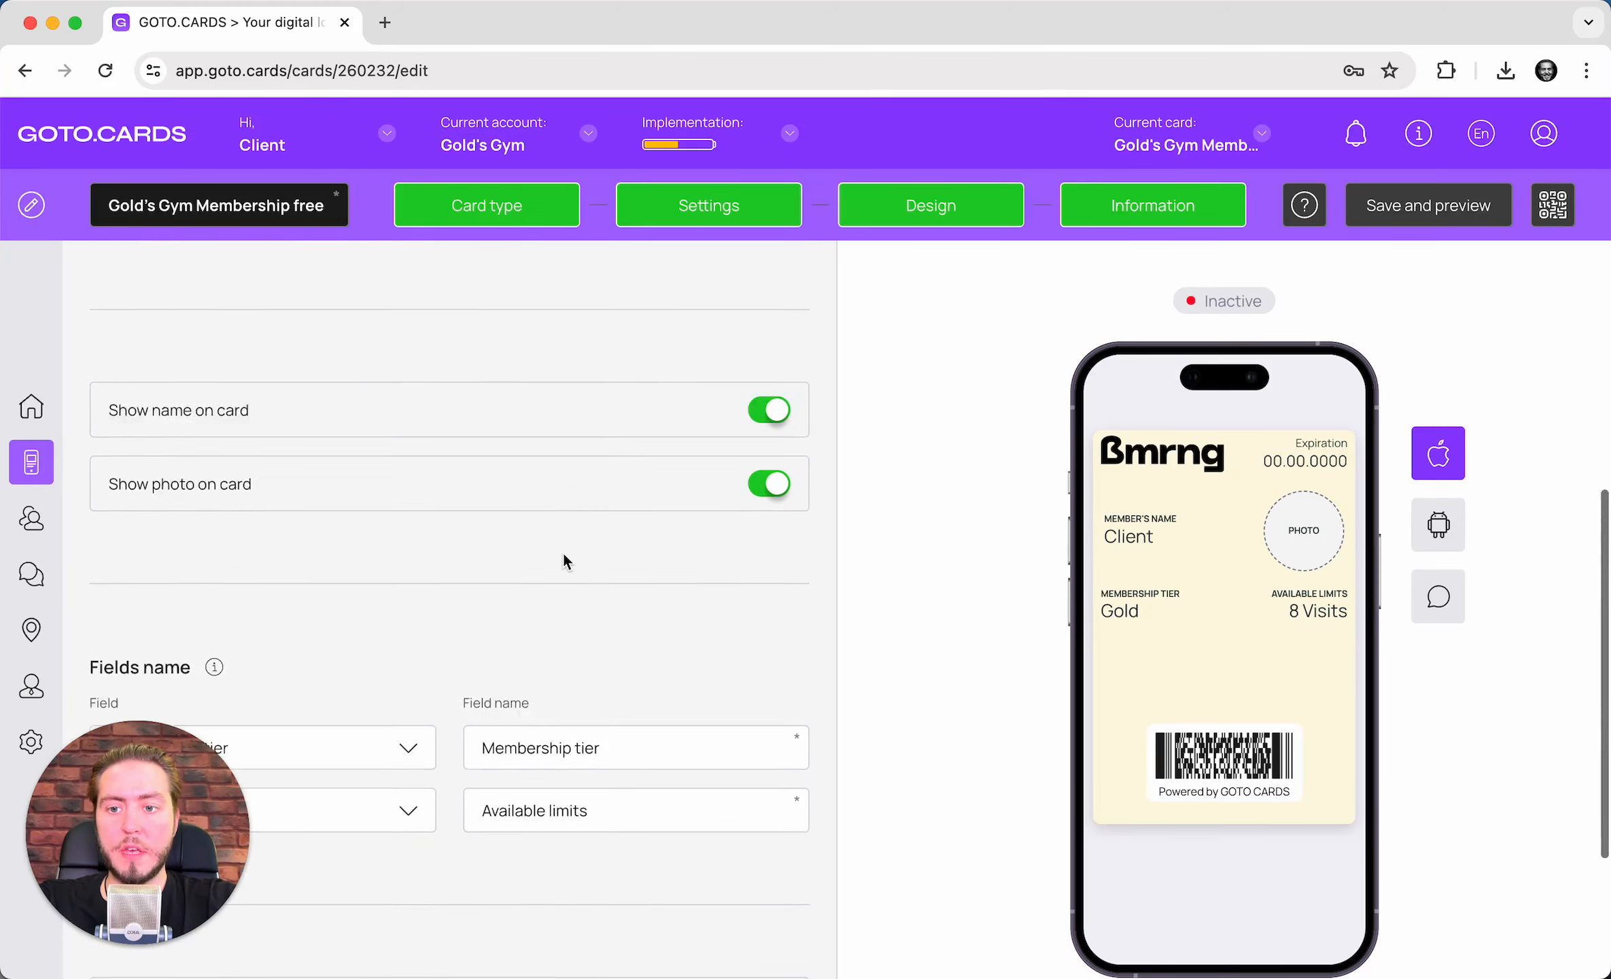
scroll(564, 560, down, 2)
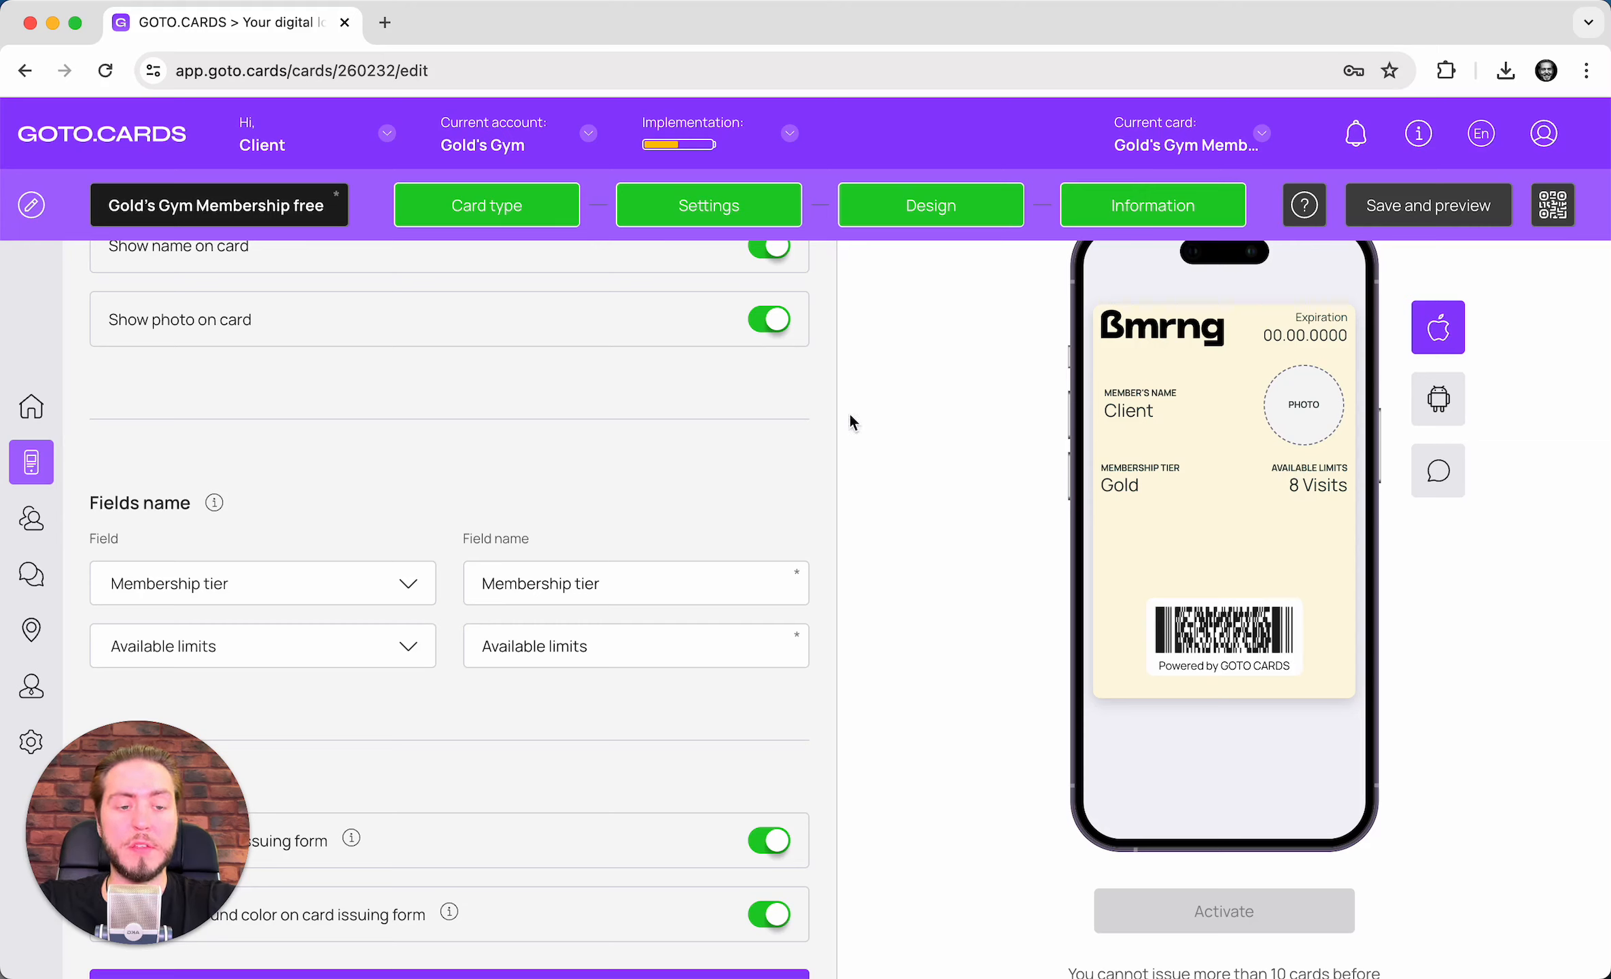
click(262, 653)
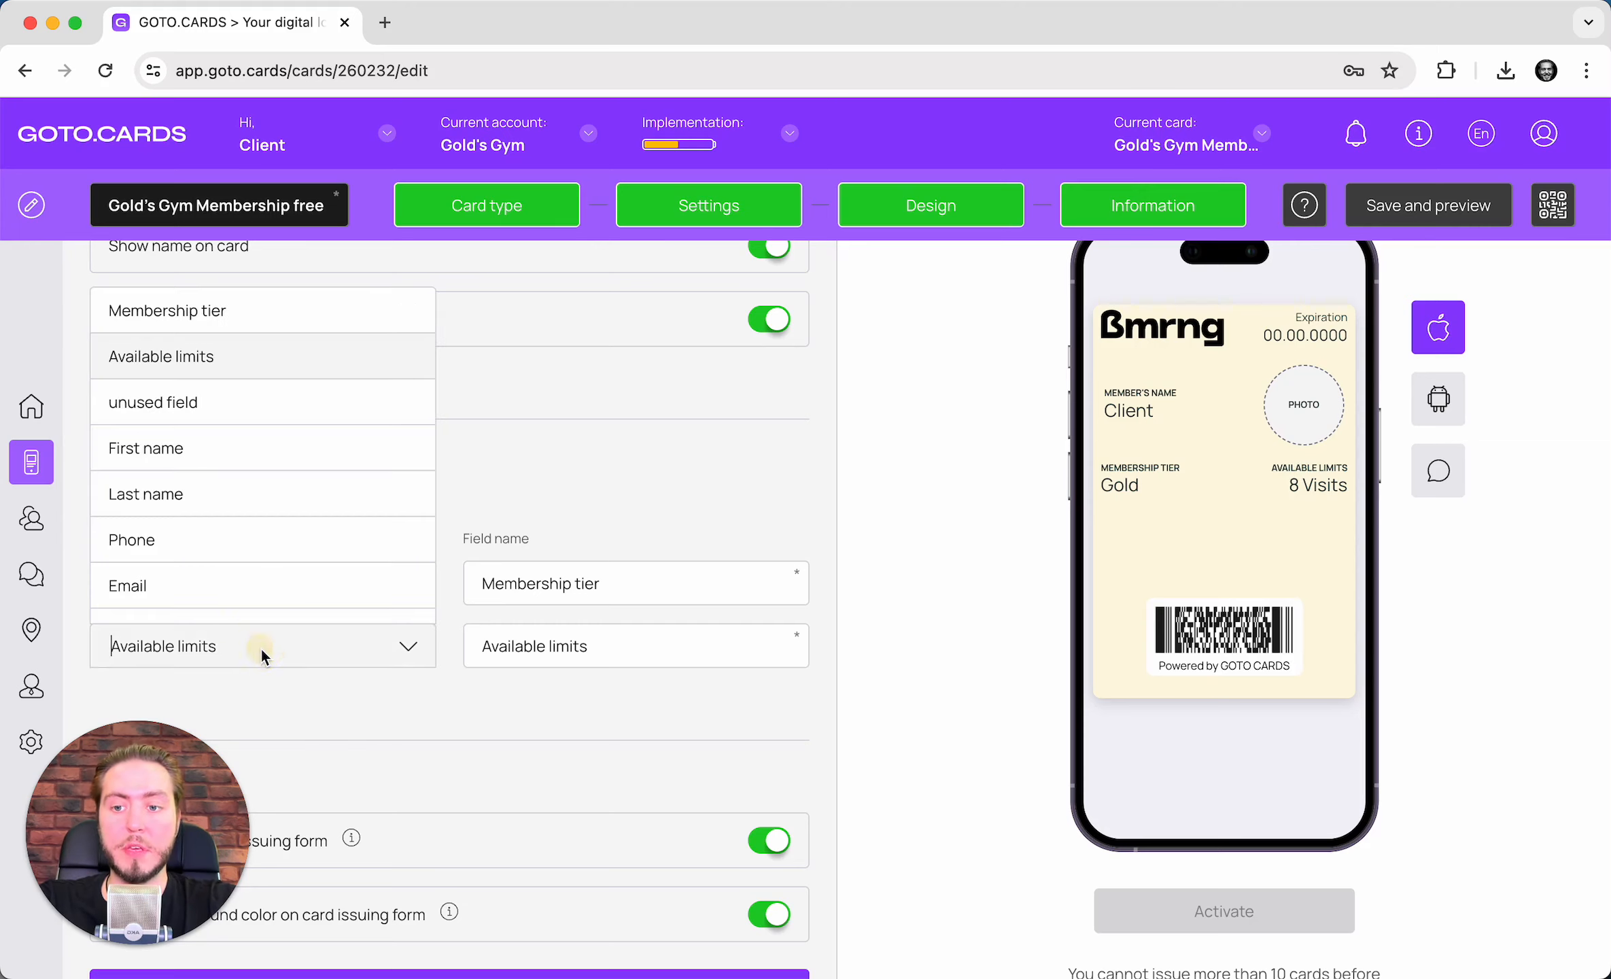
click(265, 410)
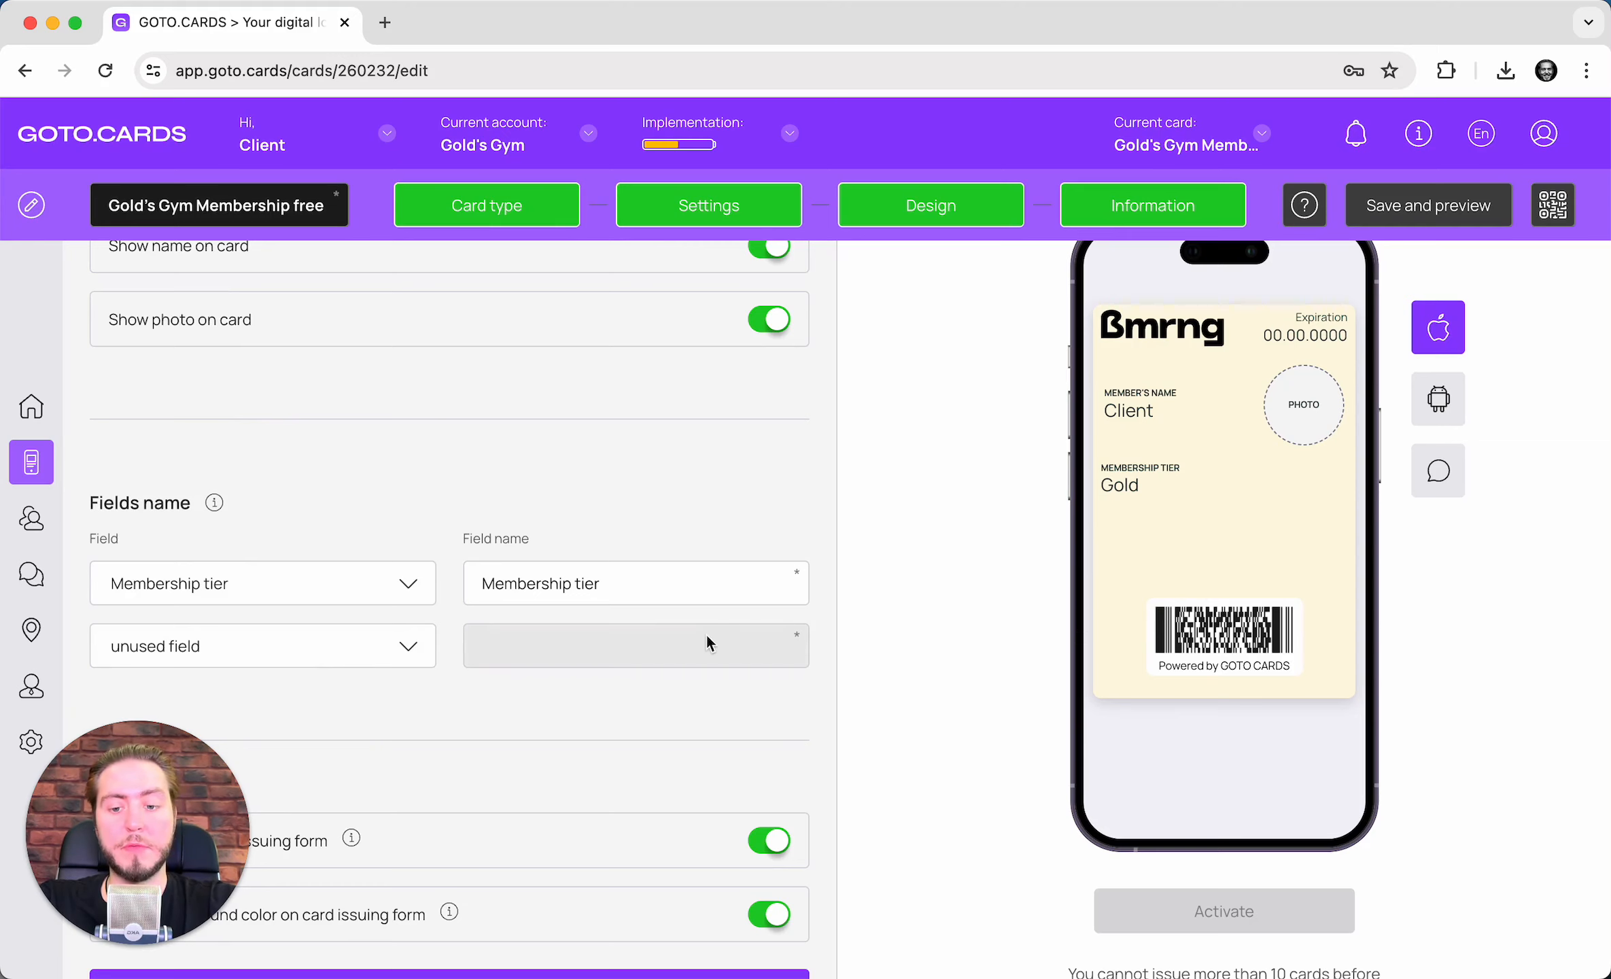
scroll(445, 731, down, 2)
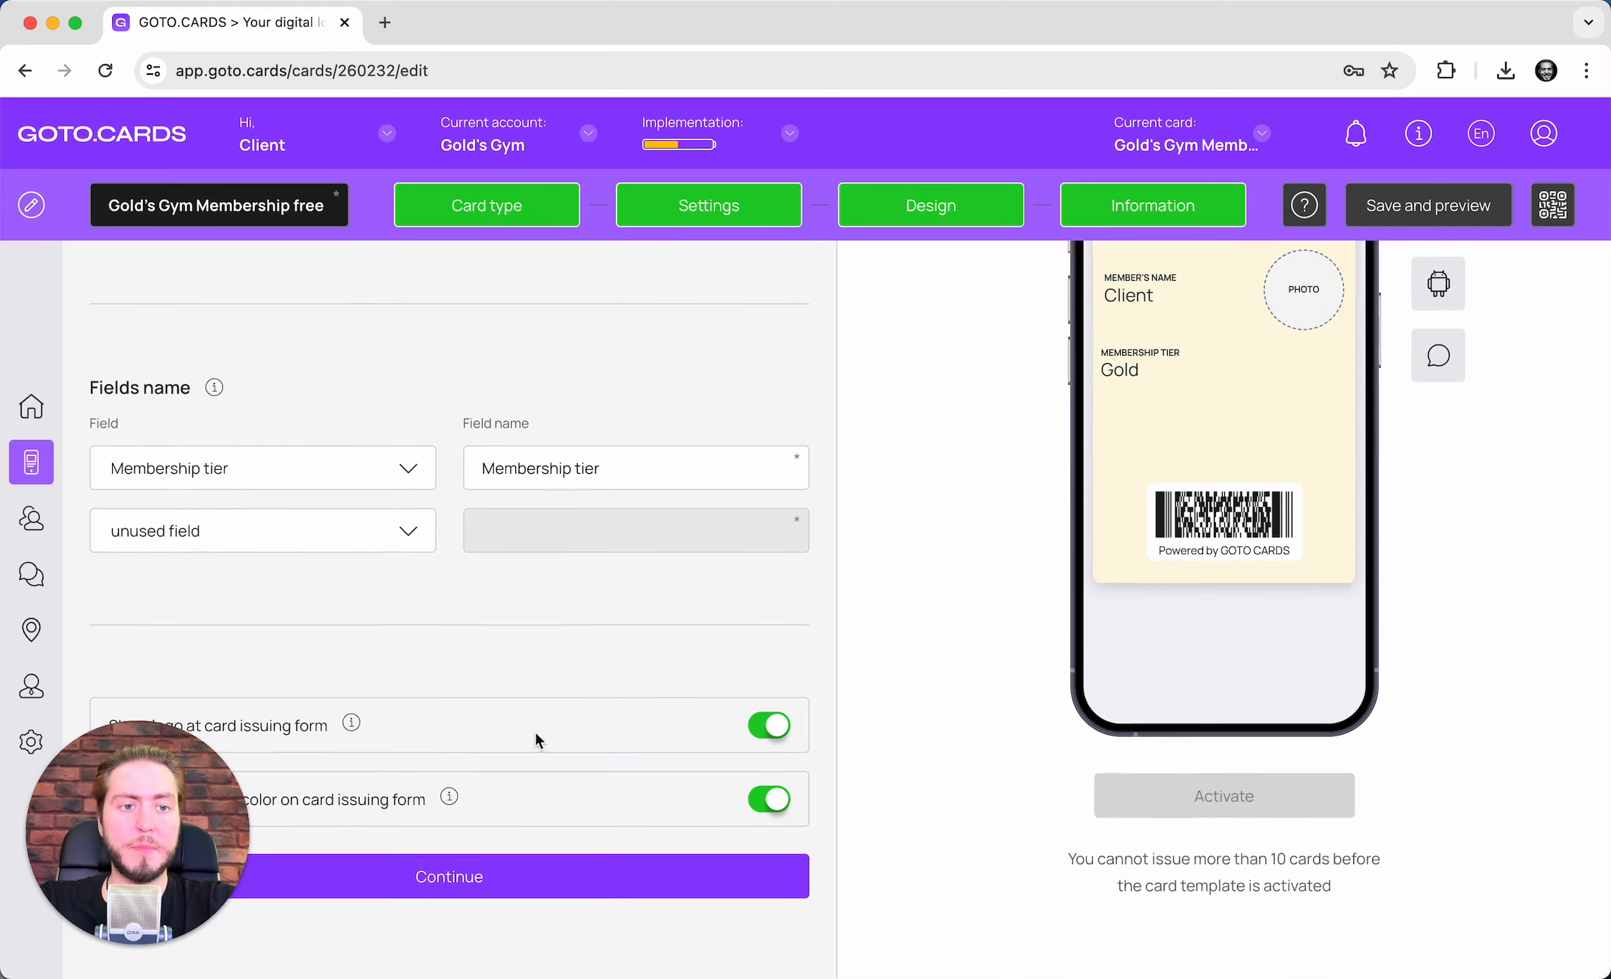
- Move to the Information step, review it down to Issuer information, and finish the card setup
click(547, 887)
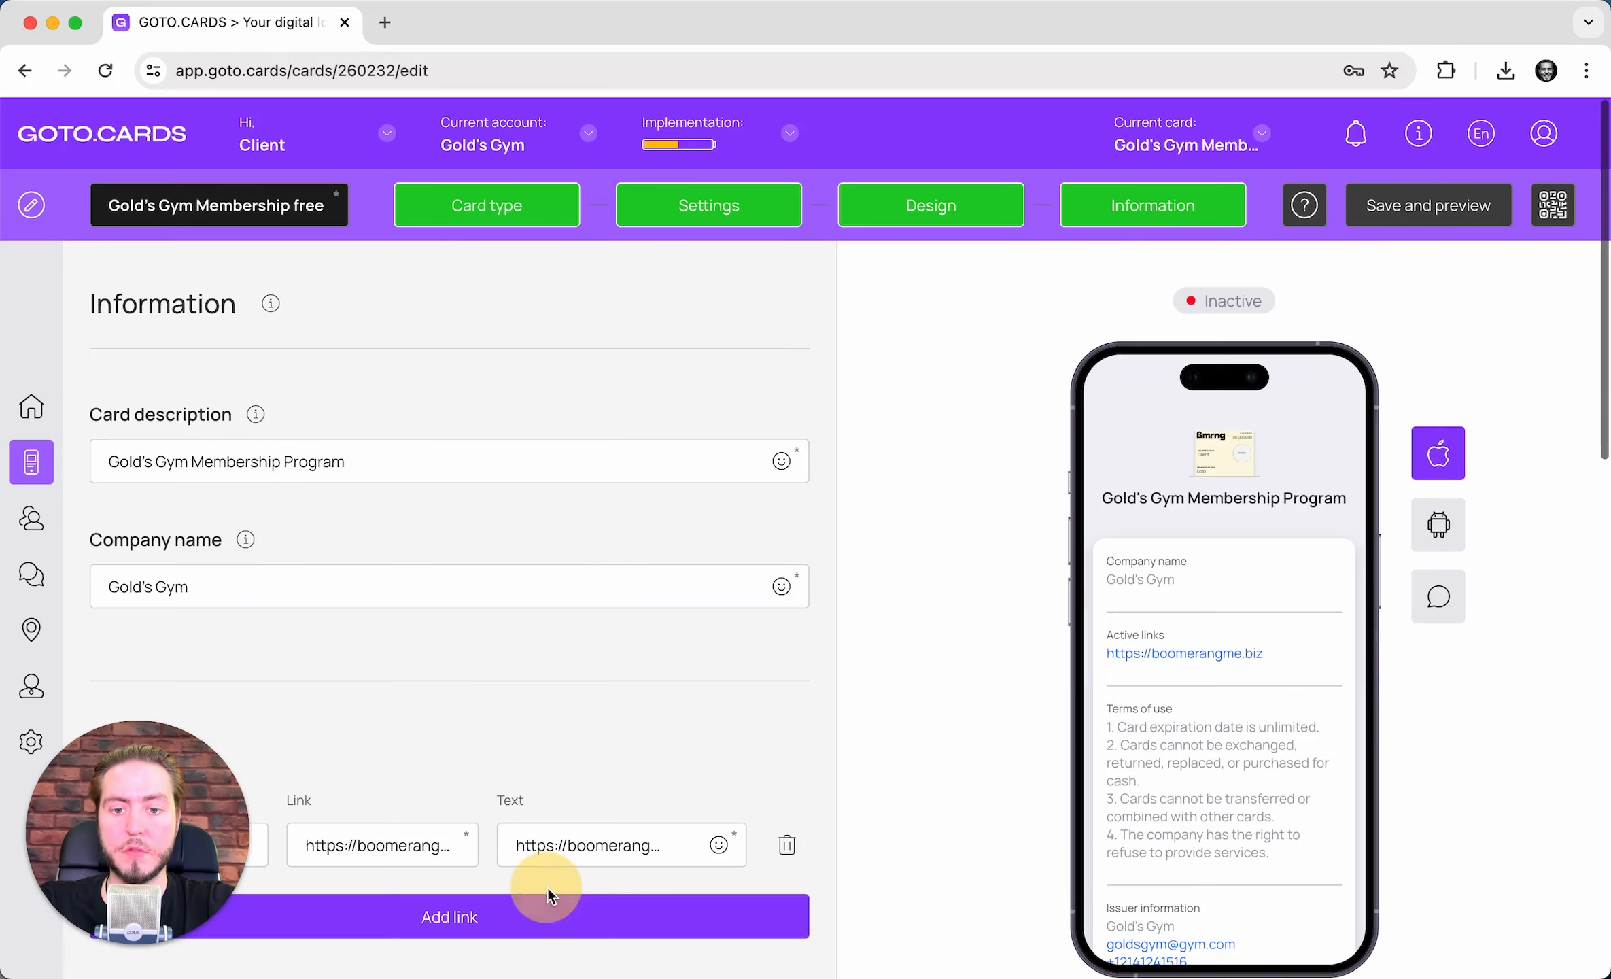
scroll(602, 551, down, 1)
scroll(602, 551, down, 9)
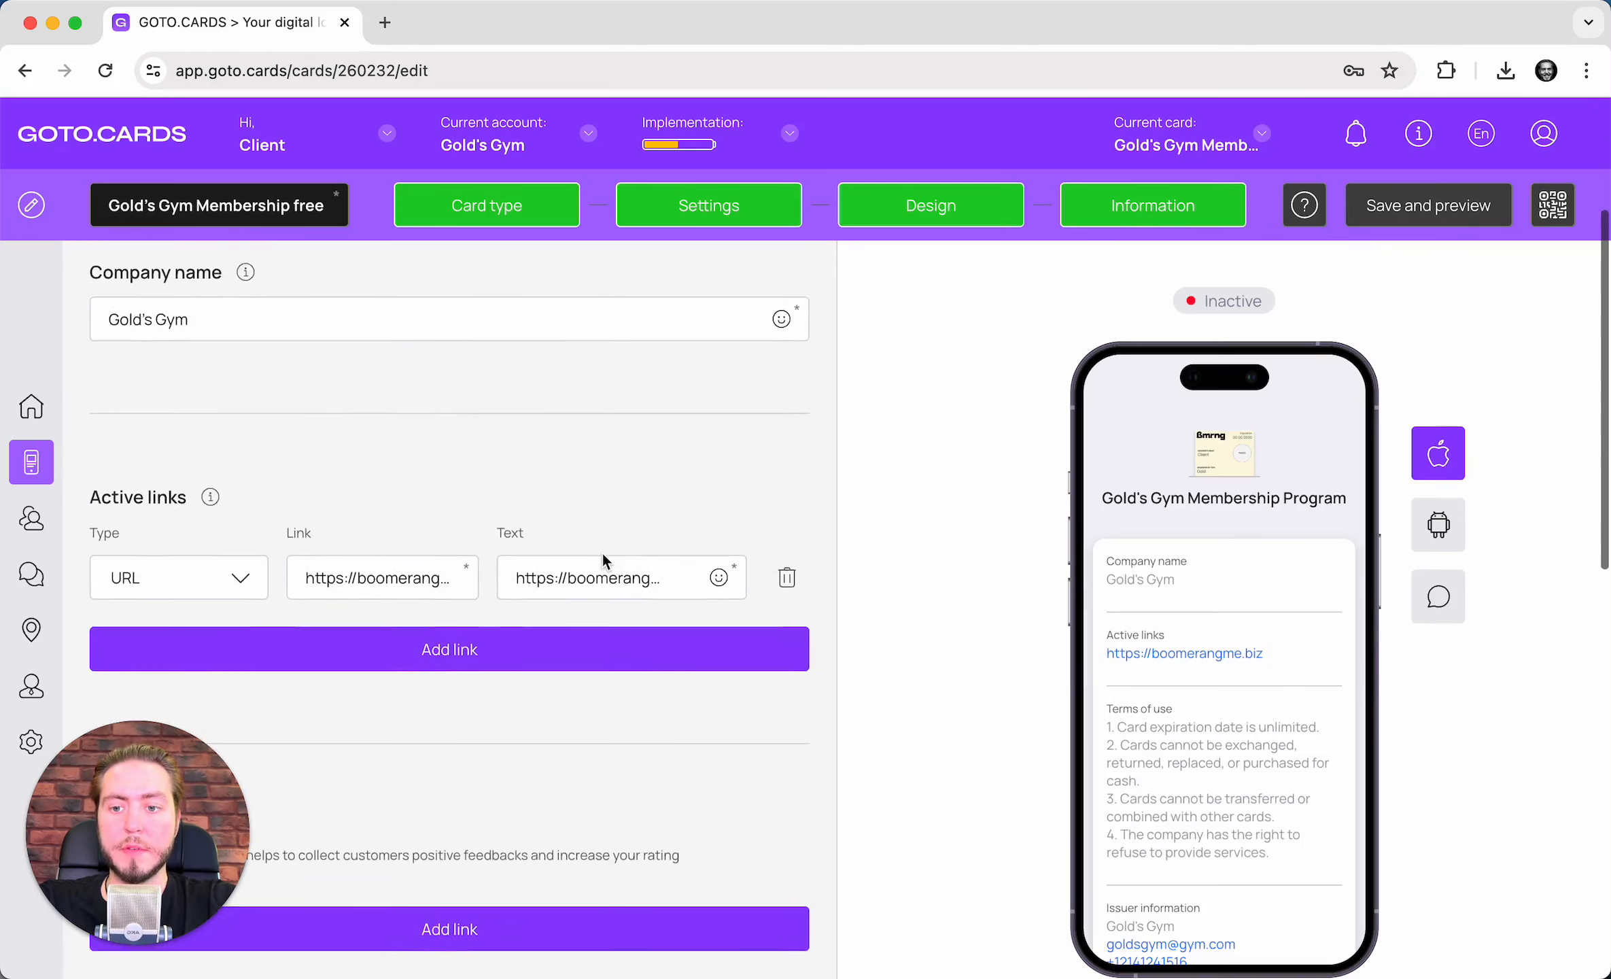
scroll(602, 561, down, 8)
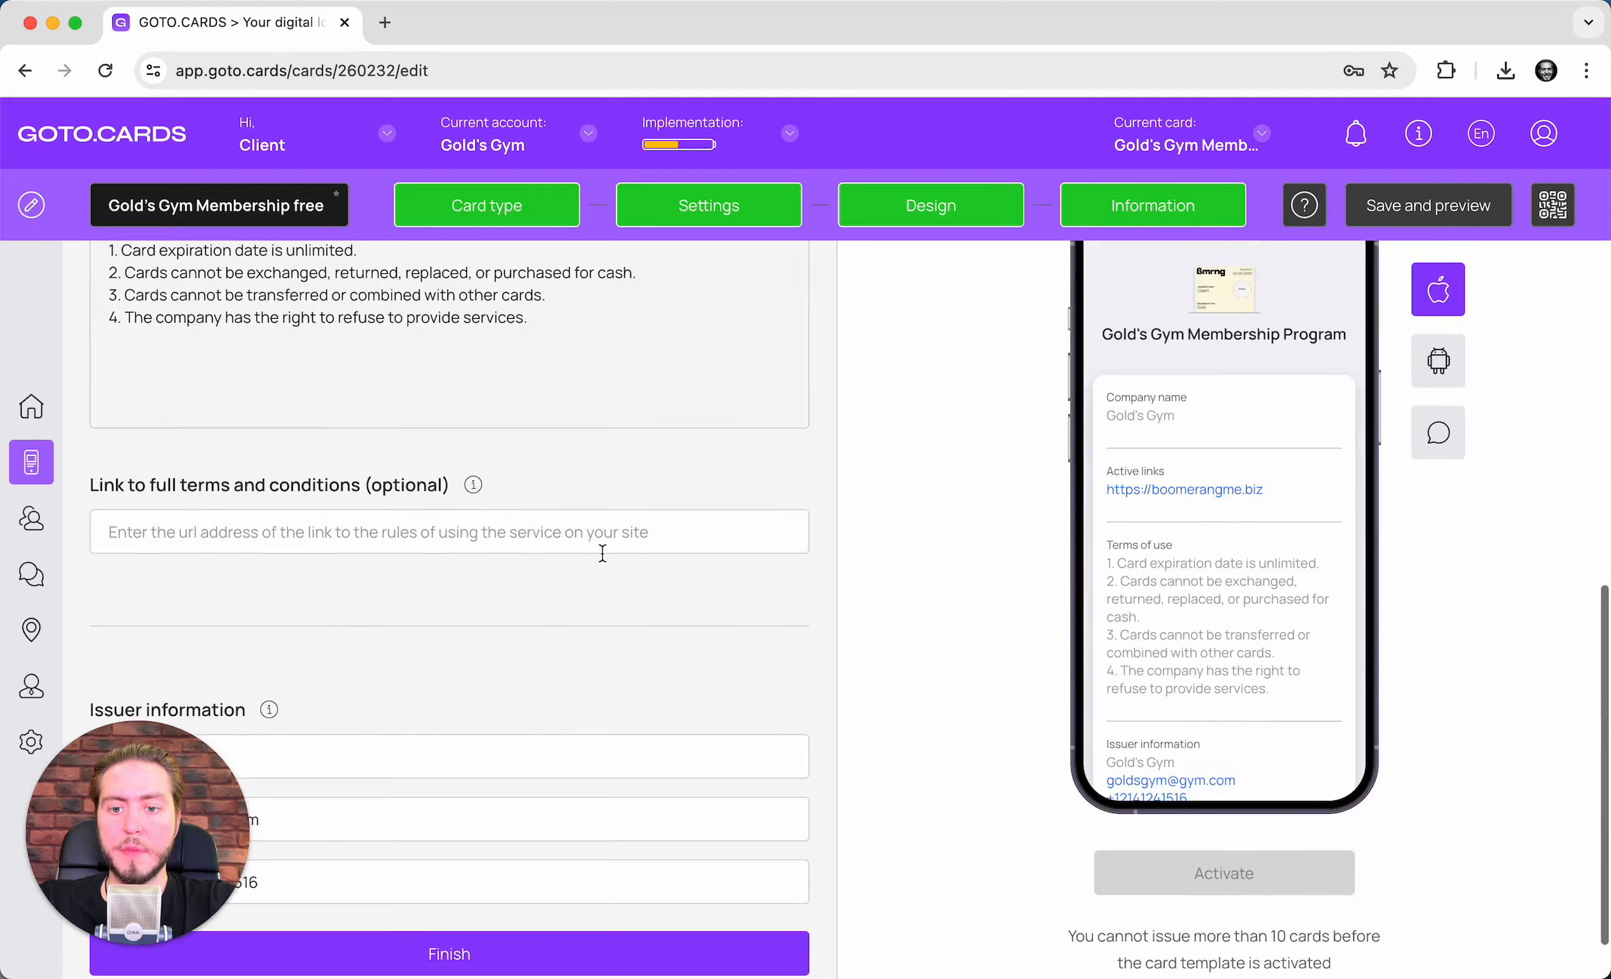
scroll(485, 752, up, 1)
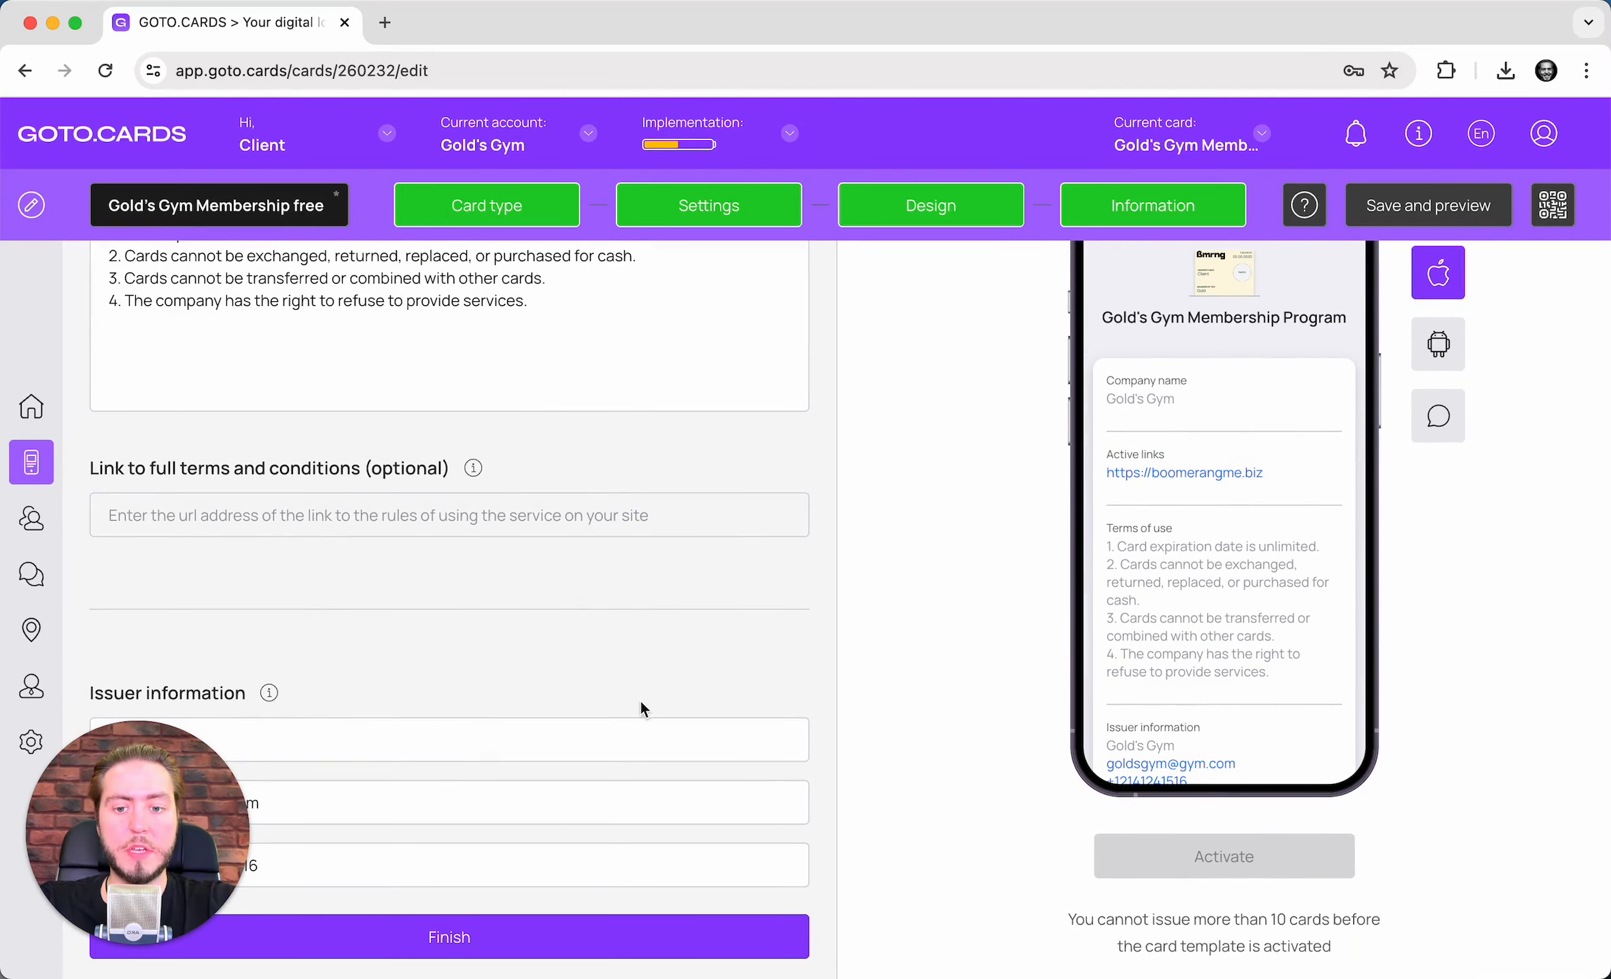
click(643, 923)
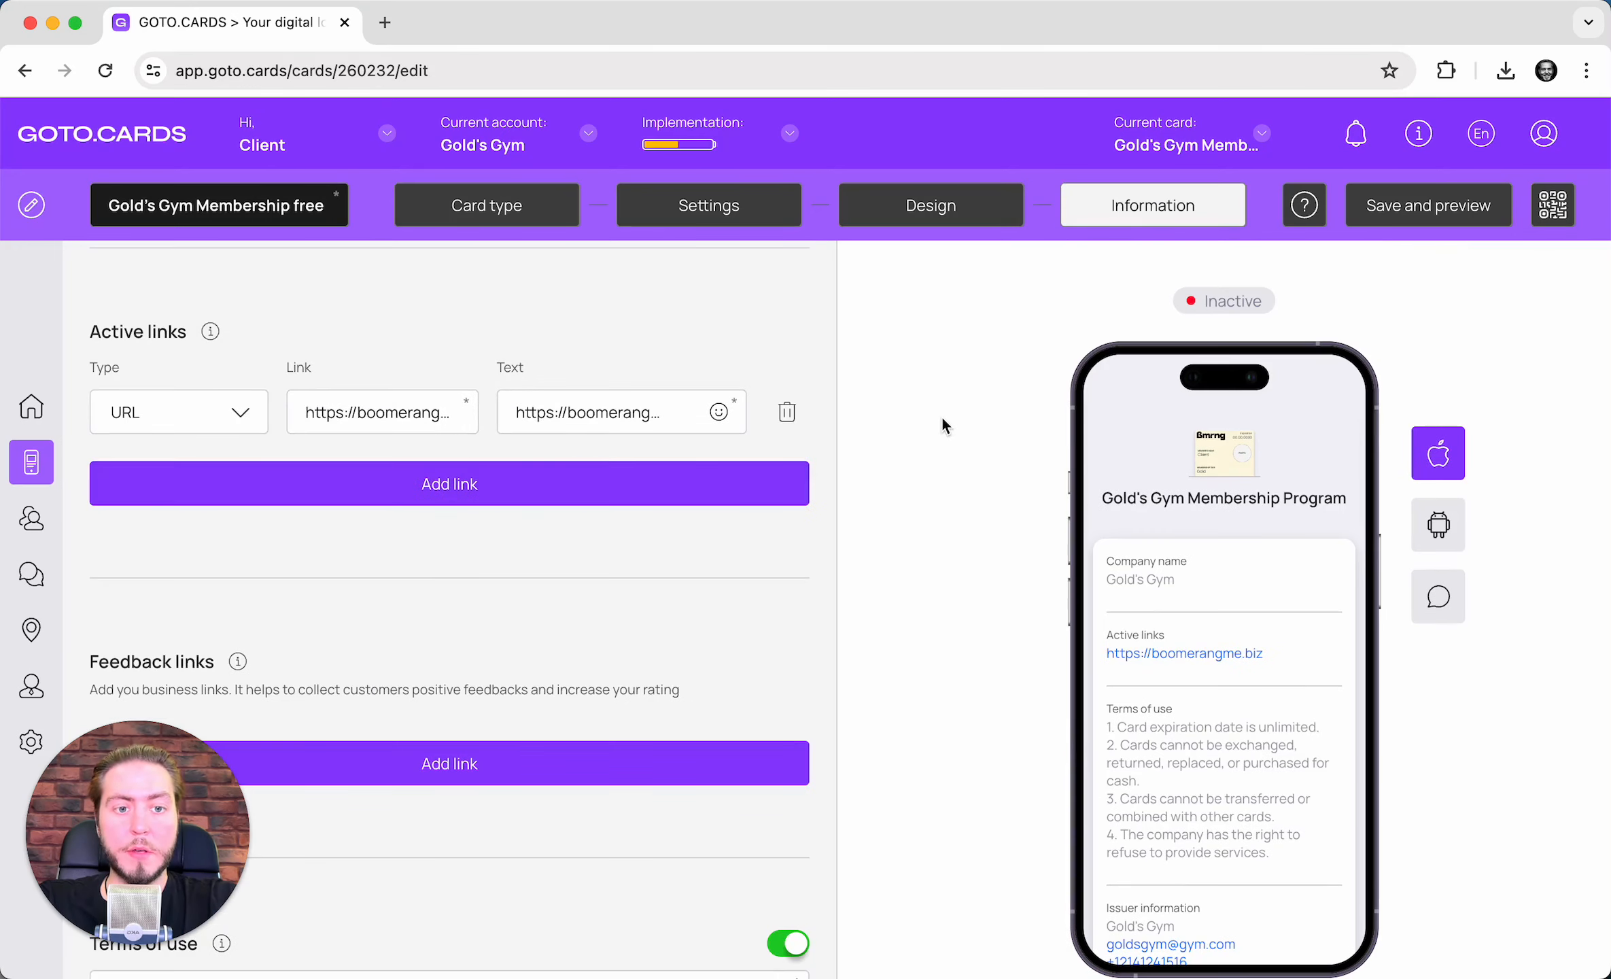
scroll(816, 439, down, 10)
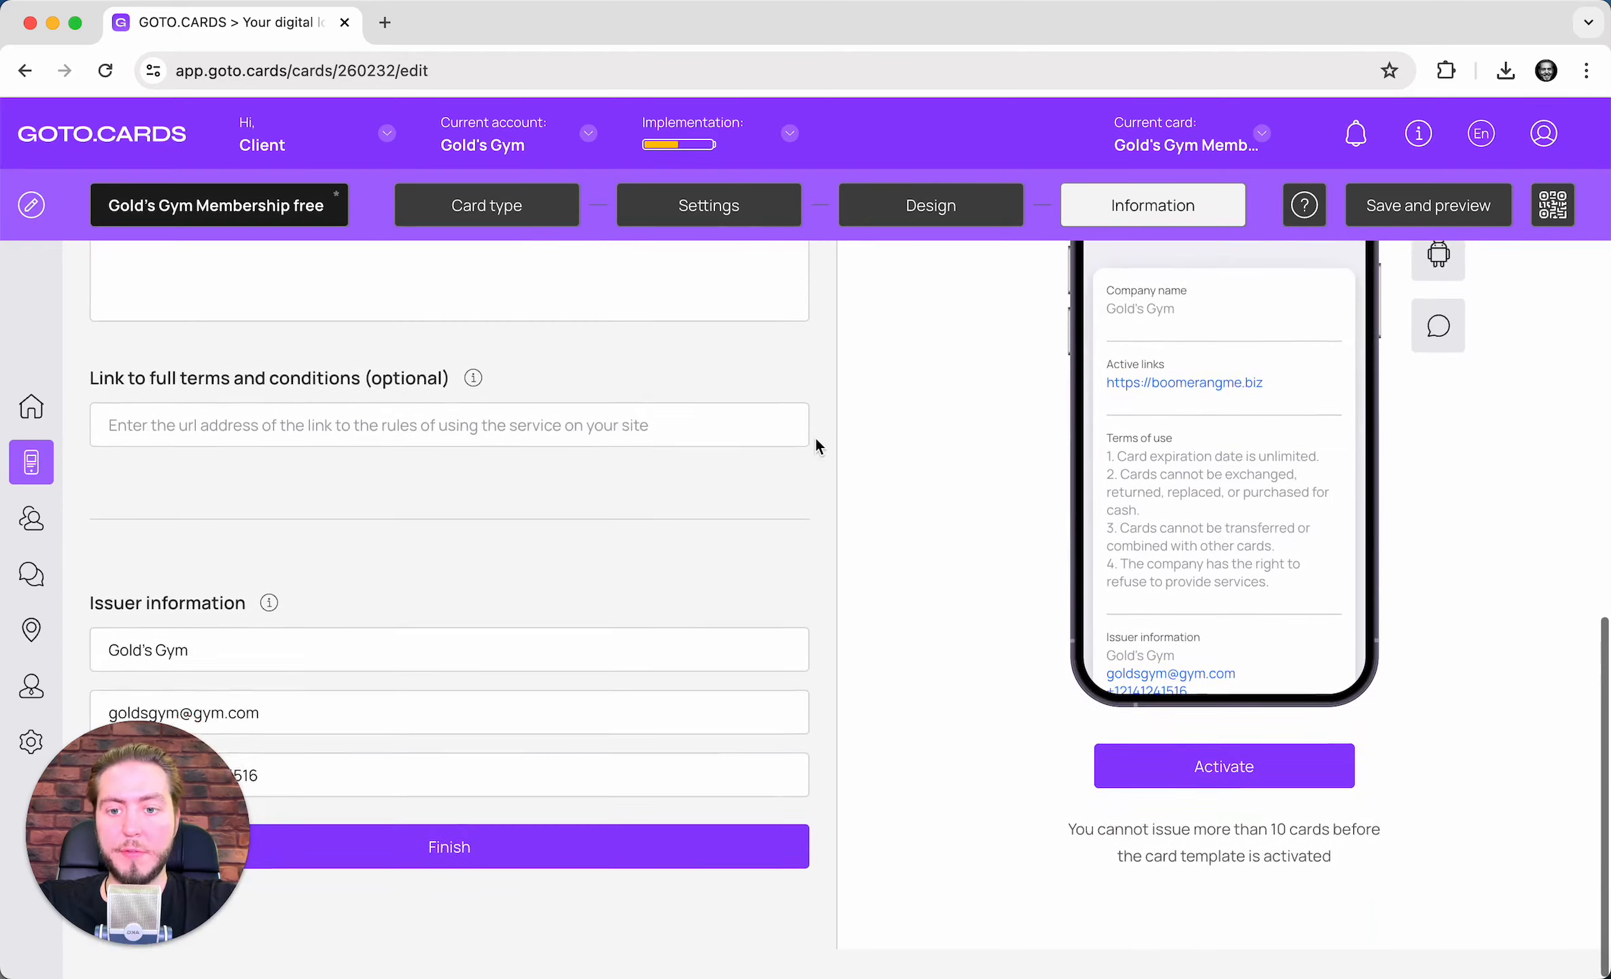
- Save the Gold's Gym card and confirm its activation
click(1421, 204)
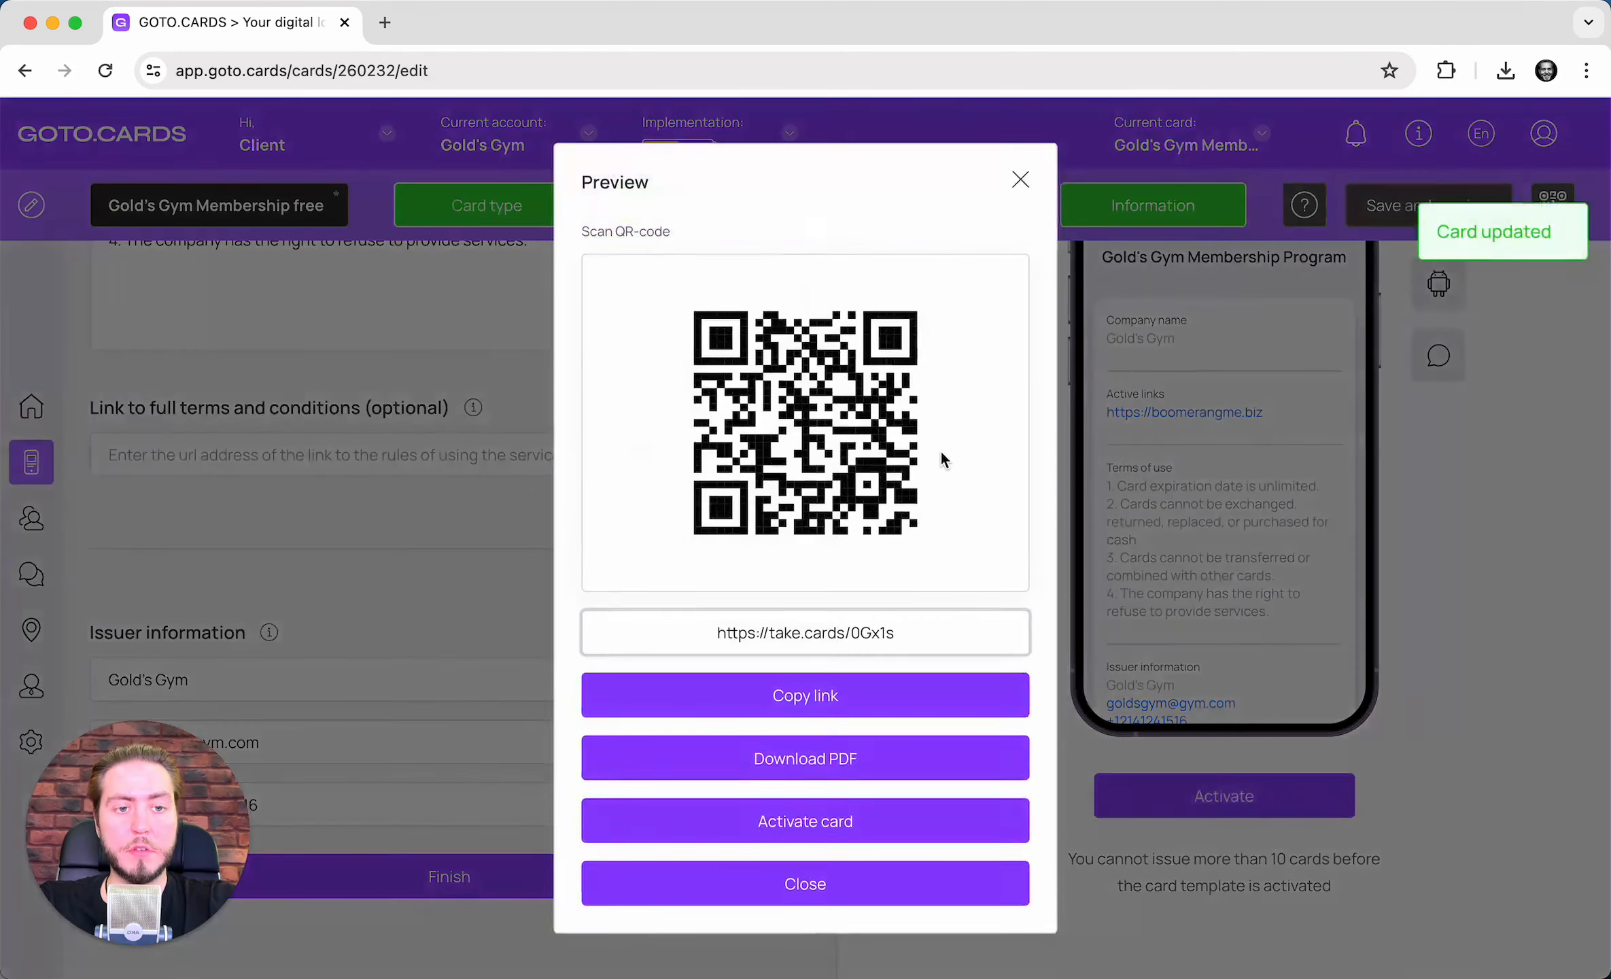
click(828, 816)
click(556, 733)
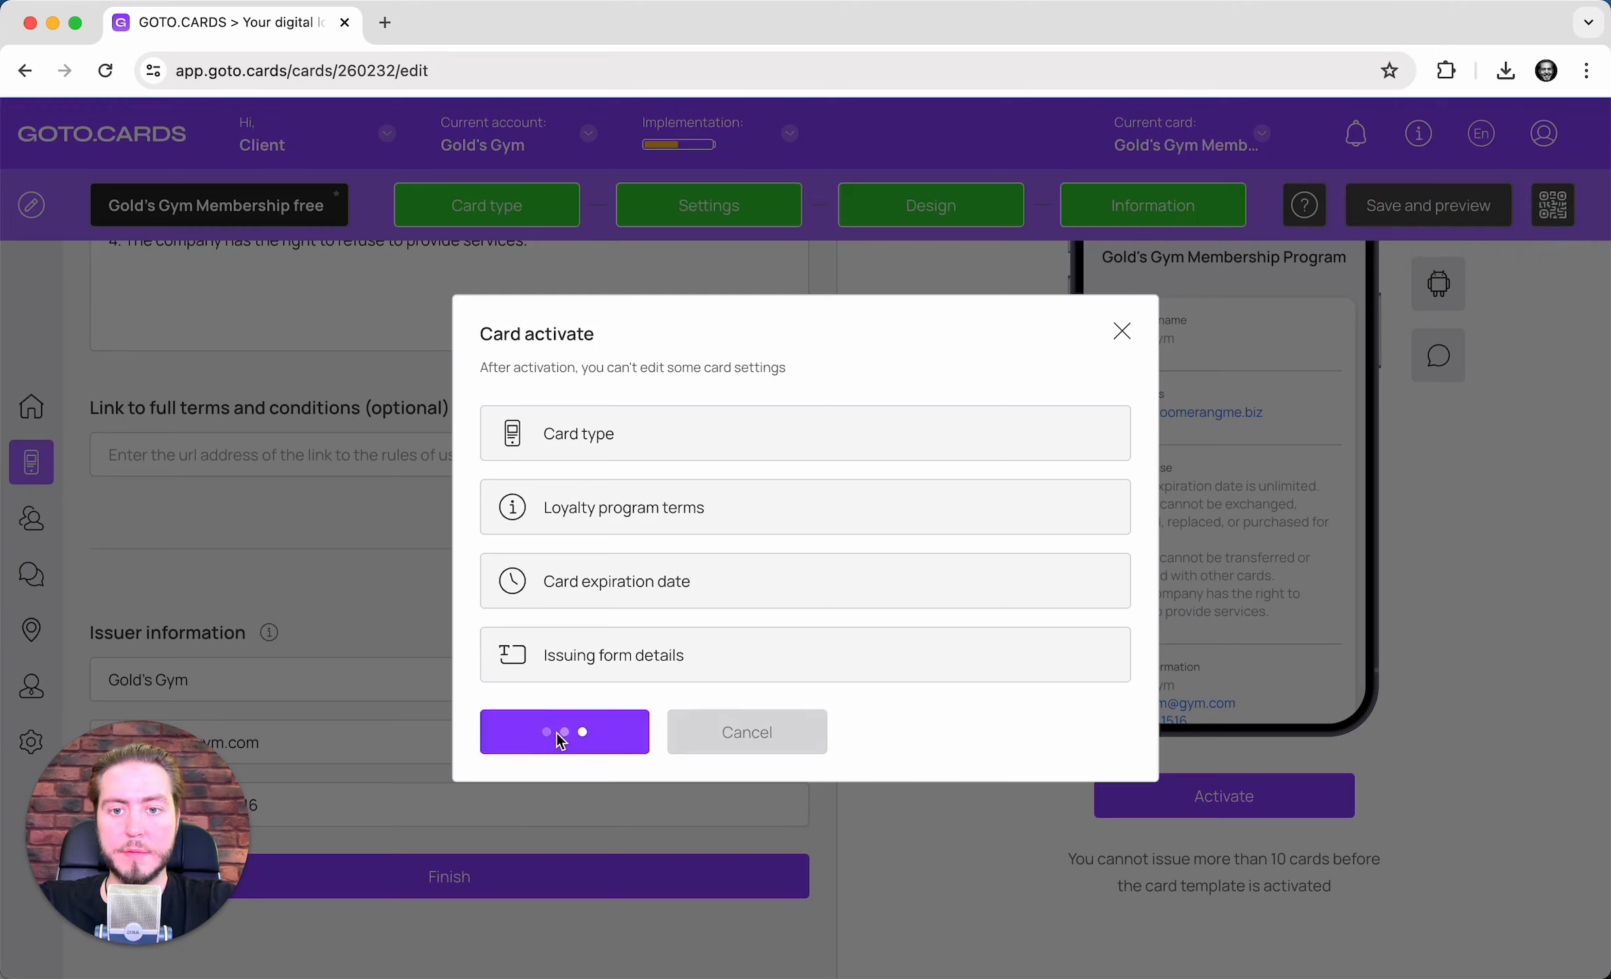
- Download and review the card's QR-code poster PDF, then dismiss the activation confirmation
click(603, 842)
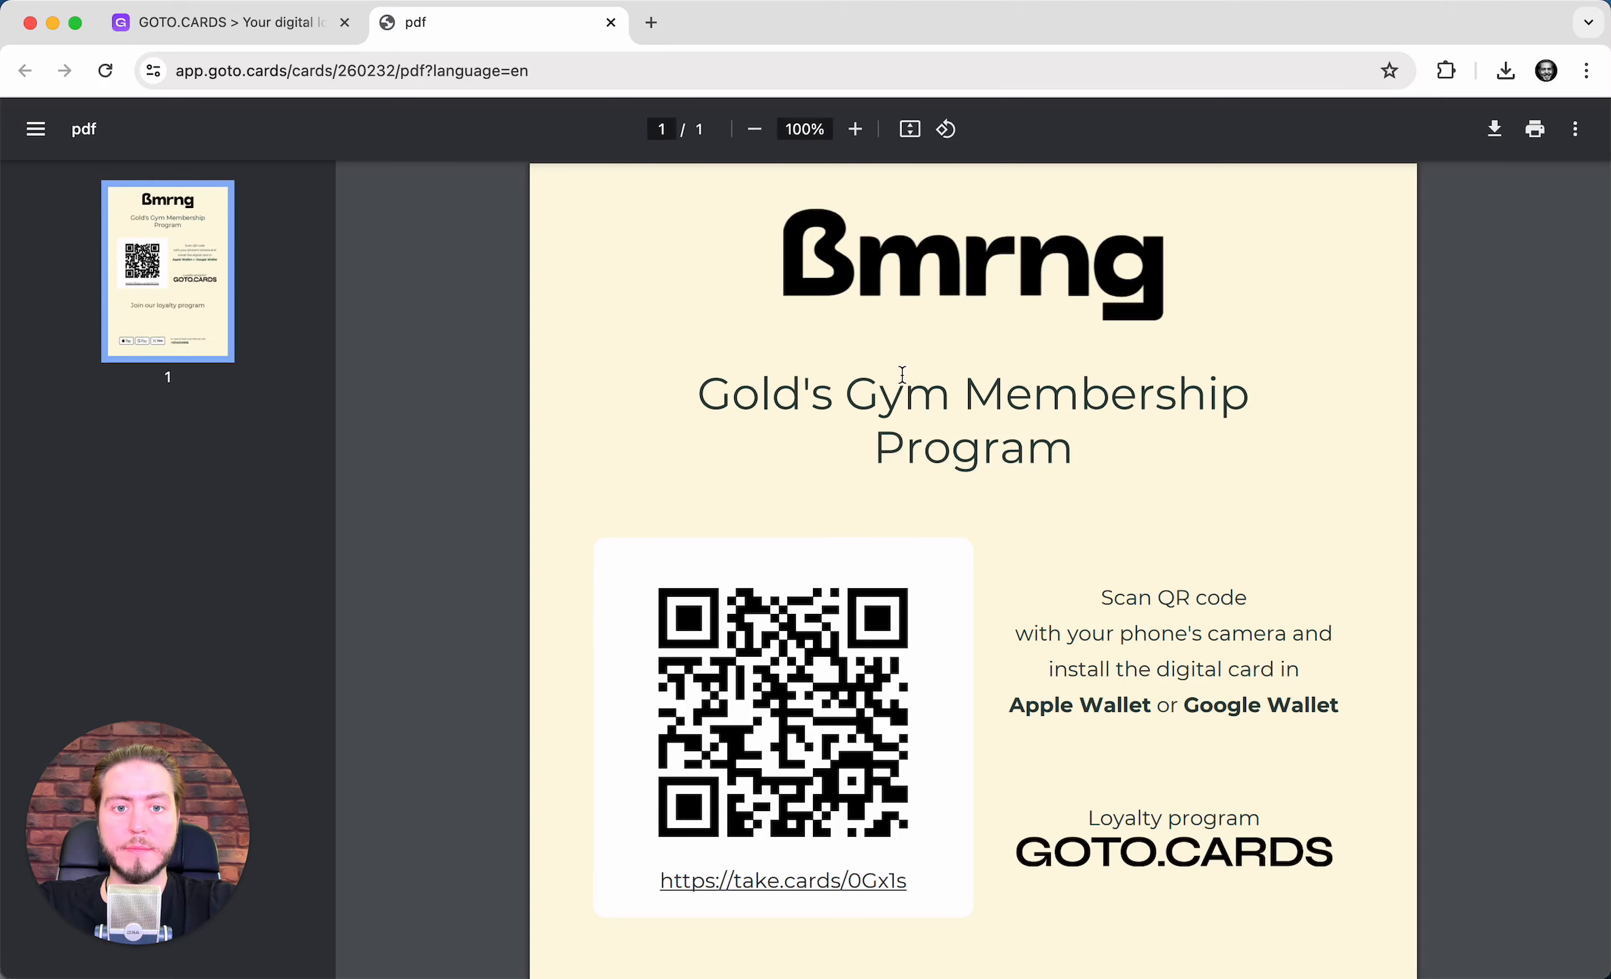
scroll(902, 374, down, 5)
scroll(902, 374, up, 5)
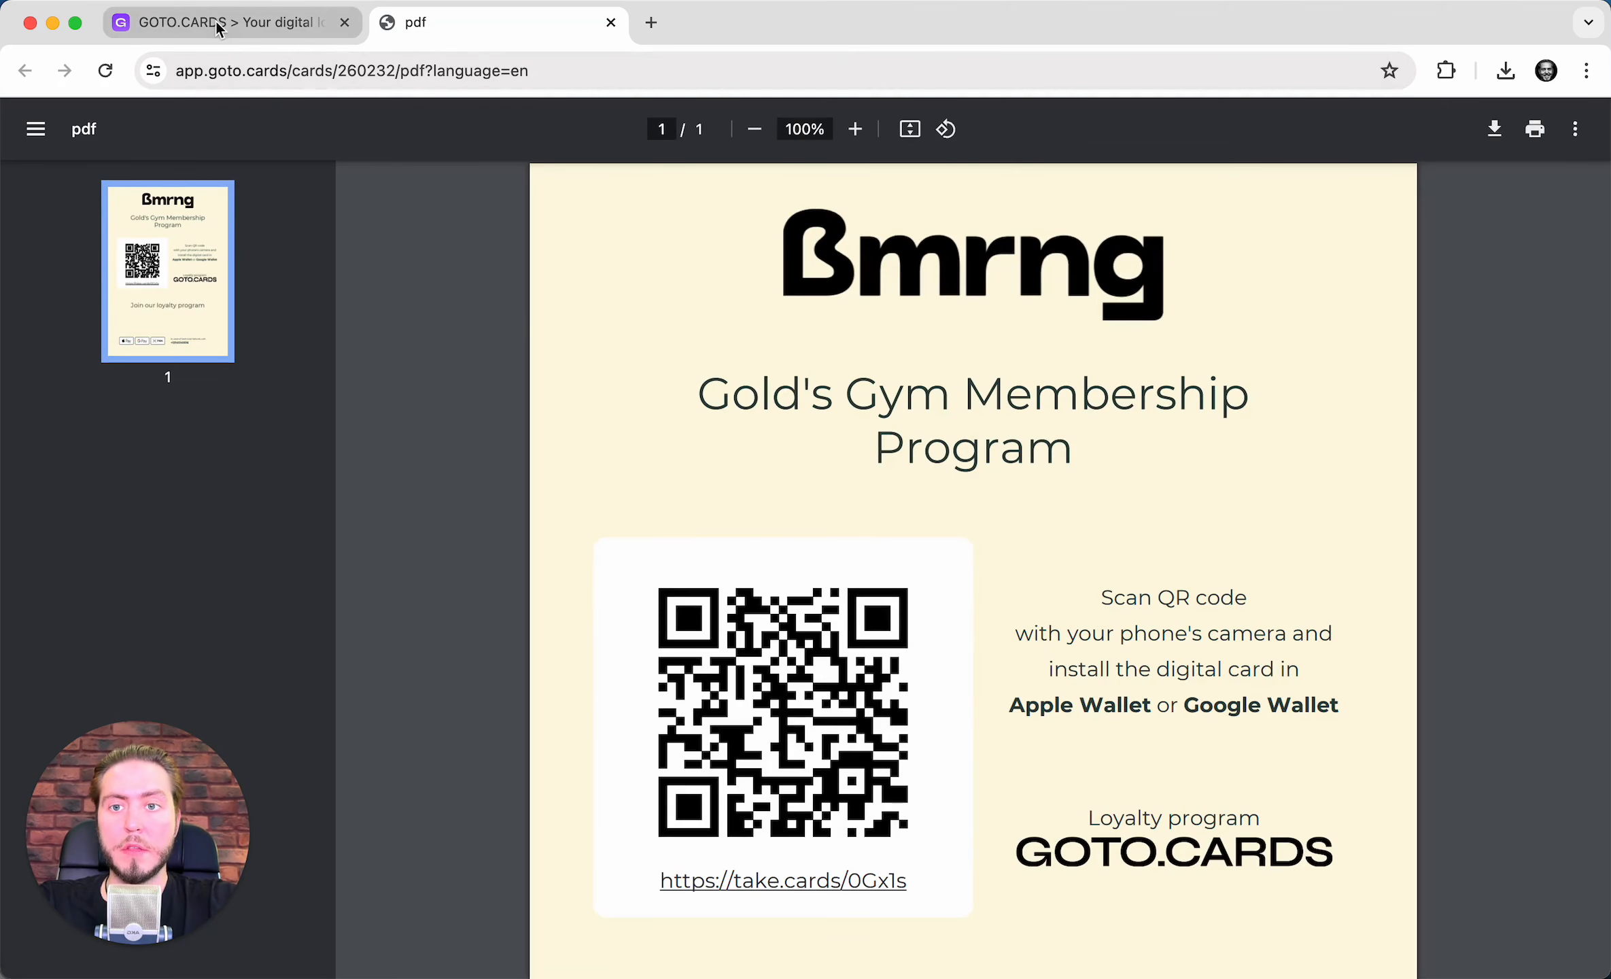
click(610, 22)
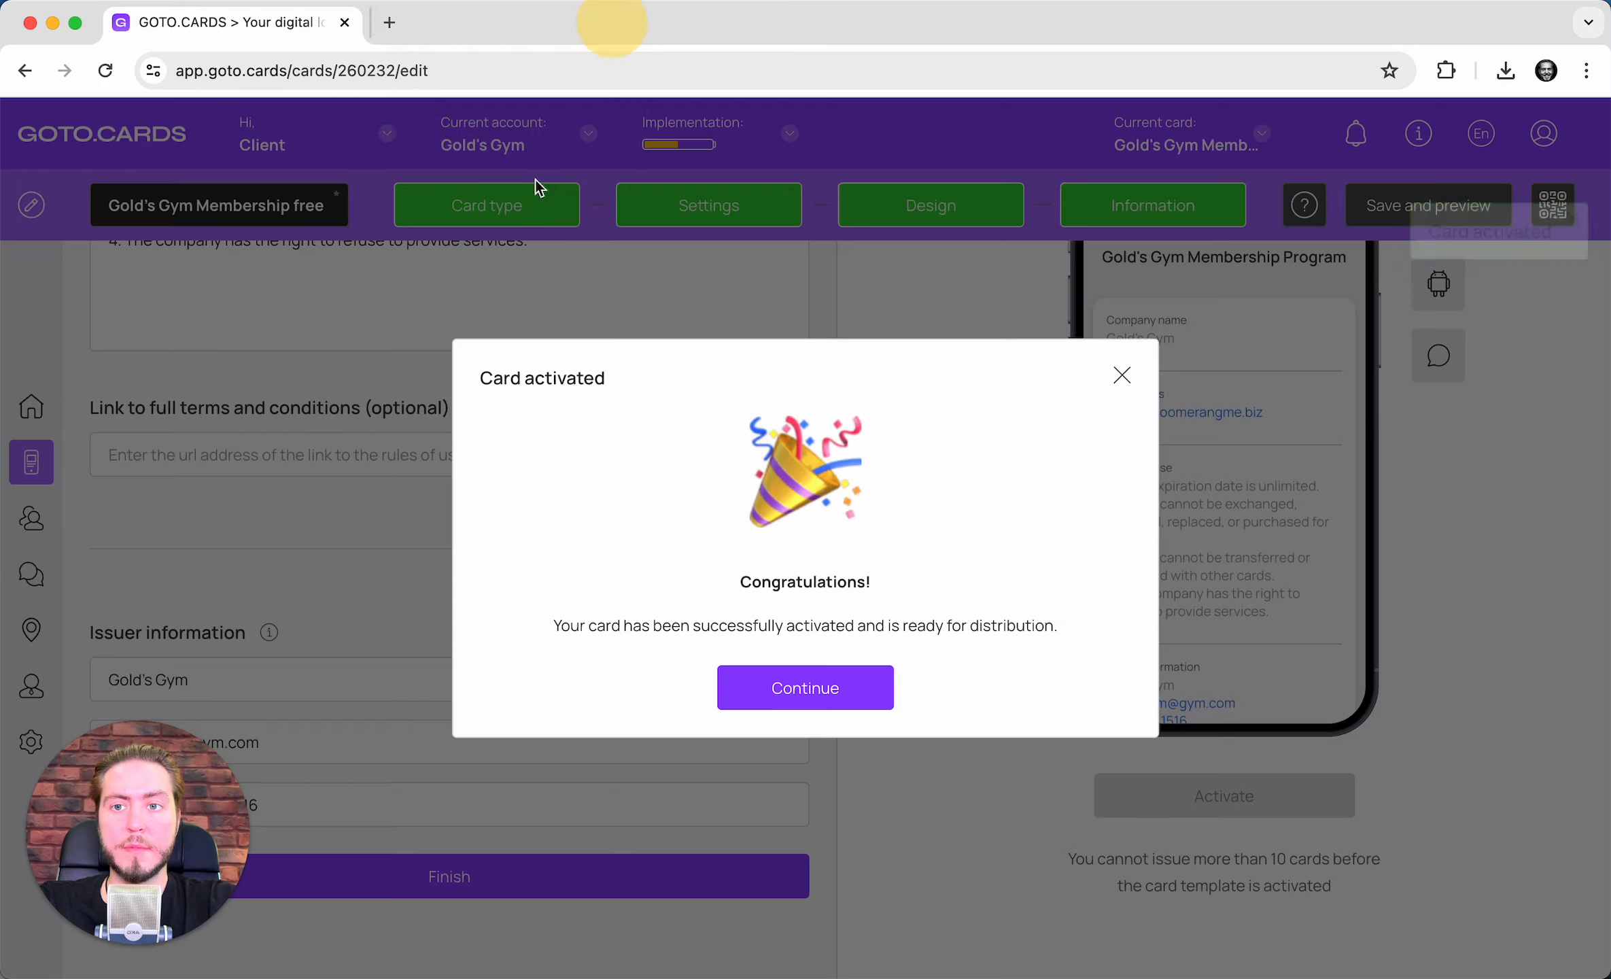
click(816, 688)
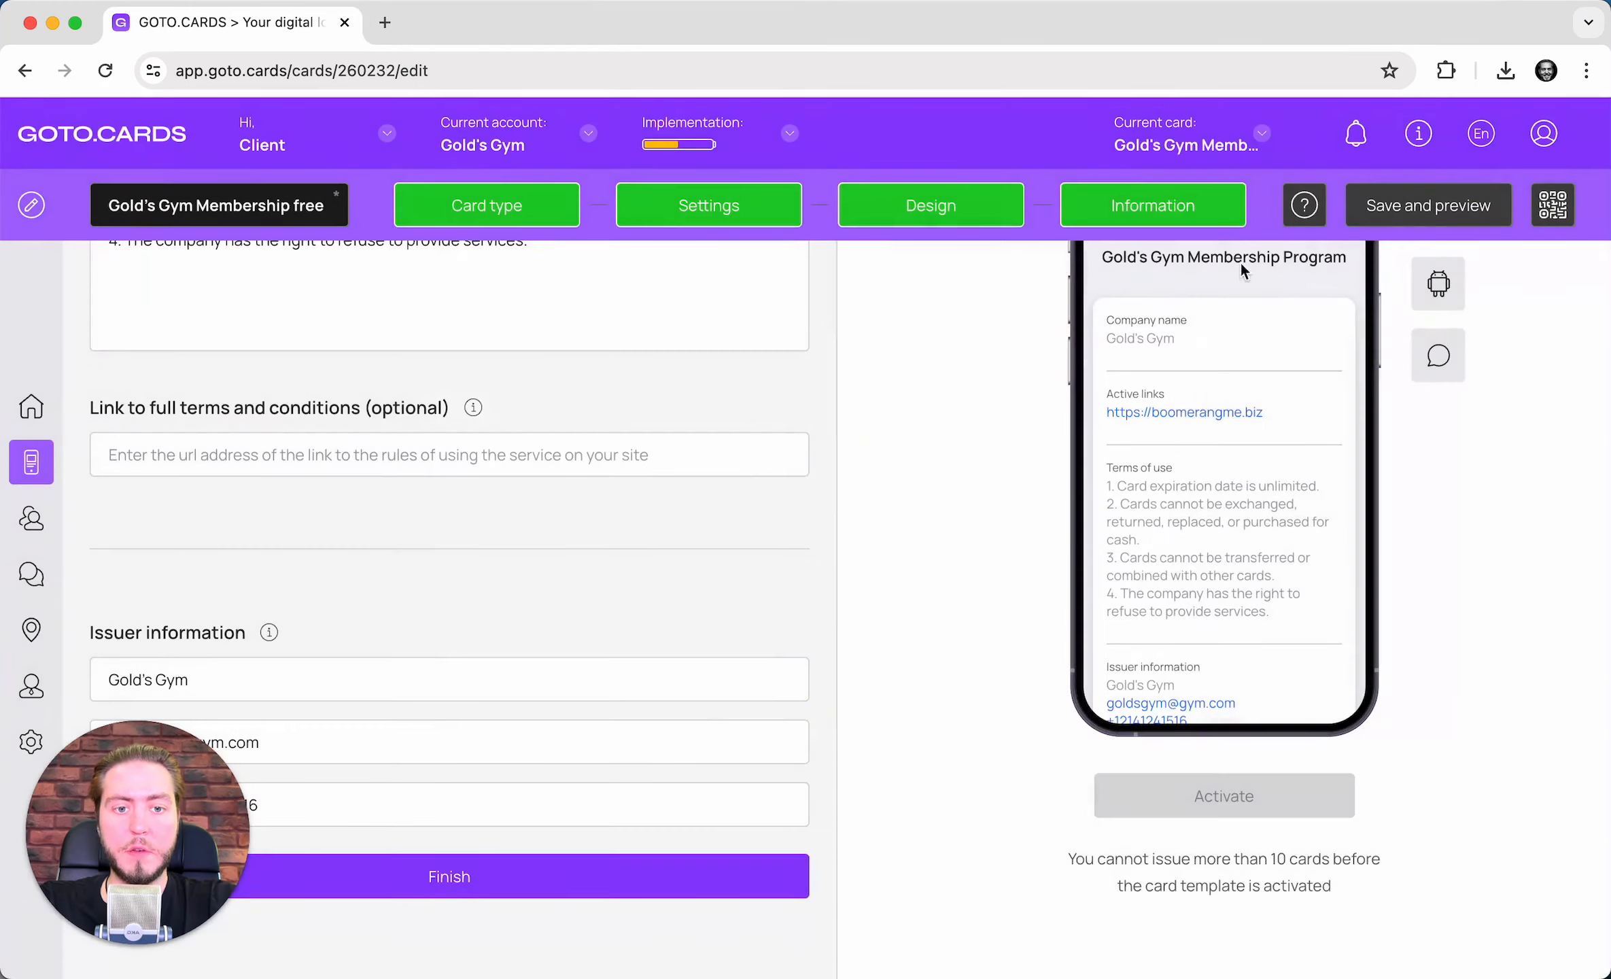
- Copy the card's sign-up link and load it in a new browser tab
click(1375, 212)
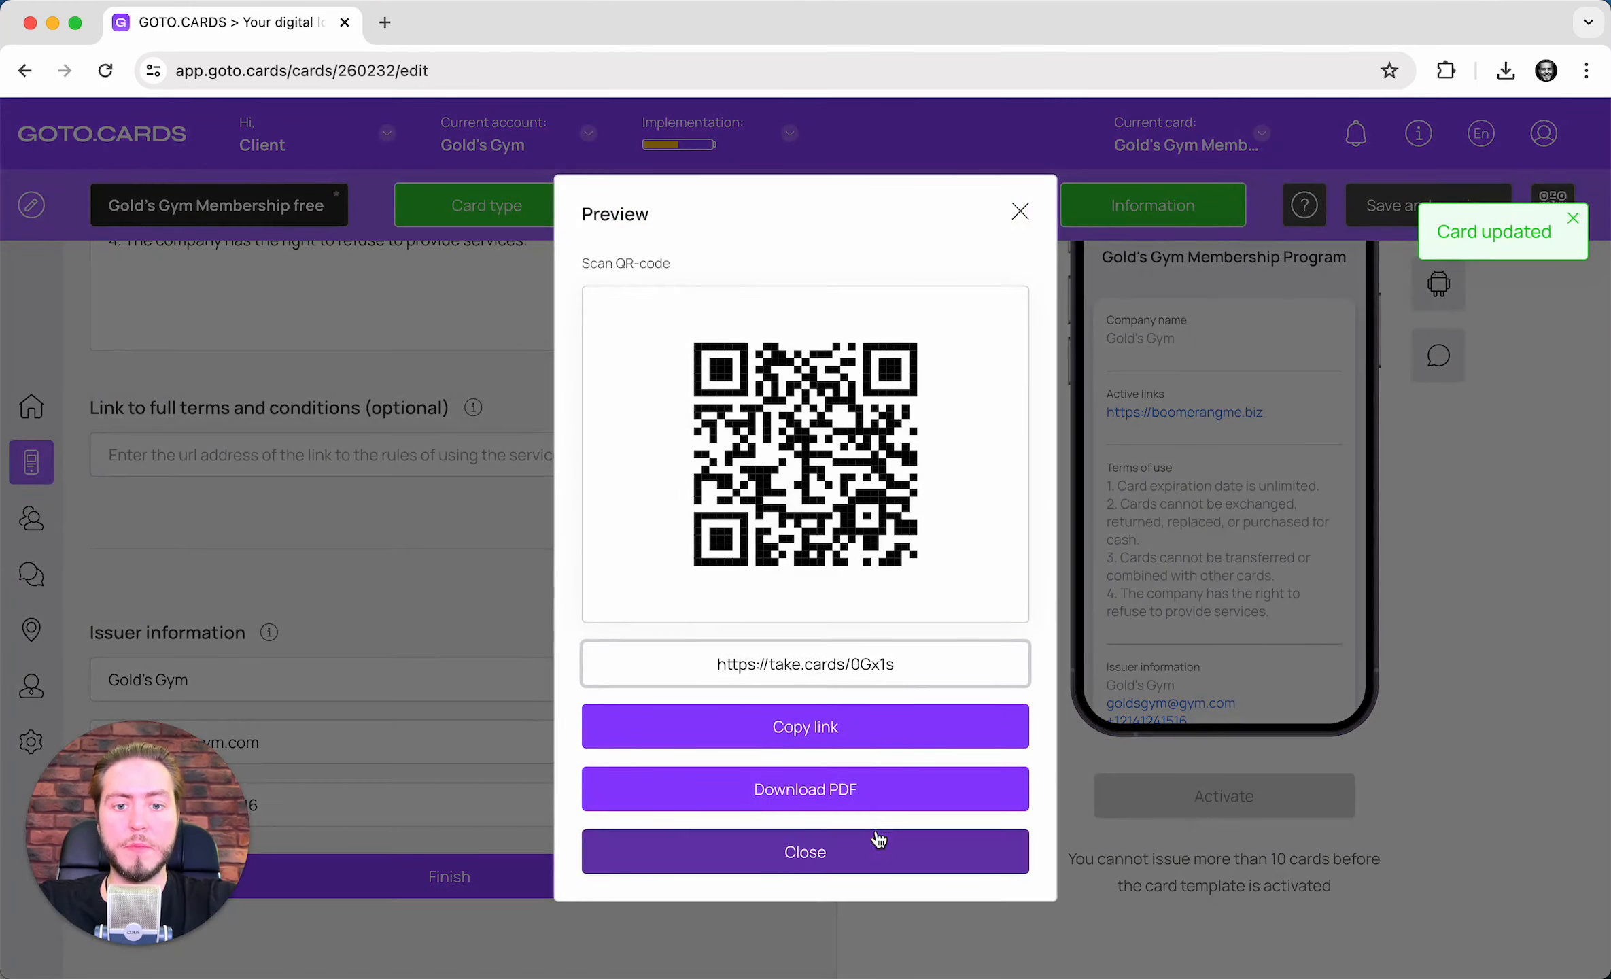
click(868, 721)
key(super+t)
key(Return)
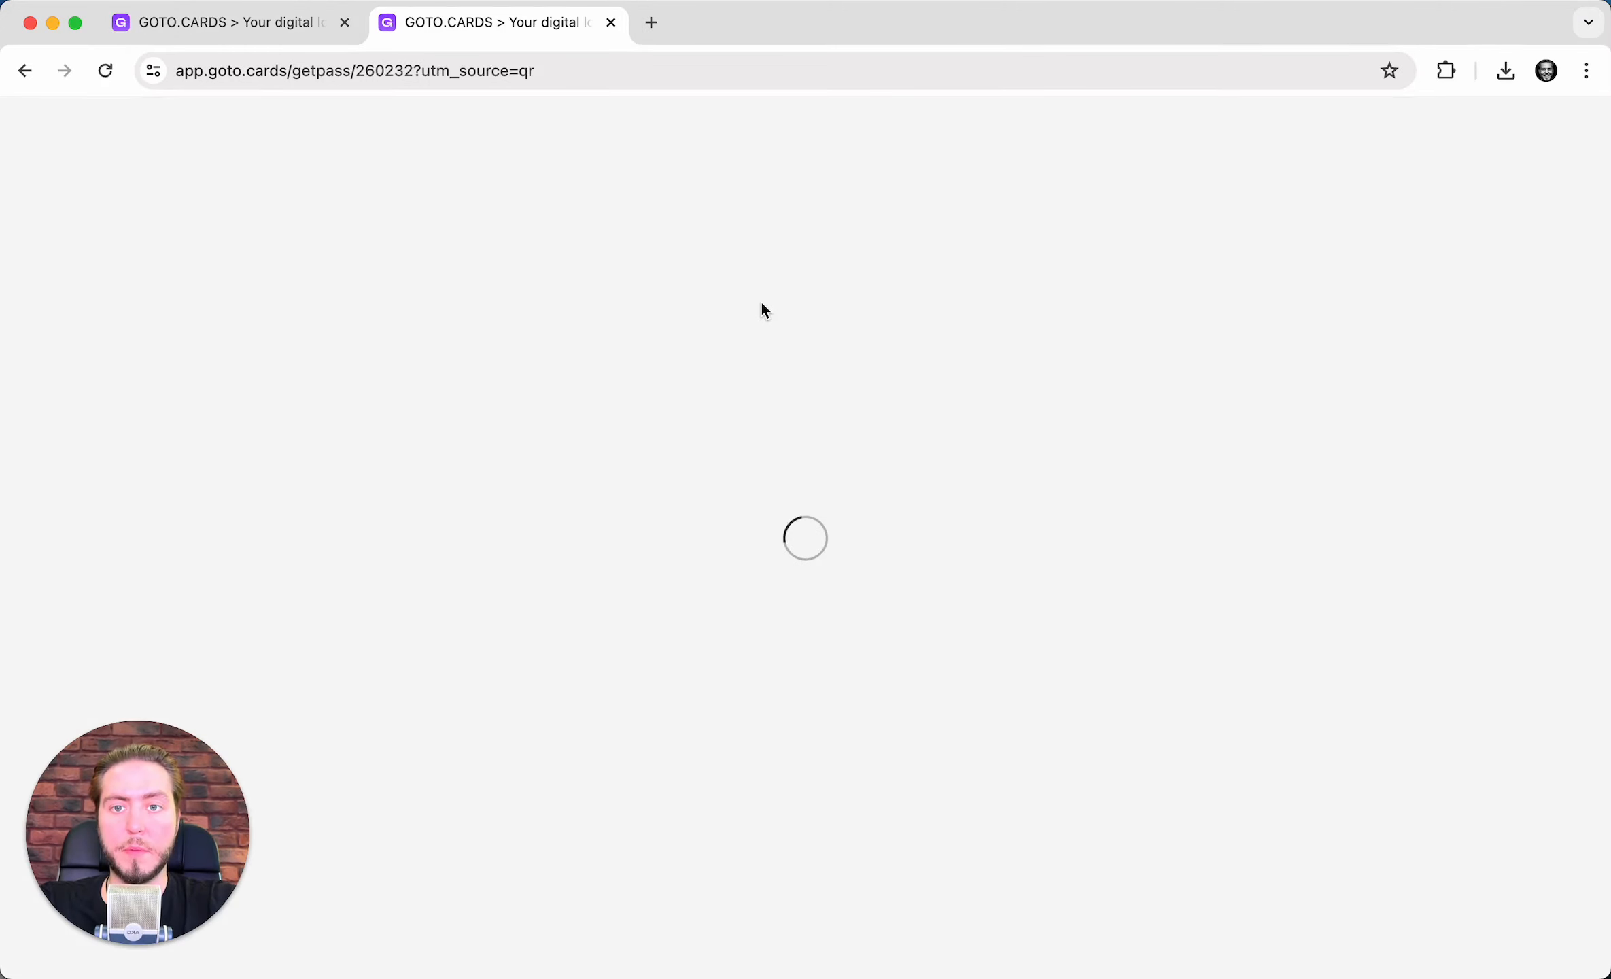
- Autofill the client's name, phone and e-mail, then correct the phone number
click(658, 310)
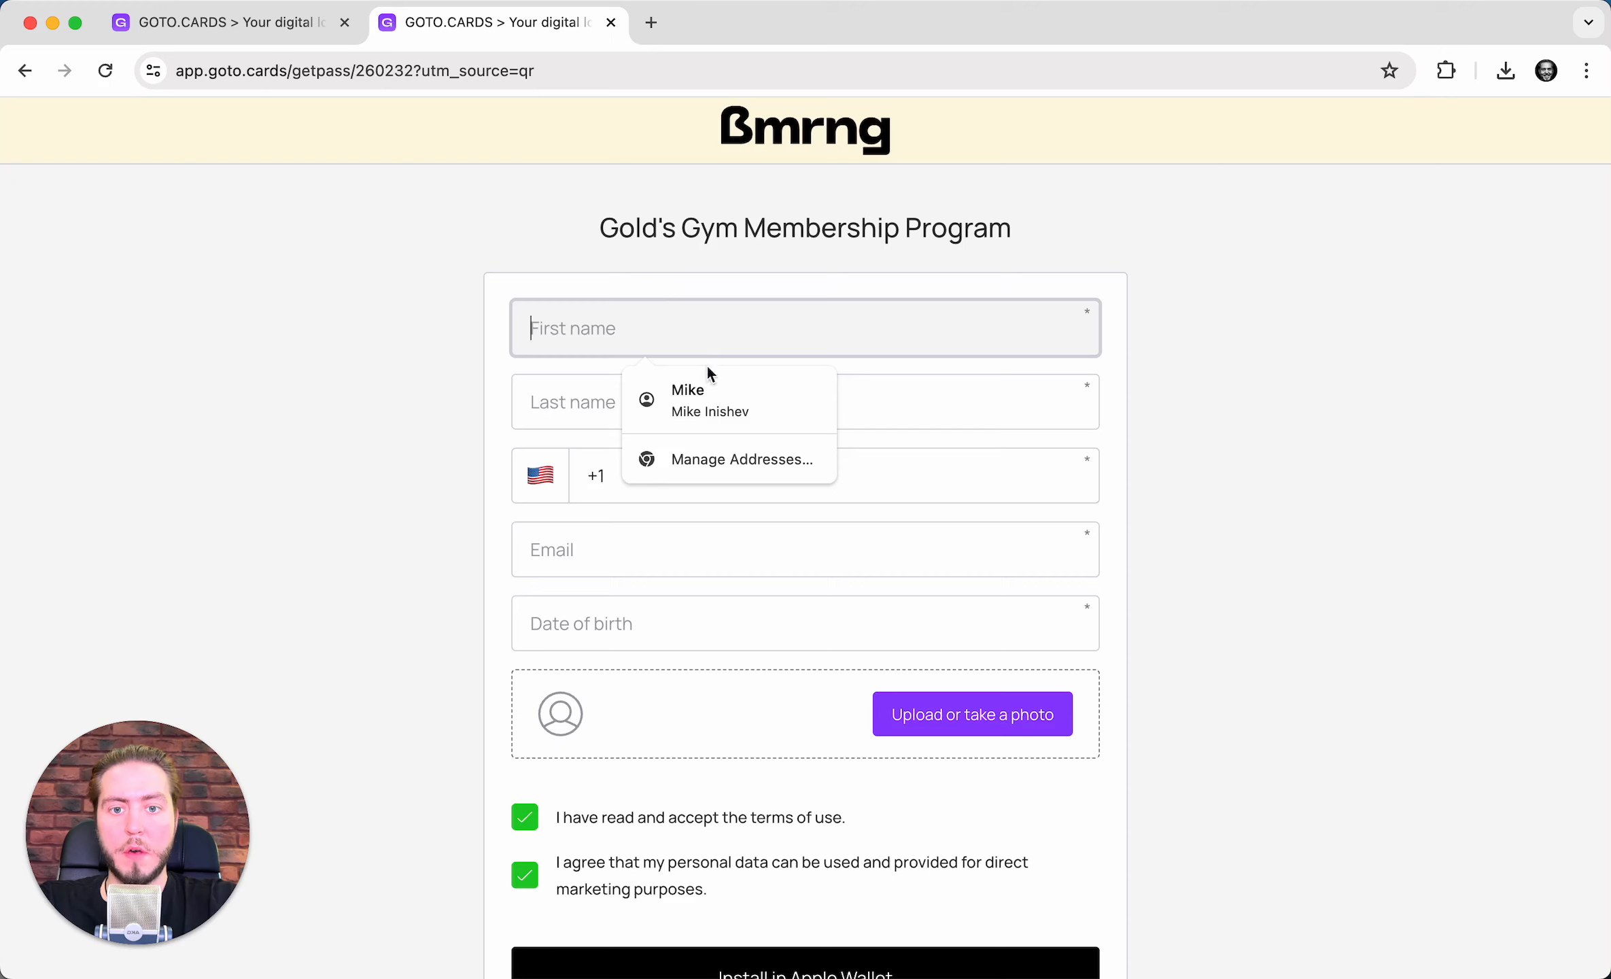
click(711, 391)
click(766, 474)
key(BackSpace)
key(BackSpace)
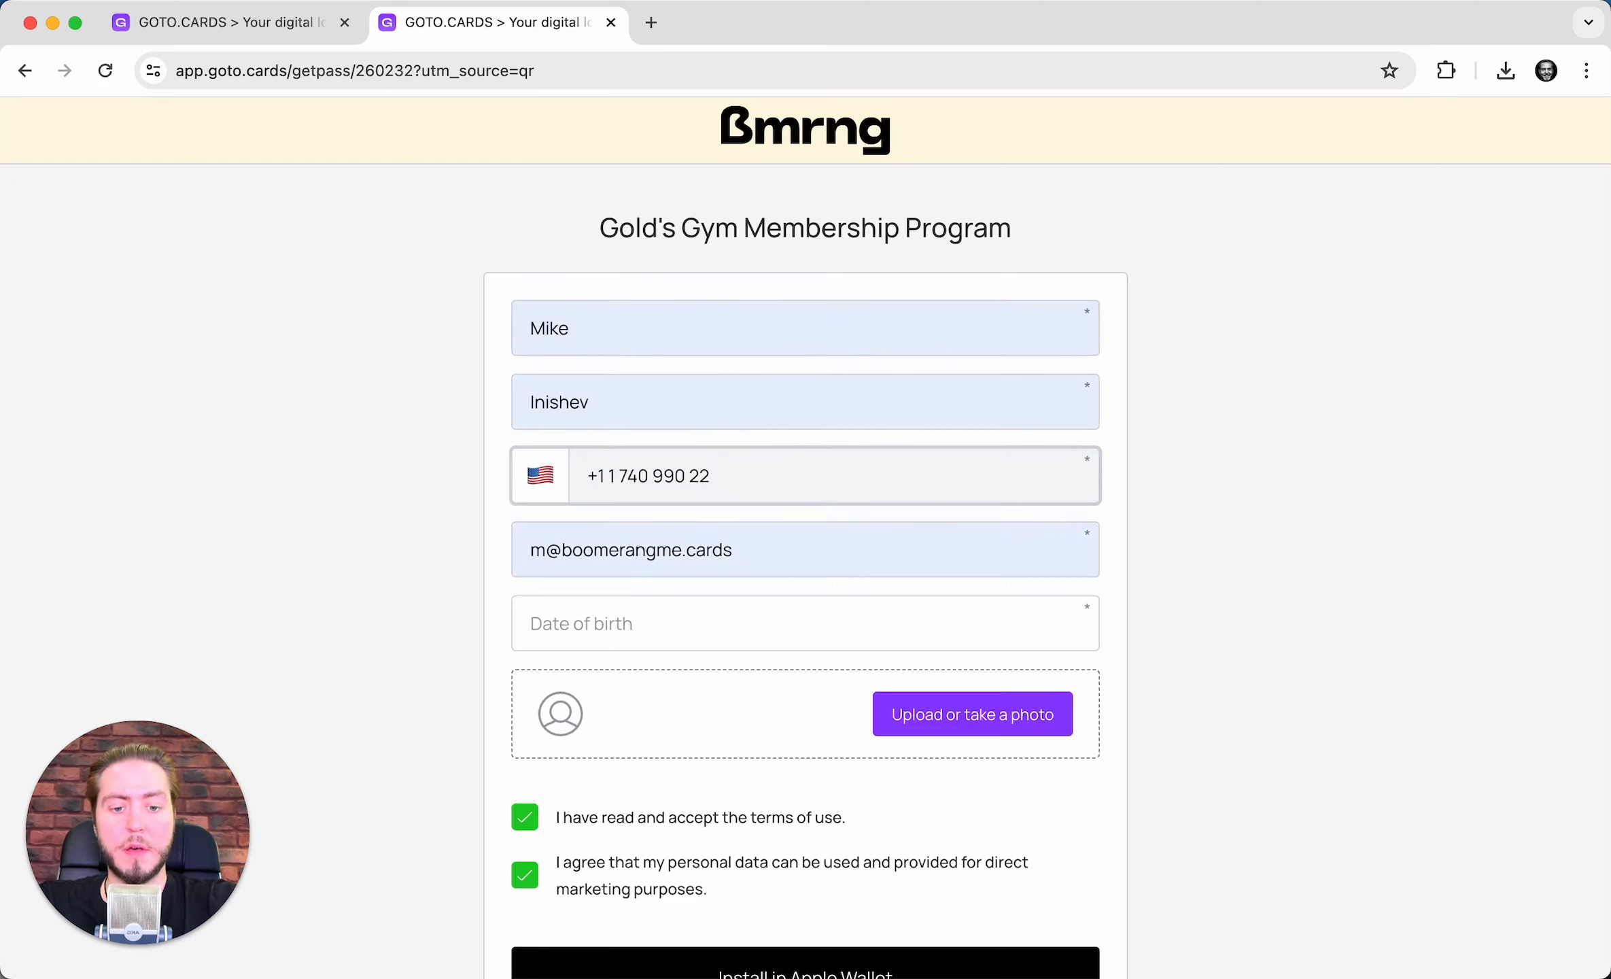
click(605, 618)
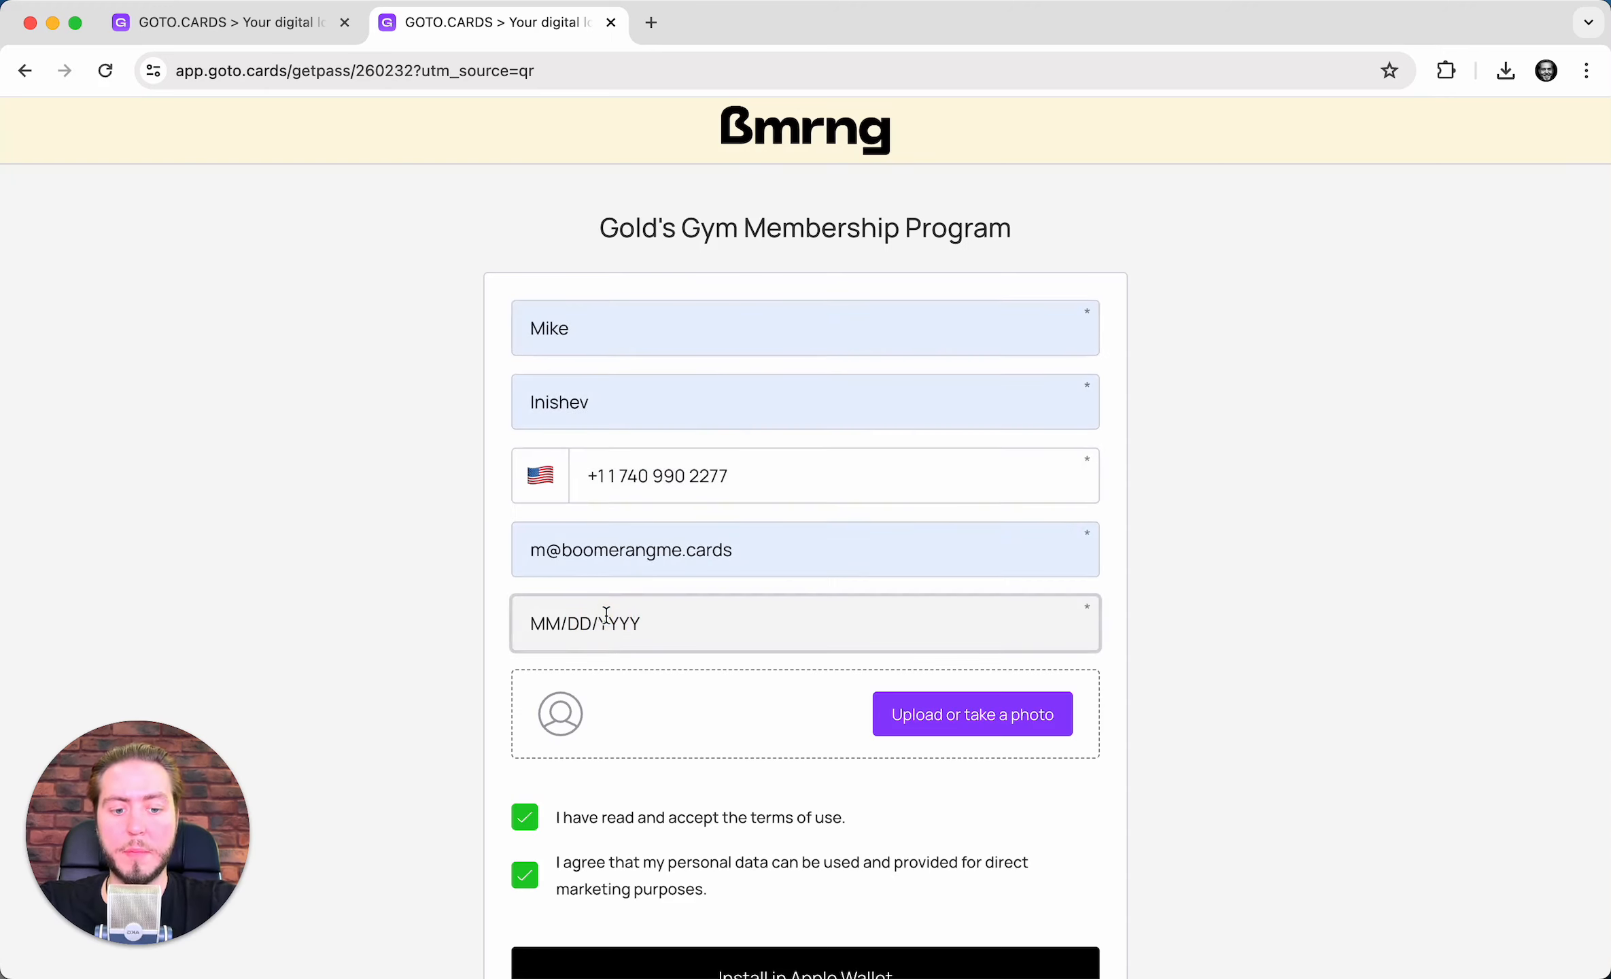
text(05/07/1991)
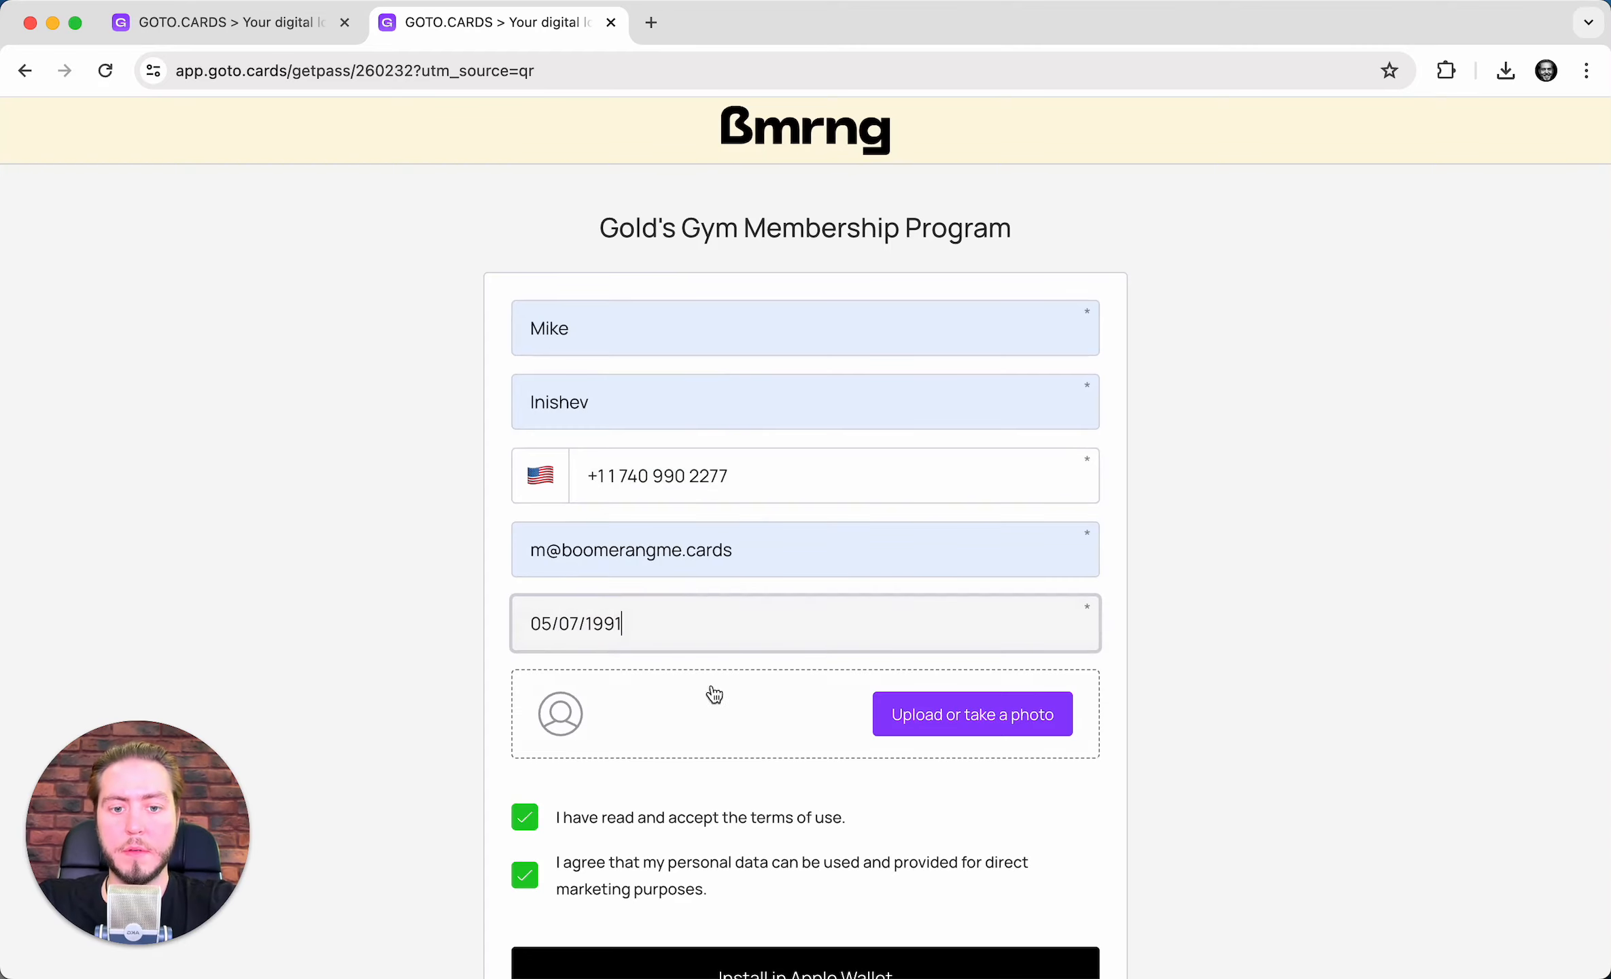
click(930, 703)
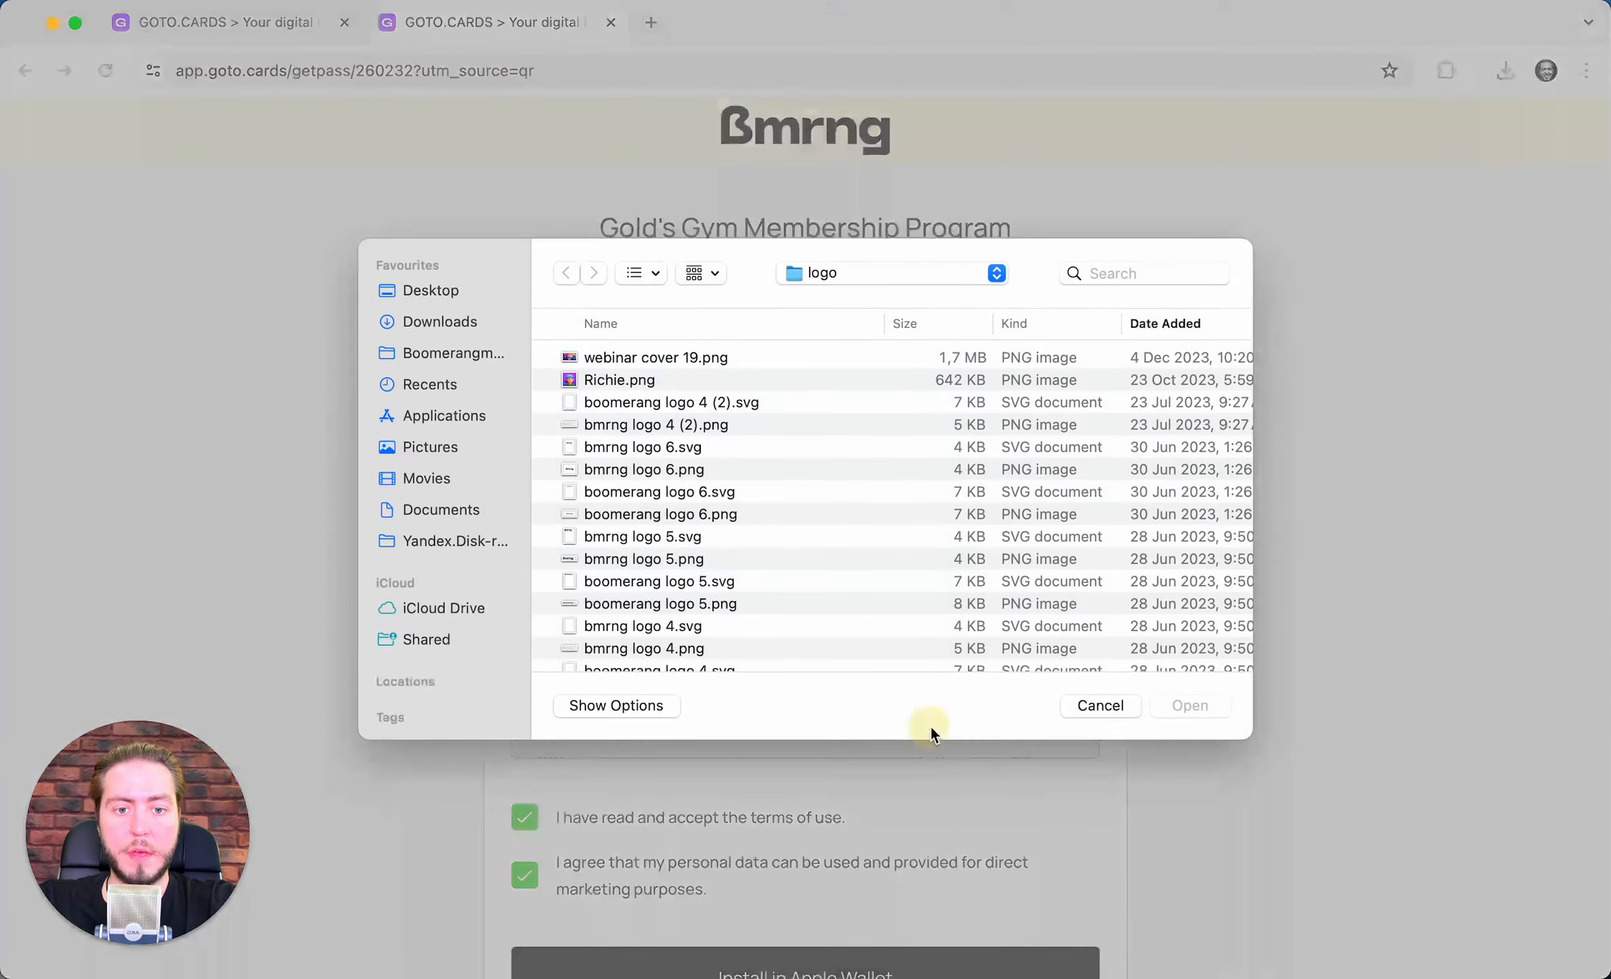
double_click(671, 381)
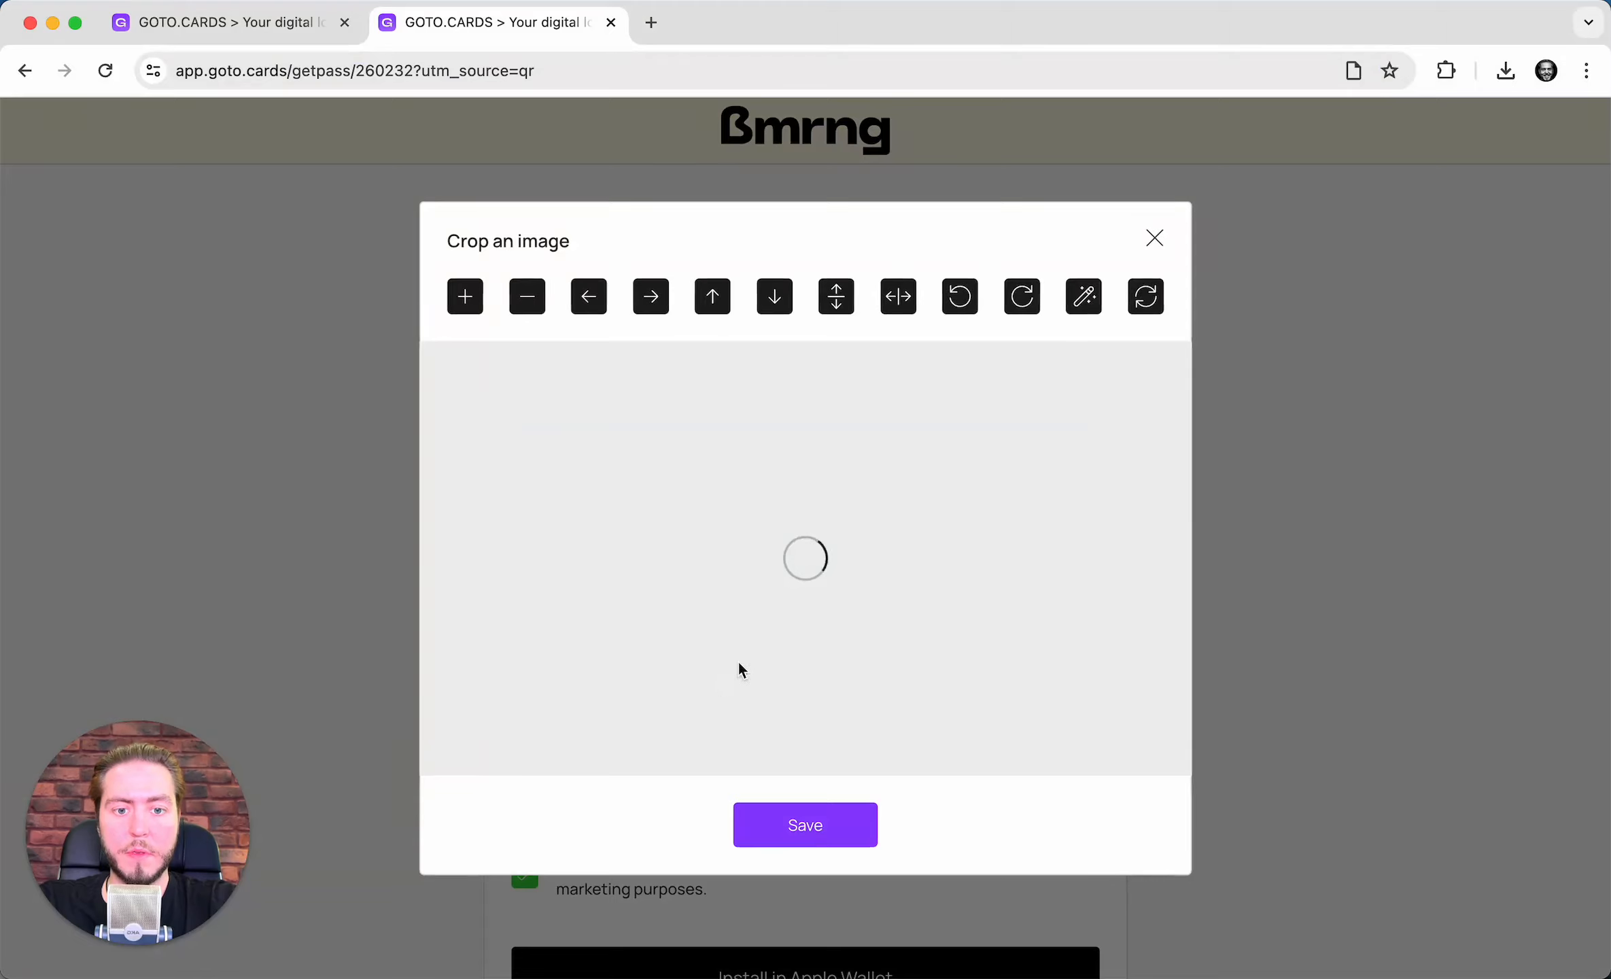
click(772, 825)
scroll(730, 707, down, 4)
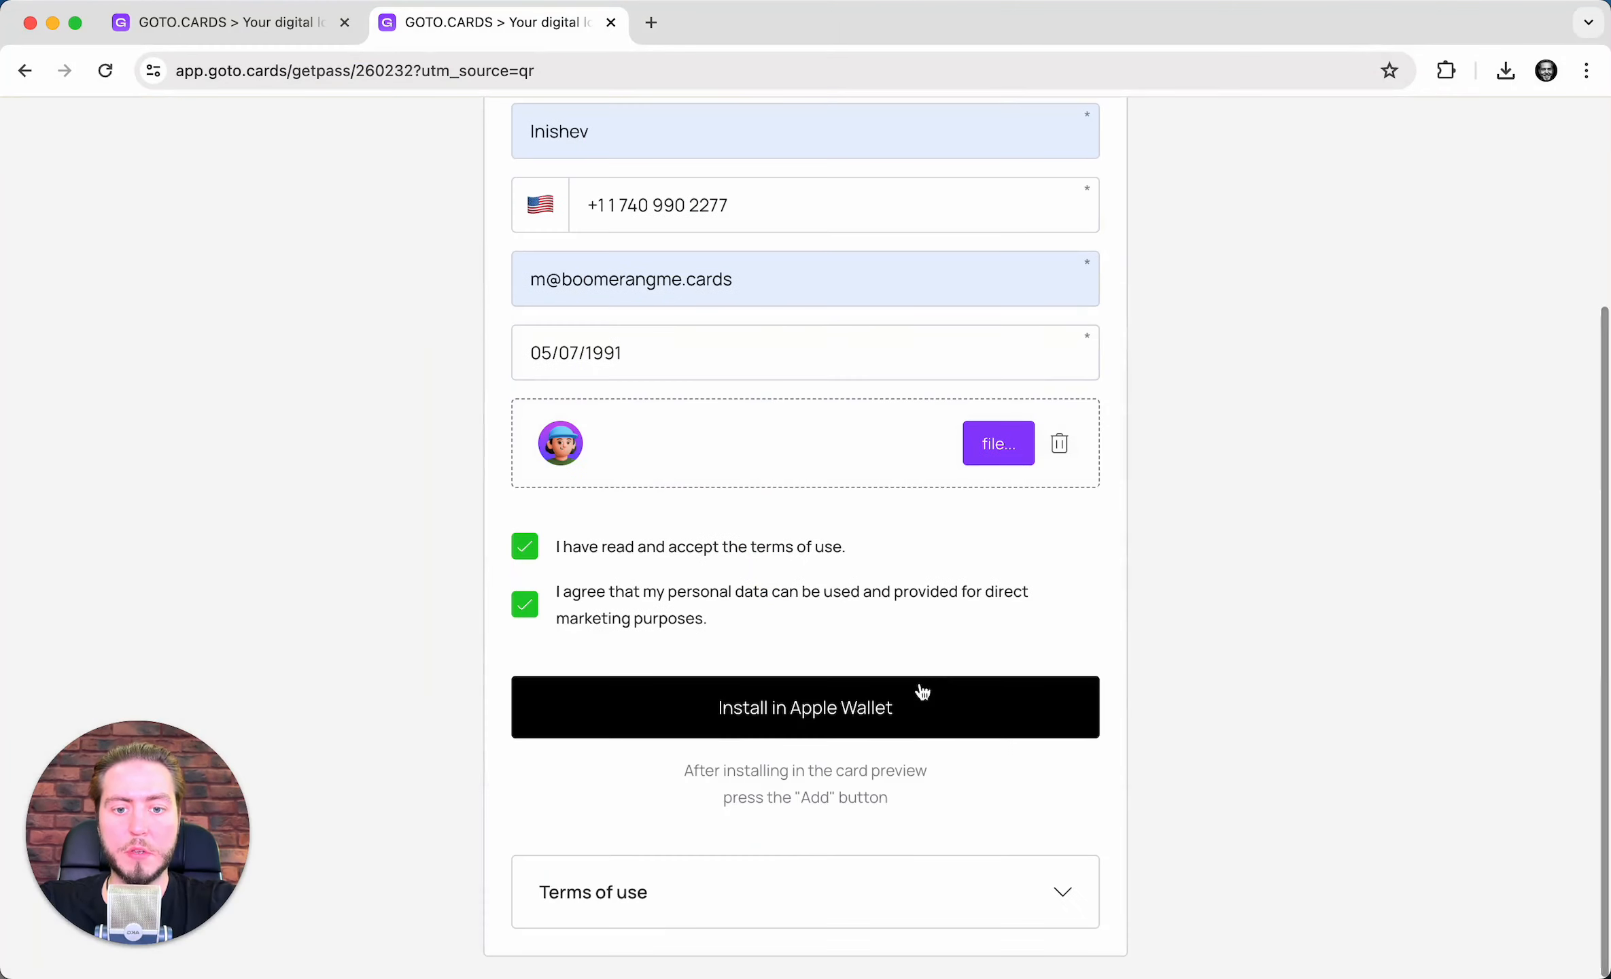
click(924, 707)
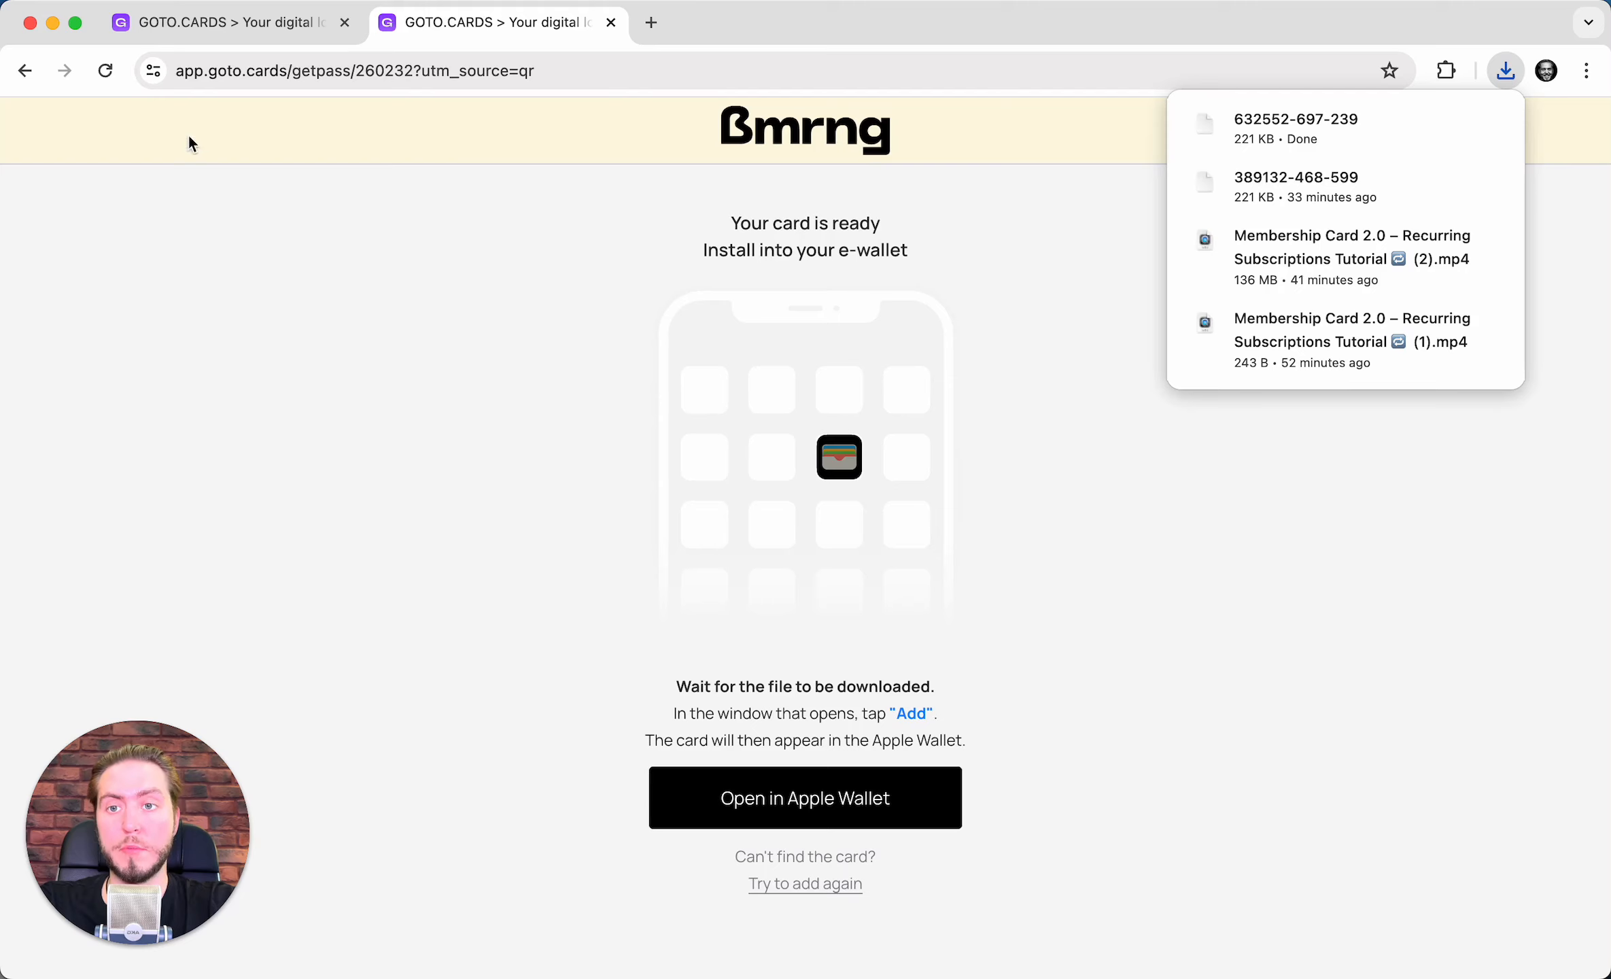
- Close the card preview, open the customer base, and filter clients by Loyalty
click(278, 39)
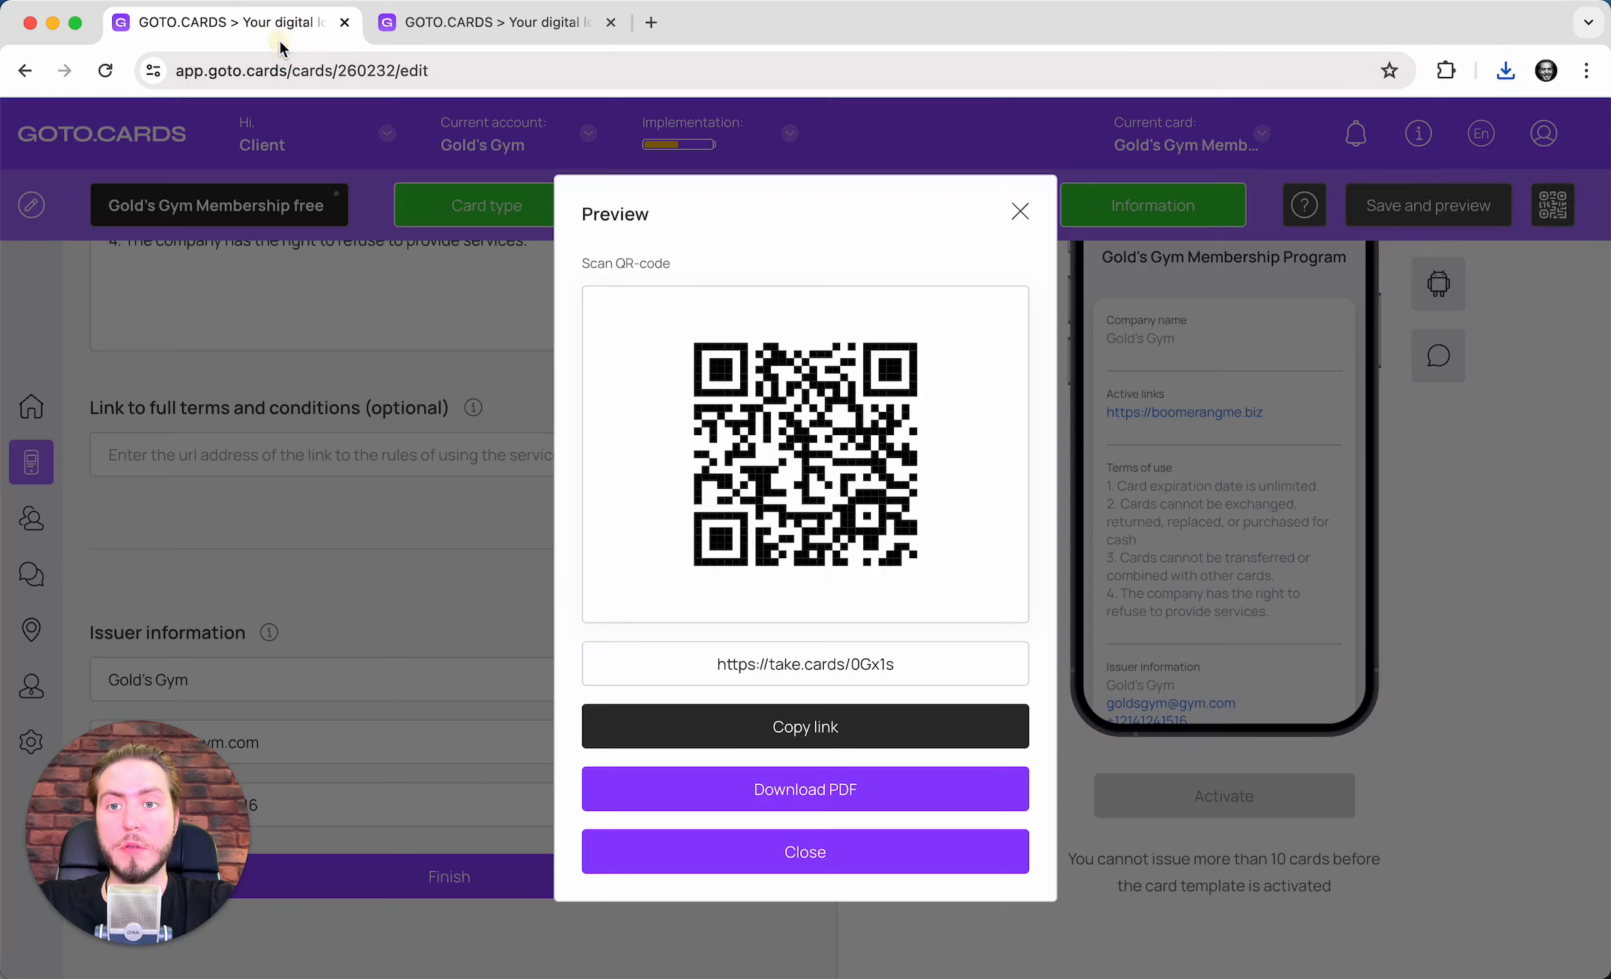
click(1020, 213)
click(31, 518)
scroll(450, 421, down, 3)
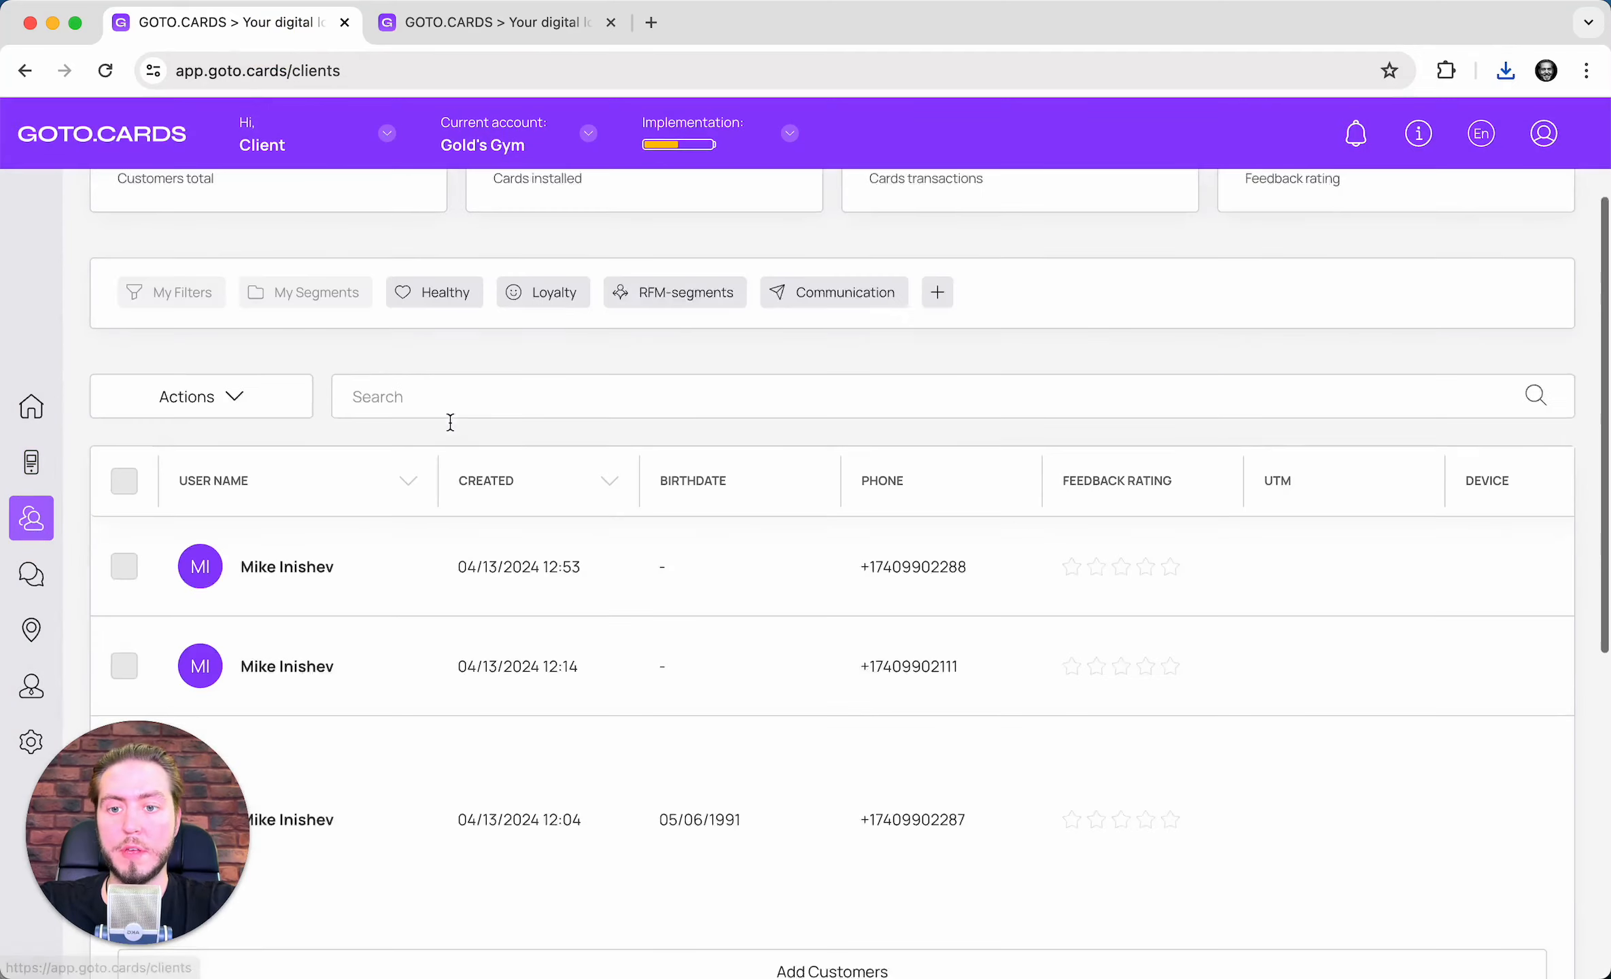
scroll(450, 422, down, 5)
scroll(451, 421, up, 6)
scroll(451, 421, down, 4)
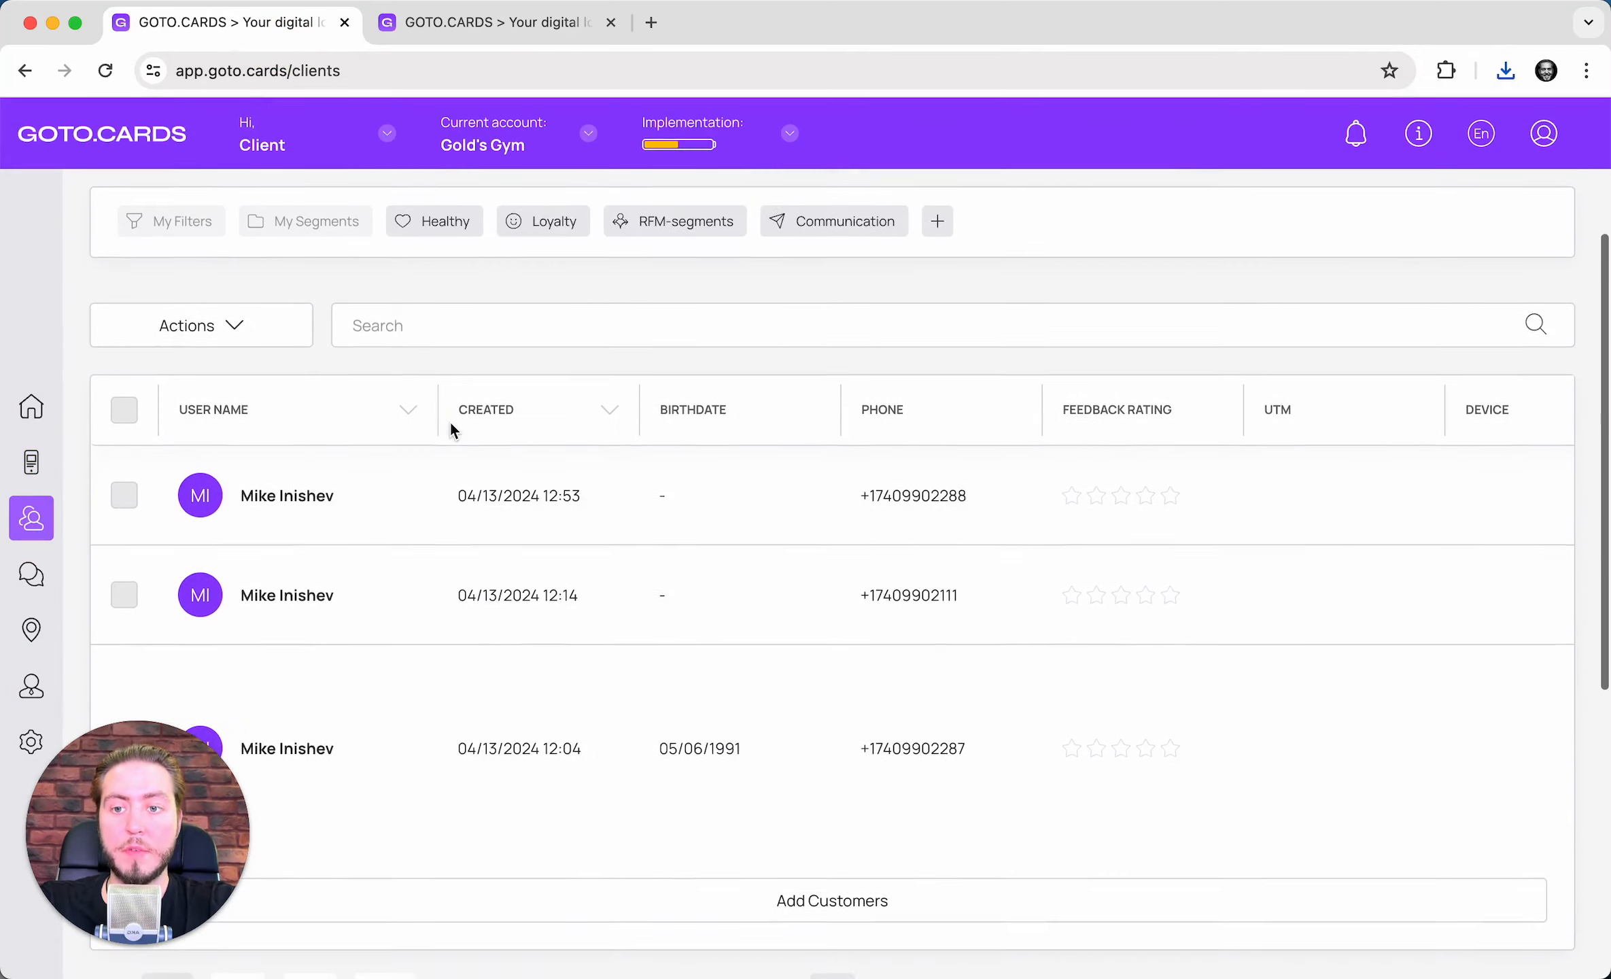
scroll(451, 421, up, 3)
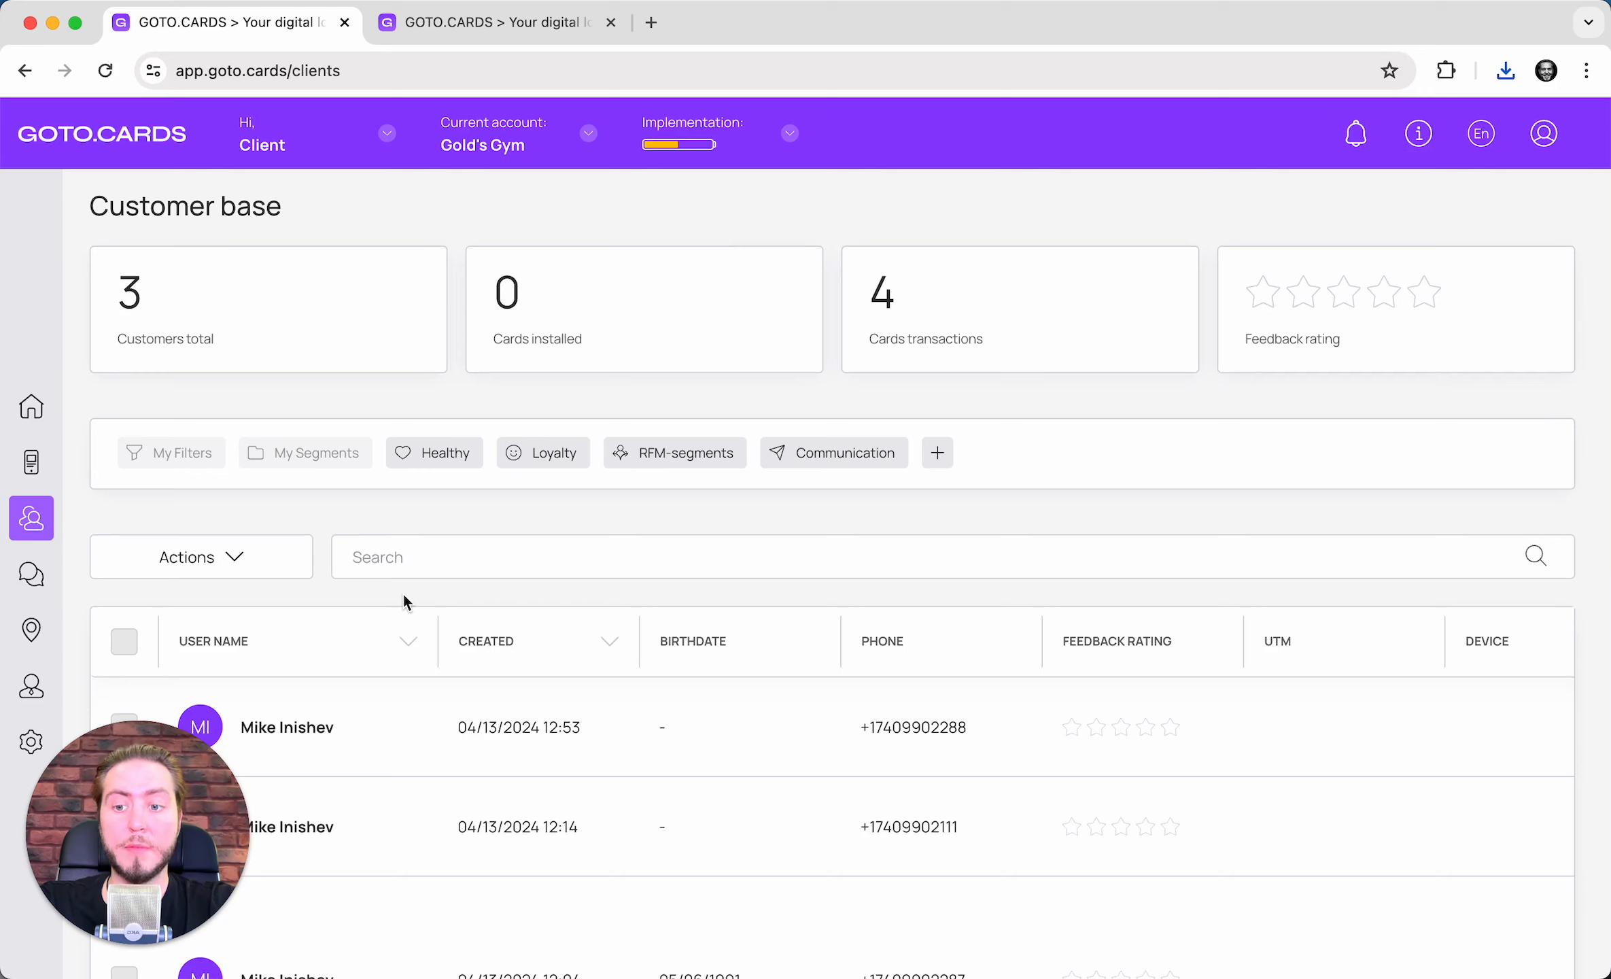
click(558, 457)
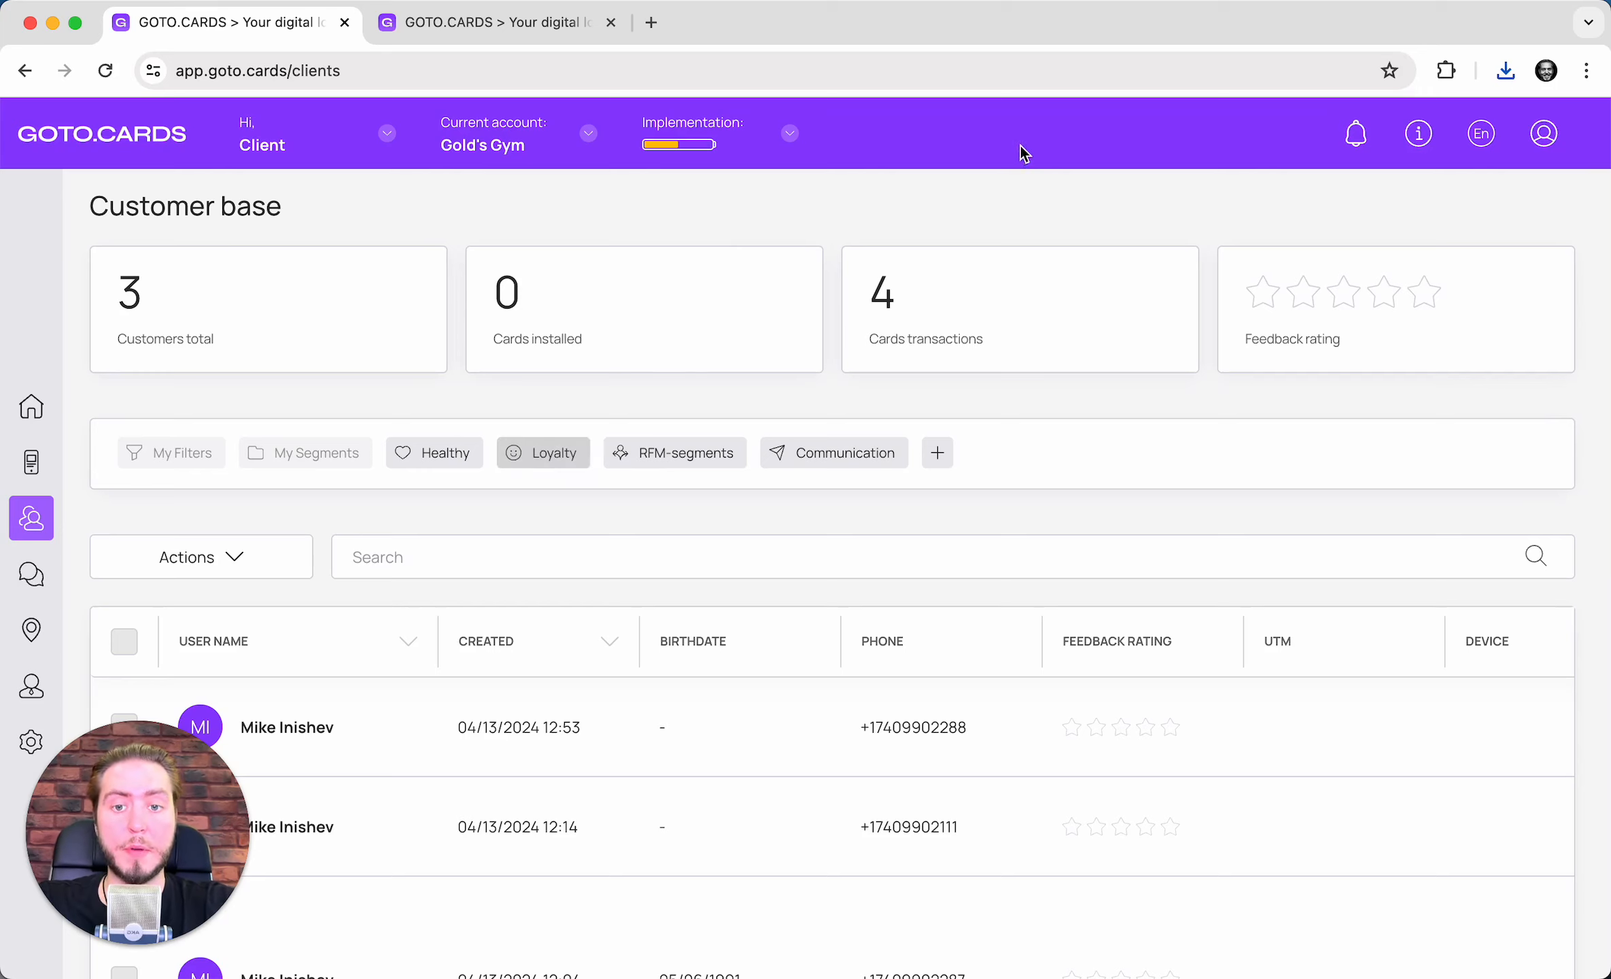